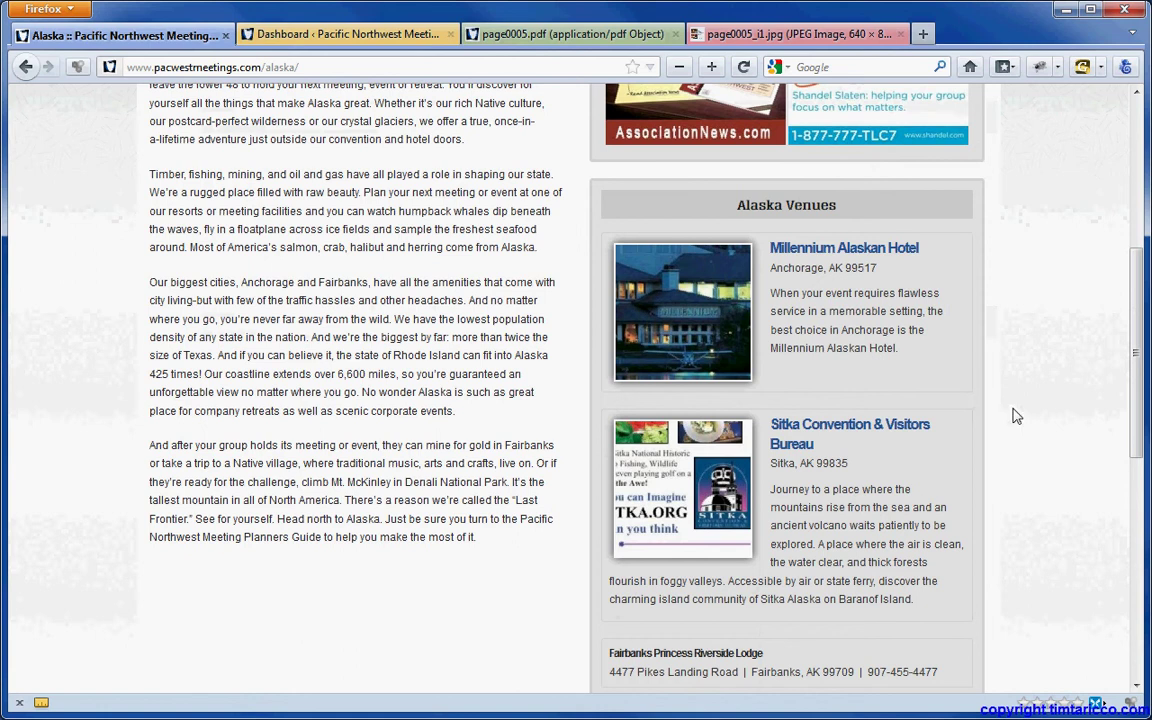
- Start a new venue entry in the site's WordPress dashboard
{"action": "scroll", "coordinate": [1016, 414], "scroll_direction": "down", "scroll_amount": 3}
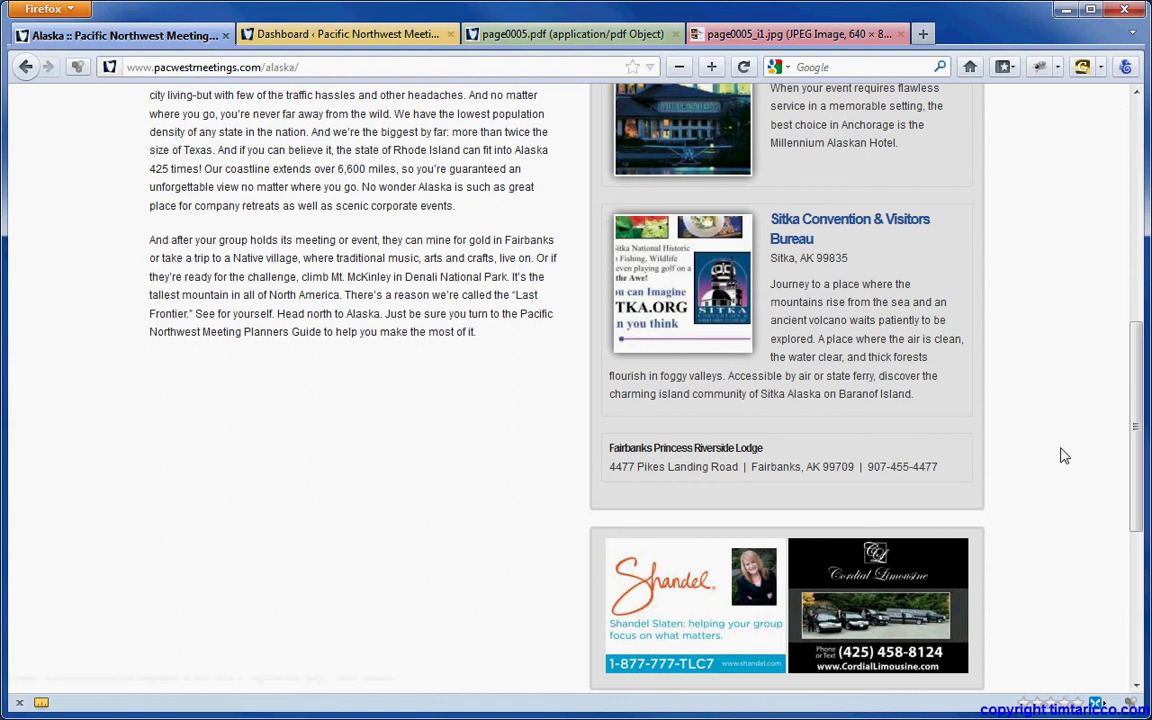
{"action": "scroll", "coordinate": [1064, 455], "scroll_direction": "up", "scroll_amount": 10}
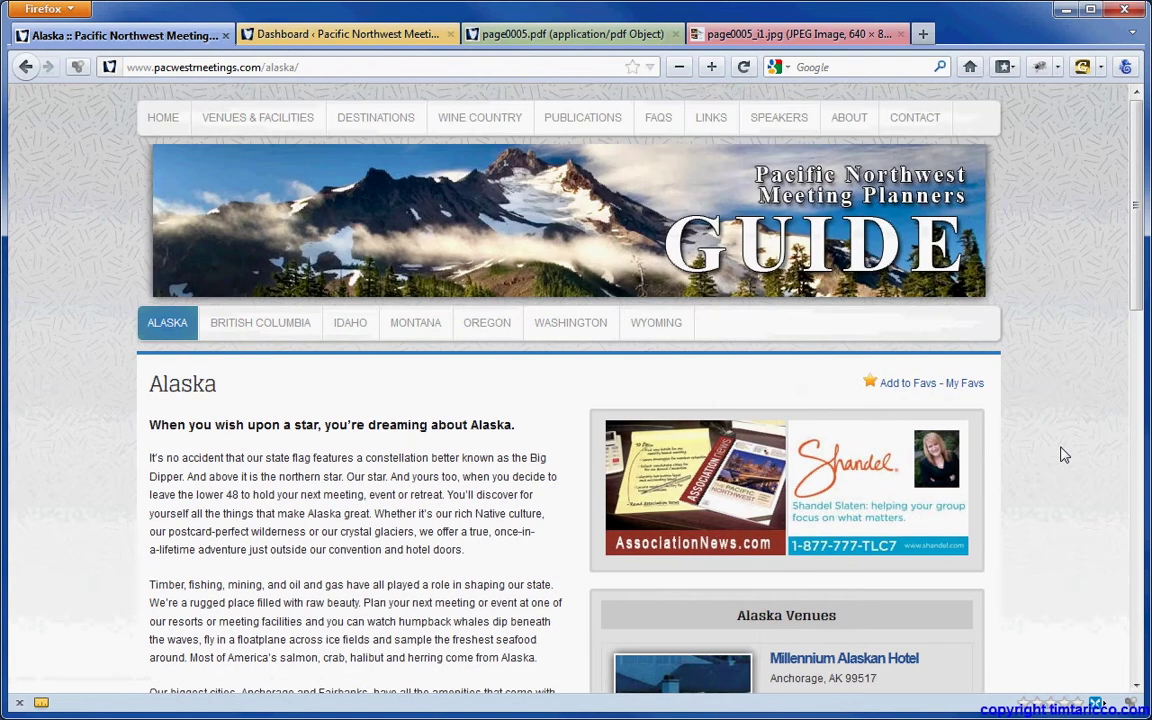
{"action": "left_click", "coordinate": [330, 34]}
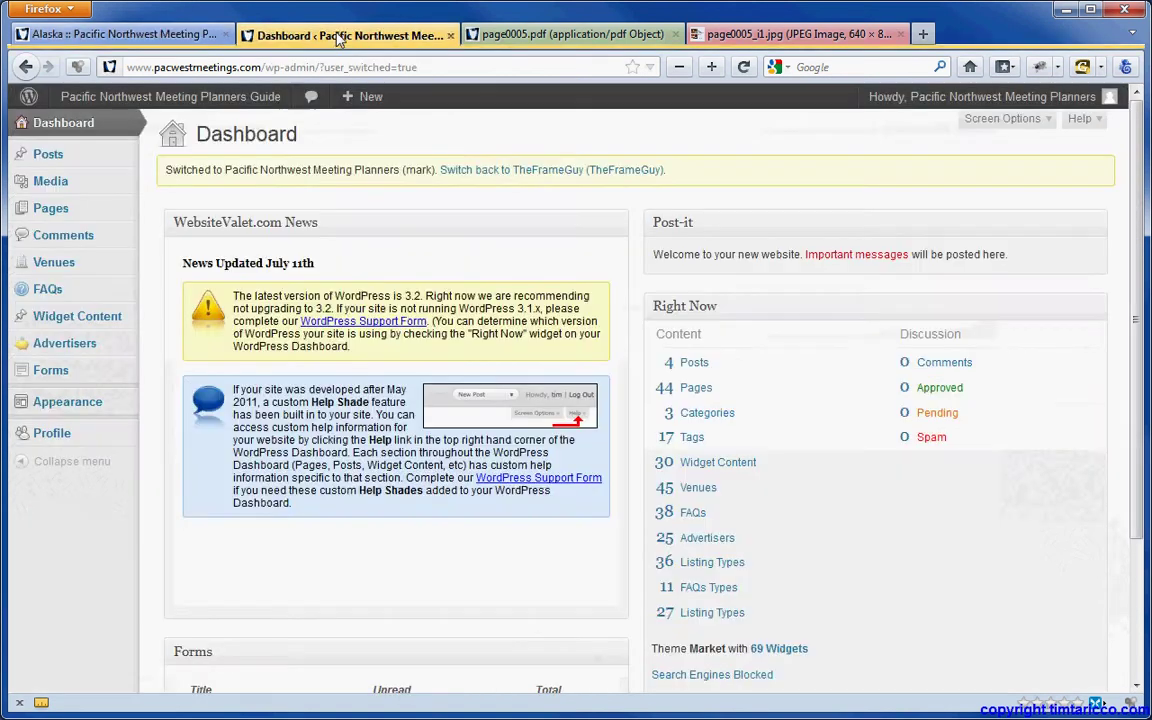
{"action": "mouse_move", "coordinate": [110, 264]}
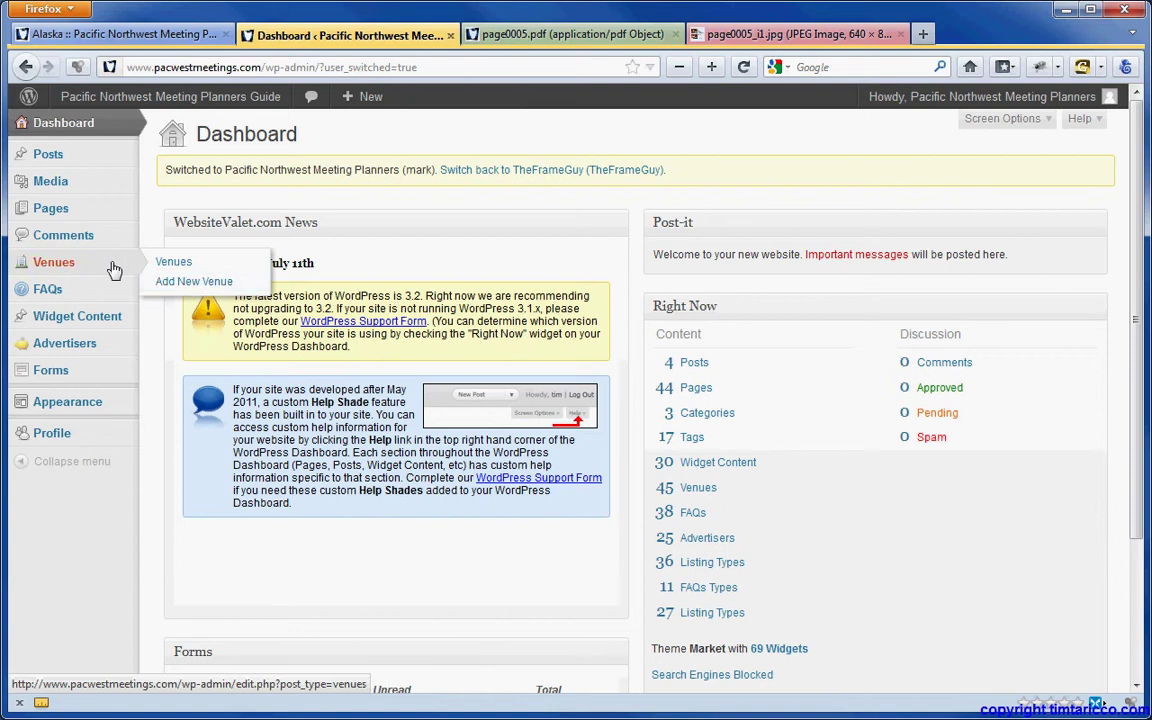
{"action": "left_click", "coordinate": [193, 282]}
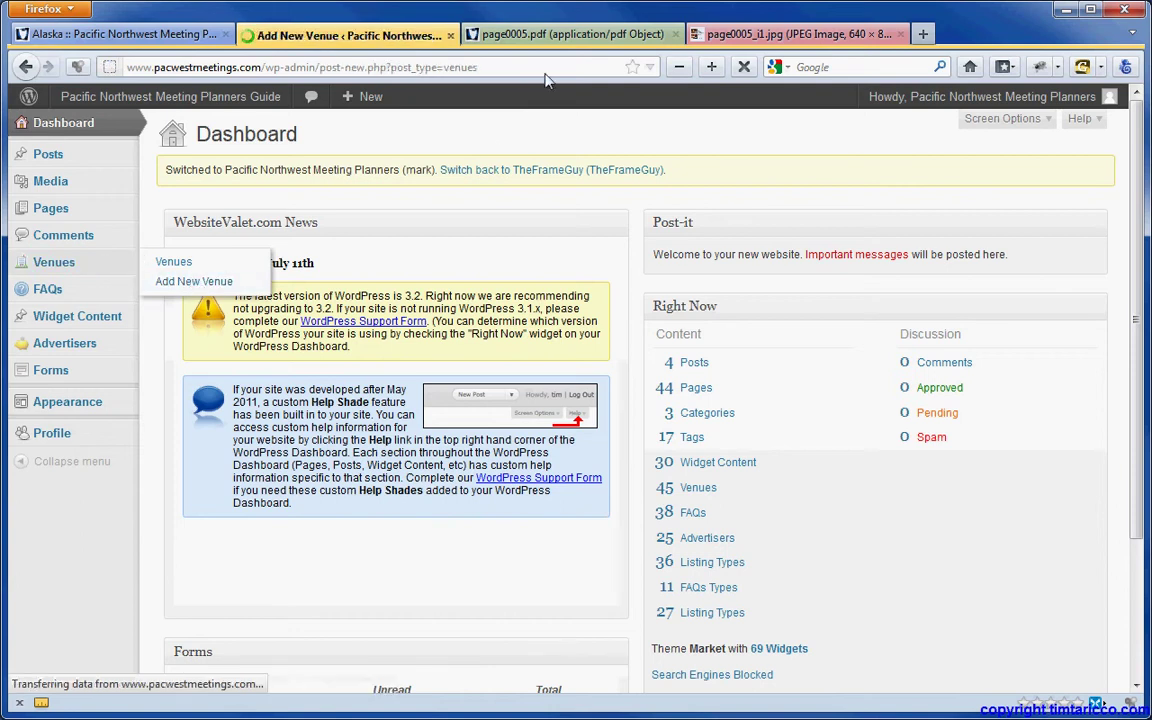
{"action": "left_click", "coordinate": [563, 38]}
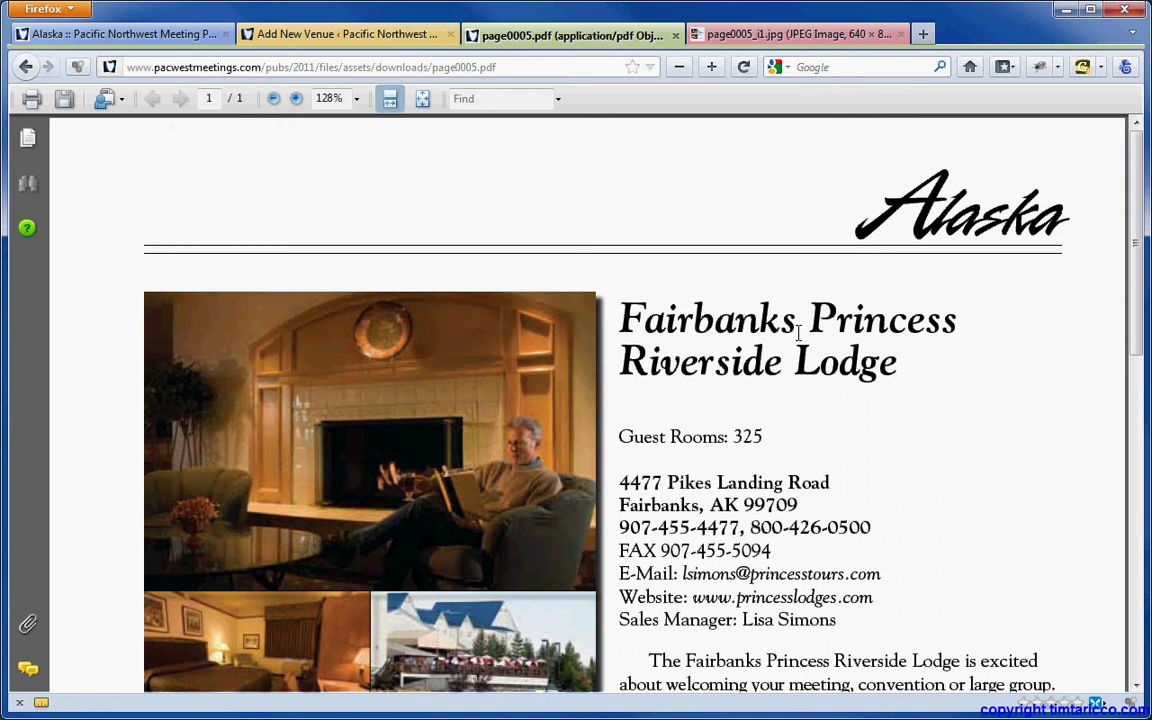
{"action": "left_click", "coordinate": [205, 36]}
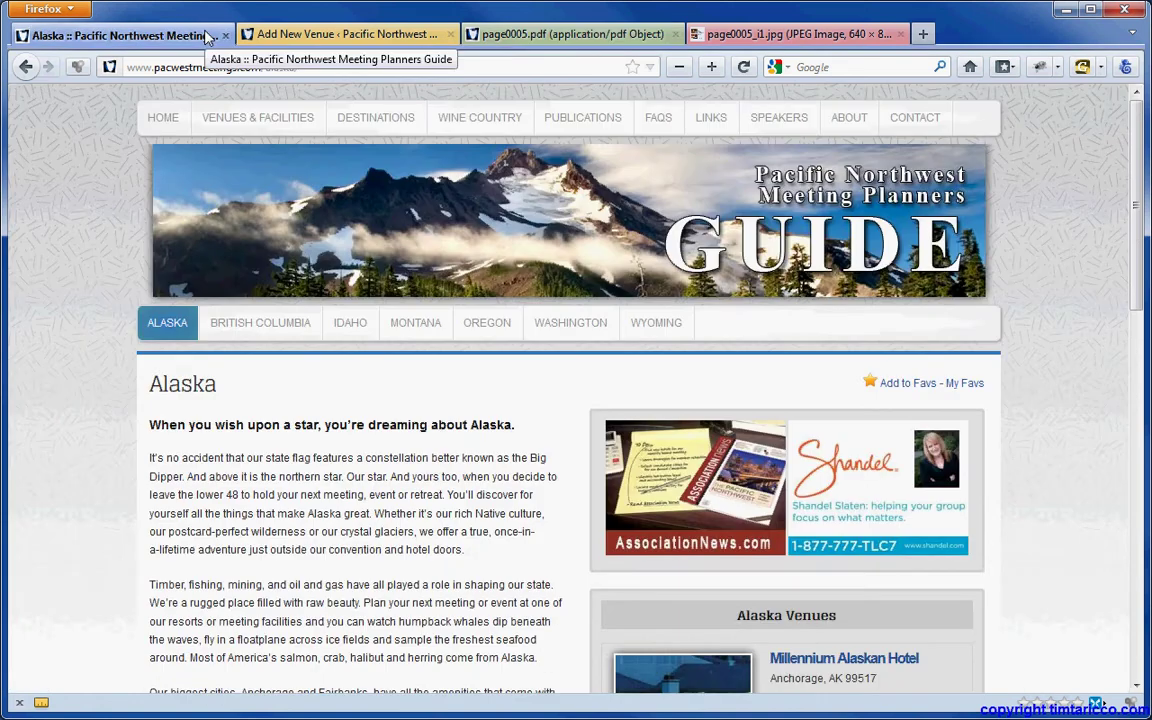
{"action": "left_click", "coordinate": [310, 36]}
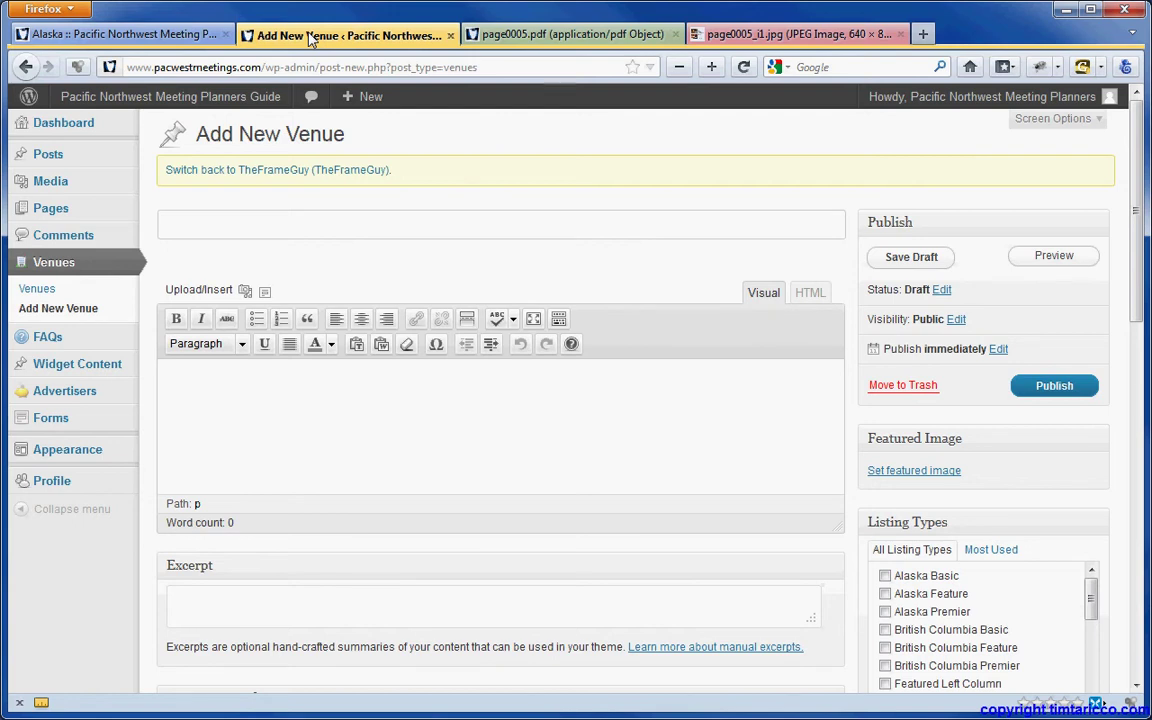
- Title the venue "Fairbanks Princess Riverside Lodge", copied from the page0005 PDF, and assign it the Alaska Premier listing type
{"action": "left_click", "coordinate": [482, 36]}
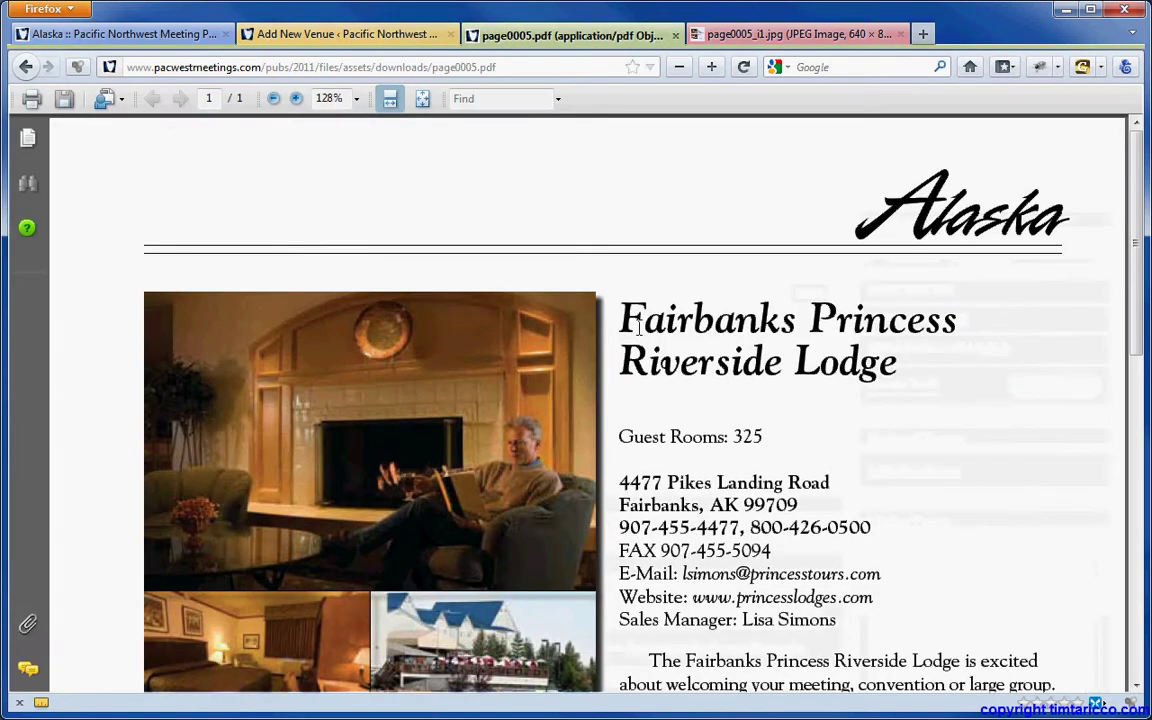
{"action": "left_click_drag", "start_coordinate": [638, 327], "coordinate": [900, 373]}
{"action": "key", "text": "ctrl+c"}
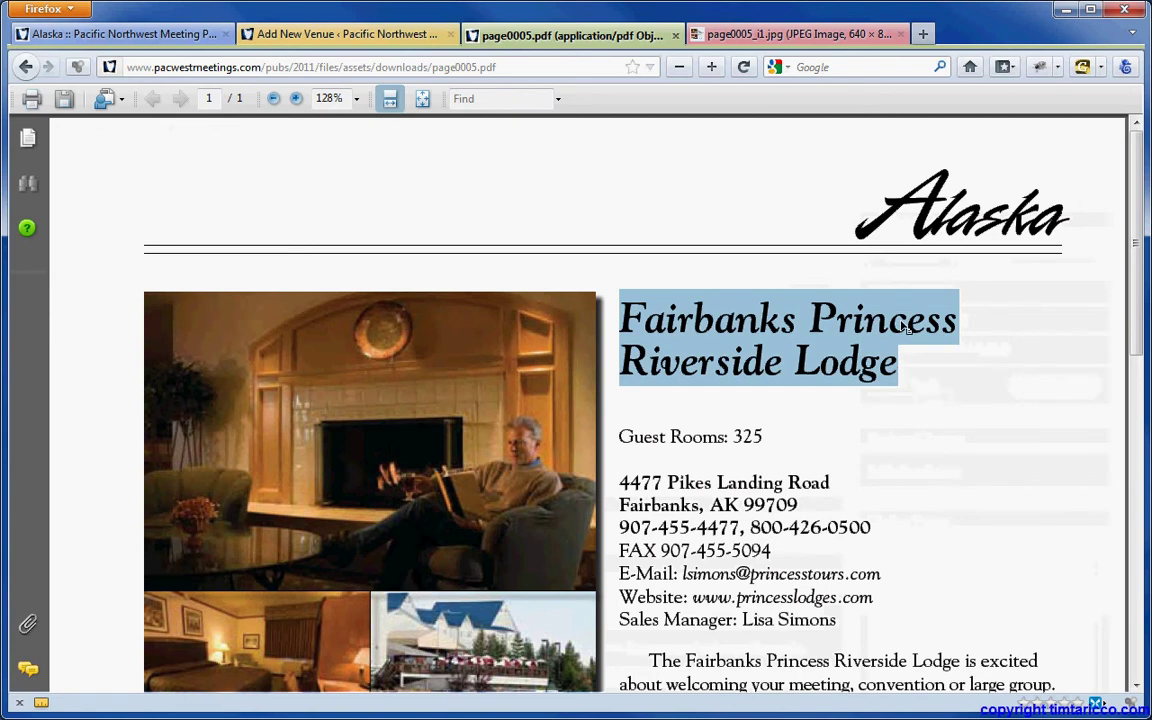
{"action": "left_click", "coordinate": [507, 67]}
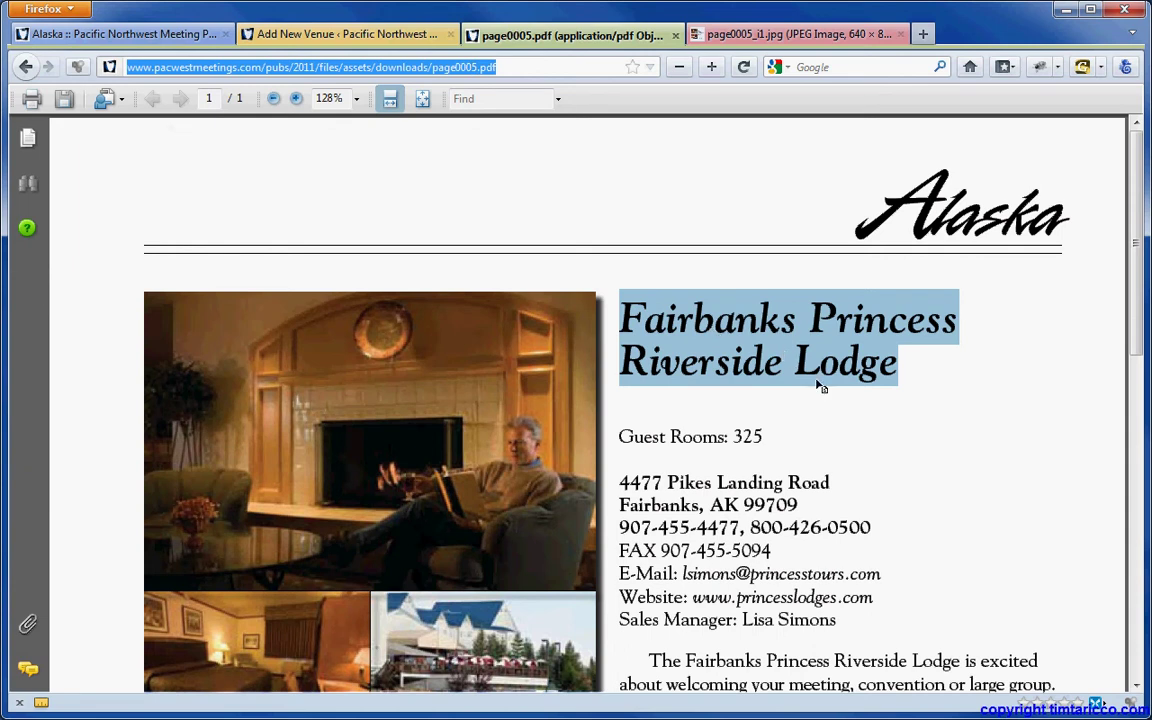
{"action": "left_click", "coordinate": [308, 39]}
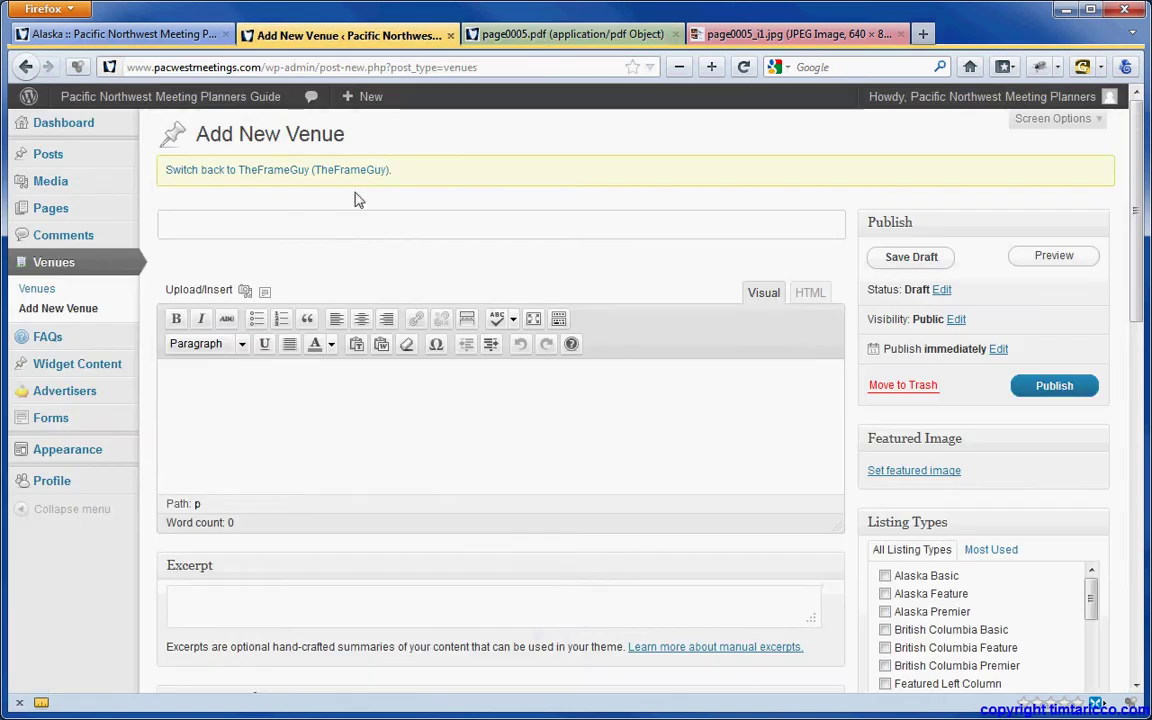
{"action": "left_click", "coordinate": [327, 225]}
{"action": "key", "text": "ctrl+v"}
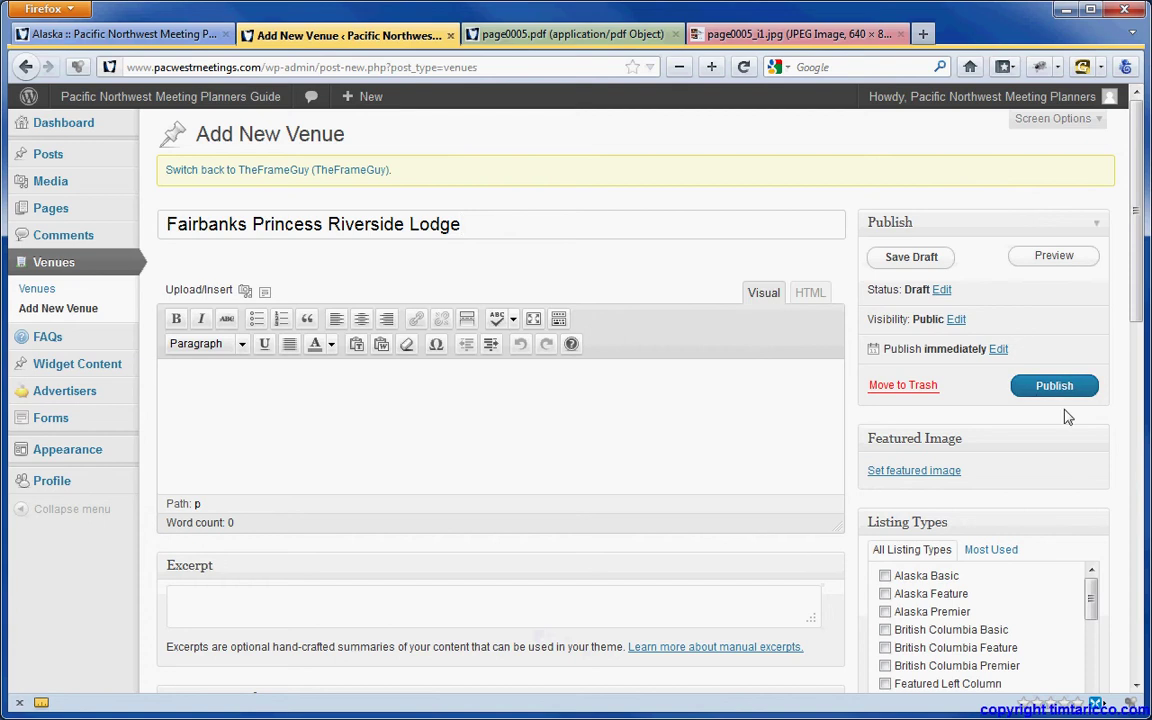
{"action": "scroll", "coordinate": [1140, 316], "scroll_direction": "down", "scroll_amount": 3}
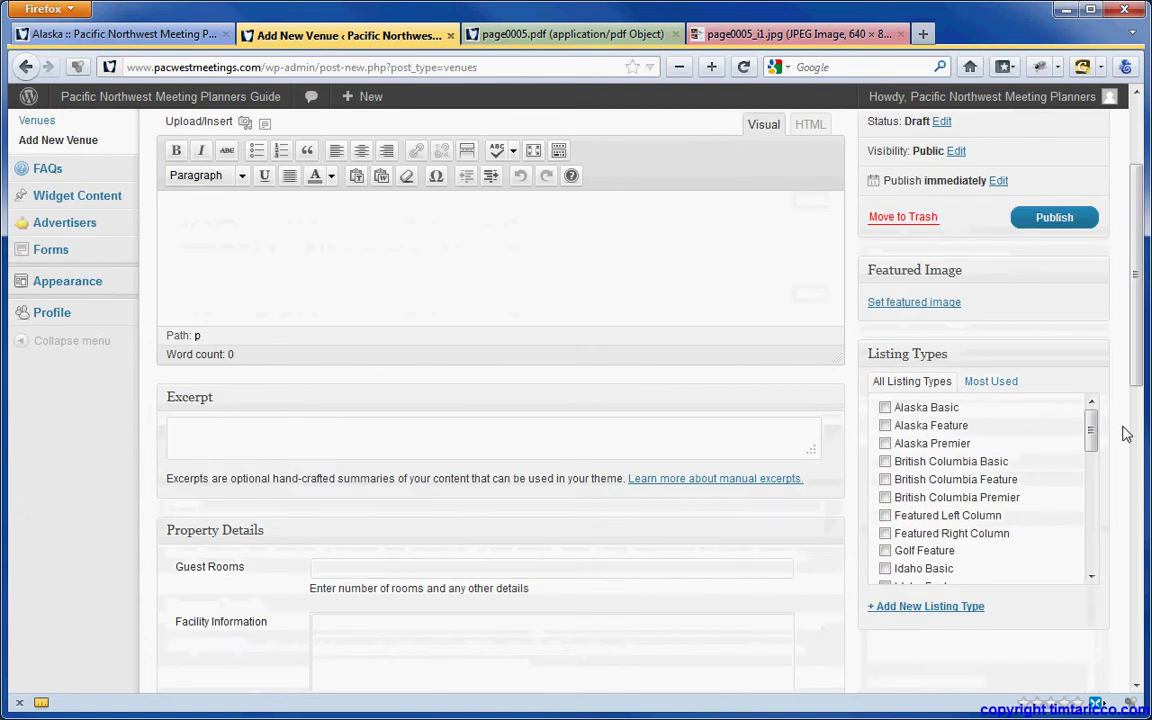
{"action": "left_click", "coordinate": [884, 443]}
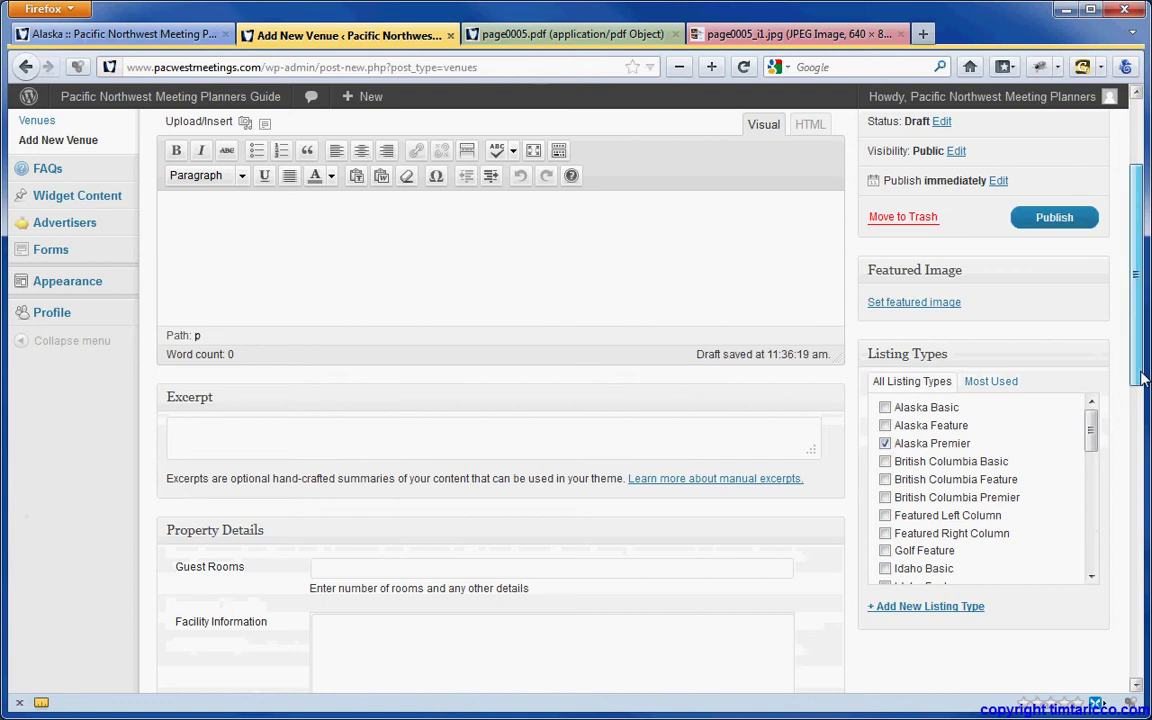
- Copy the guest room count from the PDF and set the venue's Guest Rooms to 325
{"action": "left_click", "coordinate": [621, 37]}
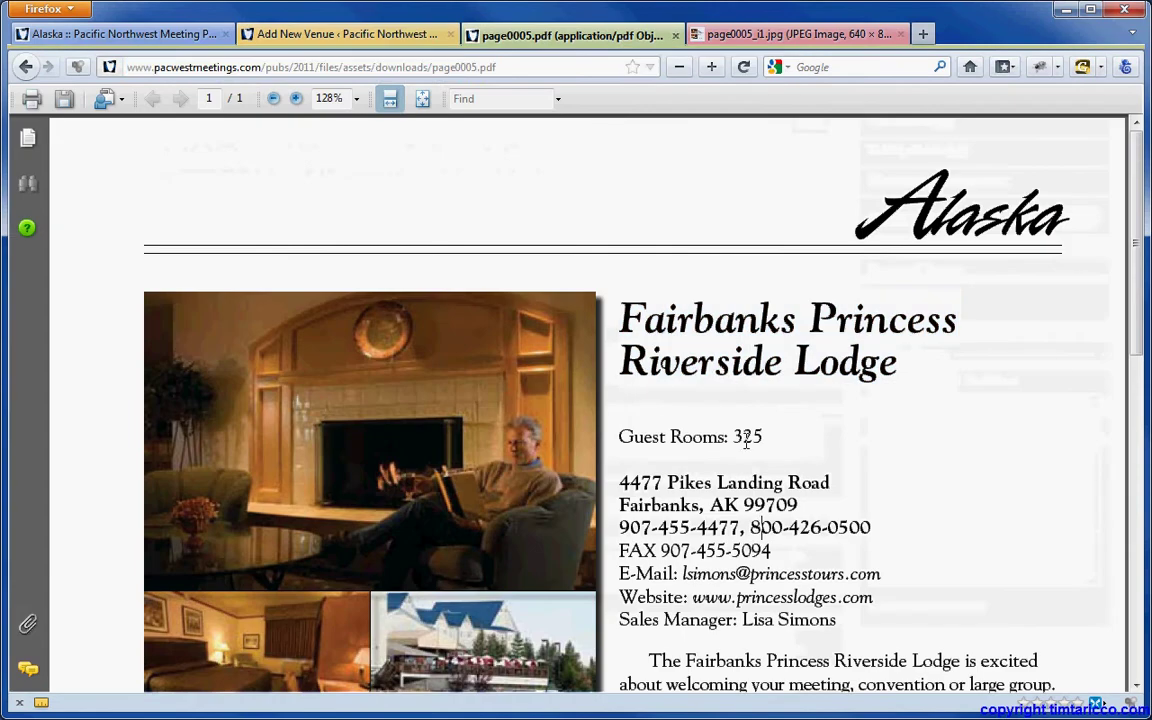
{"action": "left_click_drag", "start_coordinate": [734, 437], "coordinate": [766, 440]}
{"action": "key", "text": "ctrl+c"}
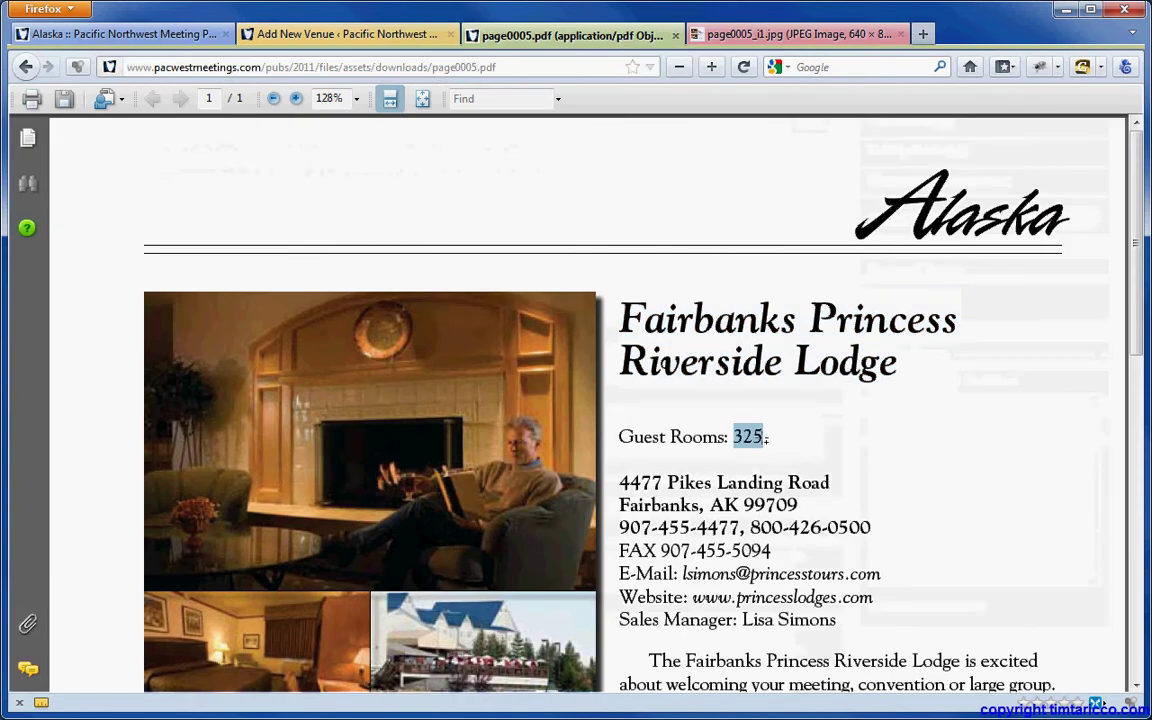
{"action": "left_click", "coordinate": [285, 35]}
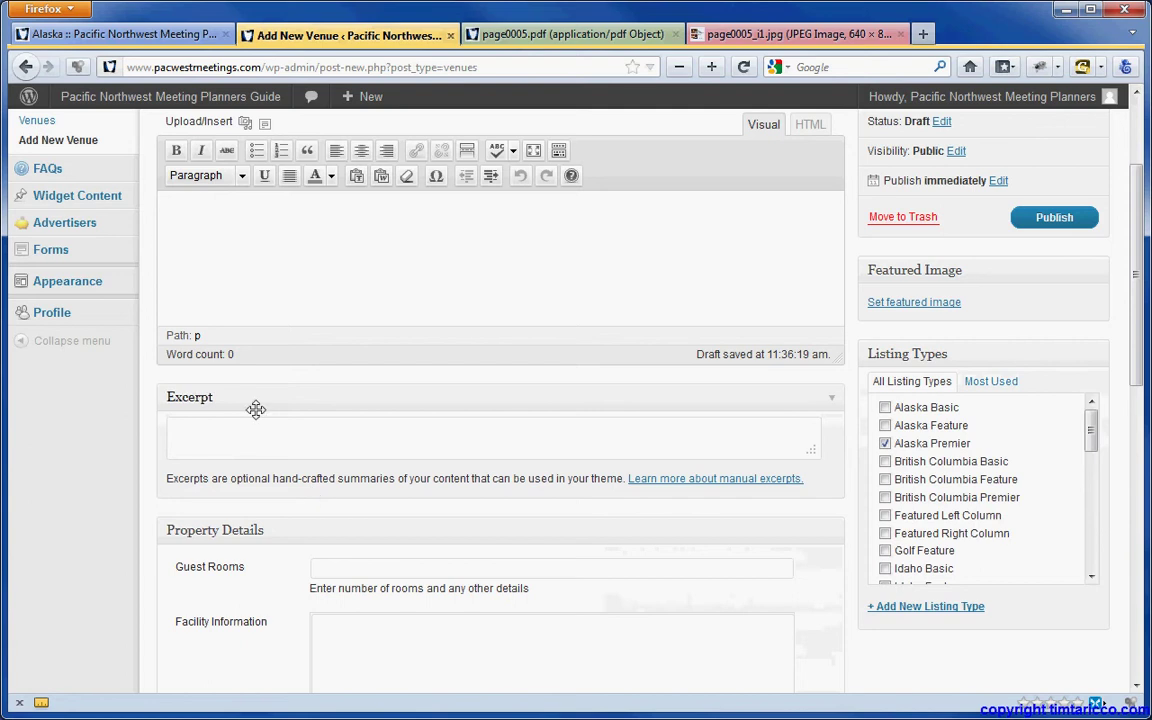
{"action": "left_click", "coordinate": [370, 569]}
{"action": "key", "text": "ctrl+v"}
- Copy the lodge's street address from the PDF into the venue's Address property detail
{"action": "scroll", "coordinate": [279, 601], "scroll_direction": "down", "scroll_amount": 2}
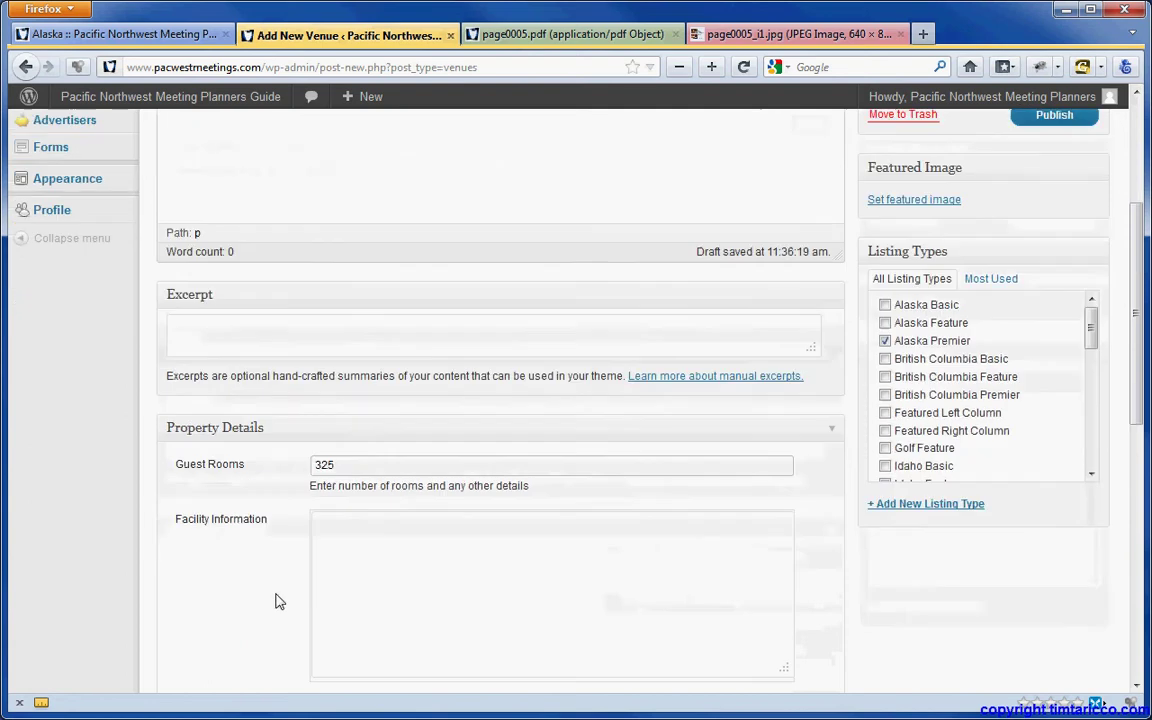
{"action": "scroll", "coordinate": [279, 601], "scroll_direction": "down", "scroll_amount": 5}
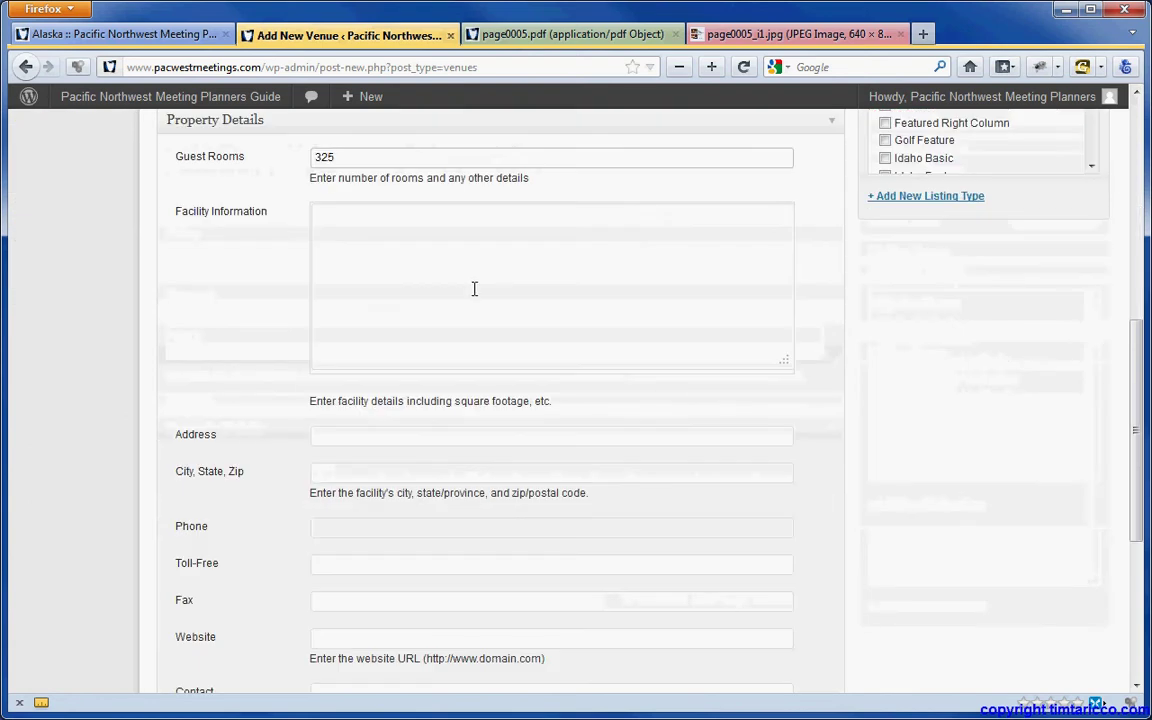
{"action": "left_click", "coordinate": [574, 36]}
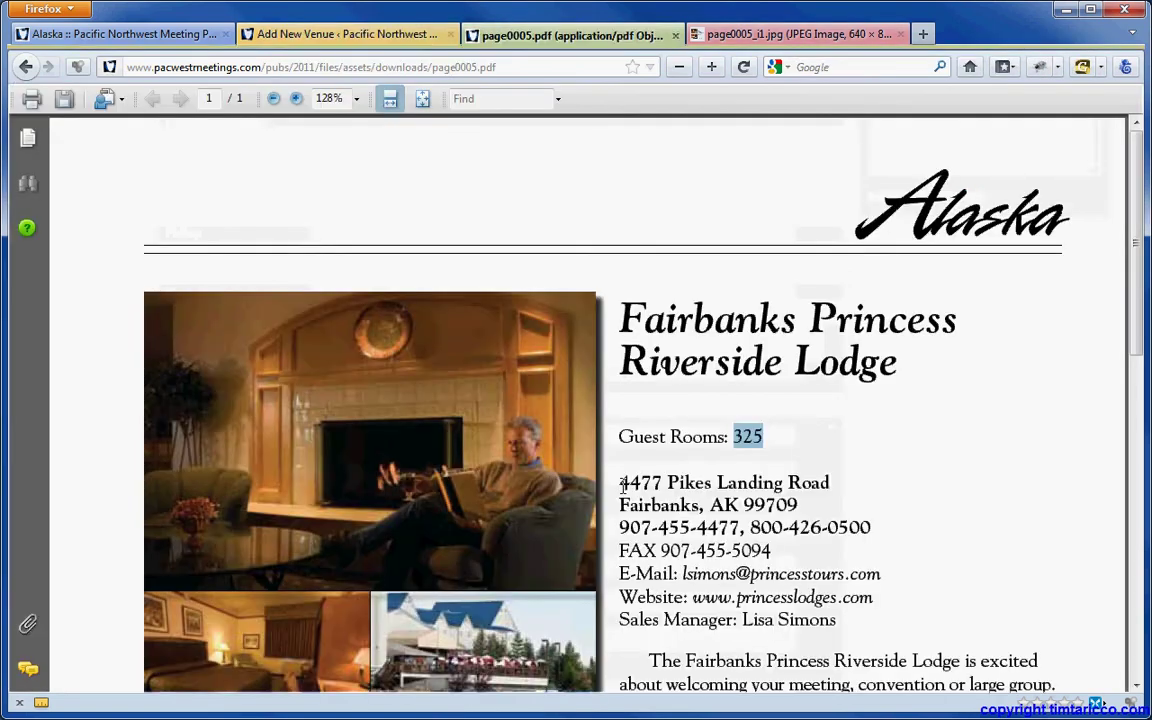
{"action": "left_click_drag", "start_coordinate": [622, 484], "coordinate": [829, 483]}
{"action": "key", "text": "ctrl+c"}
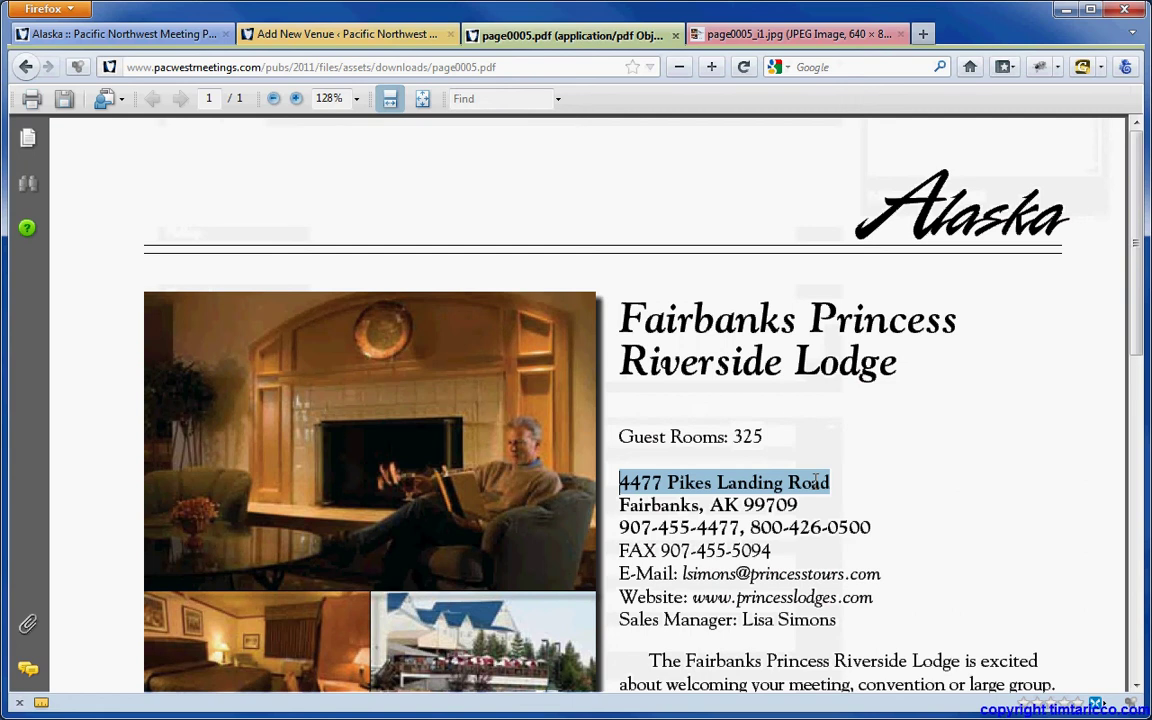
{"action": "left_click", "coordinate": [298, 35]}
{"action": "left_click", "coordinate": [342, 437]}
{"action": "key", "text": "ctrl+v"}
- Copy the lodge's city, state and zip code from the PDF into the matching property detail
{"action": "left_click", "coordinate": [583, 38]}
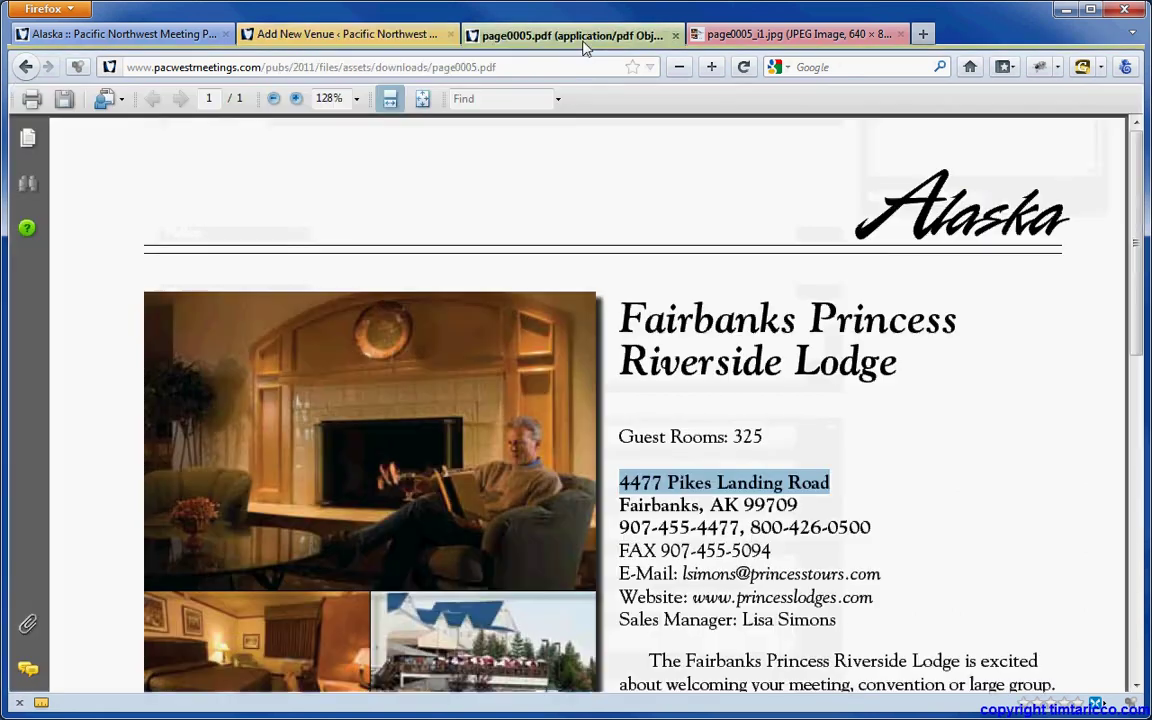
{"action": "left_click_drag", "start_coordinate": [619, 505], "coordinate": [797, 519]}
{"action": "key", "text": "ctrl+c"}
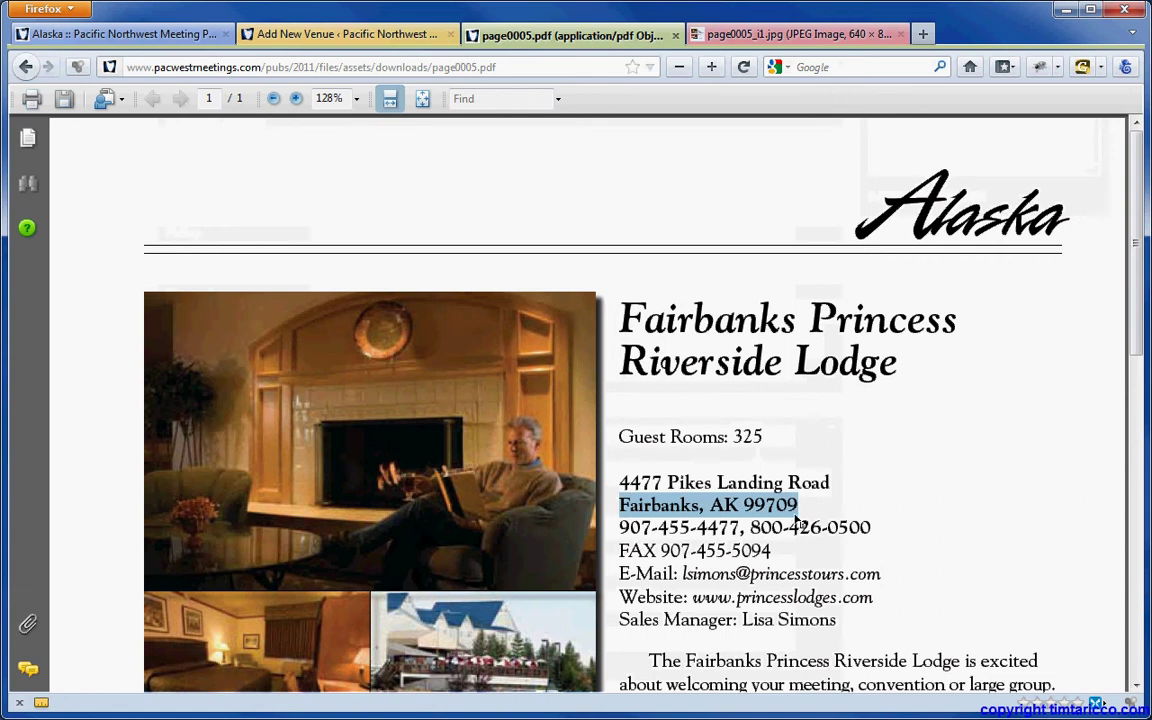
{"action": "left_click", "coordinate": [330, 35]}
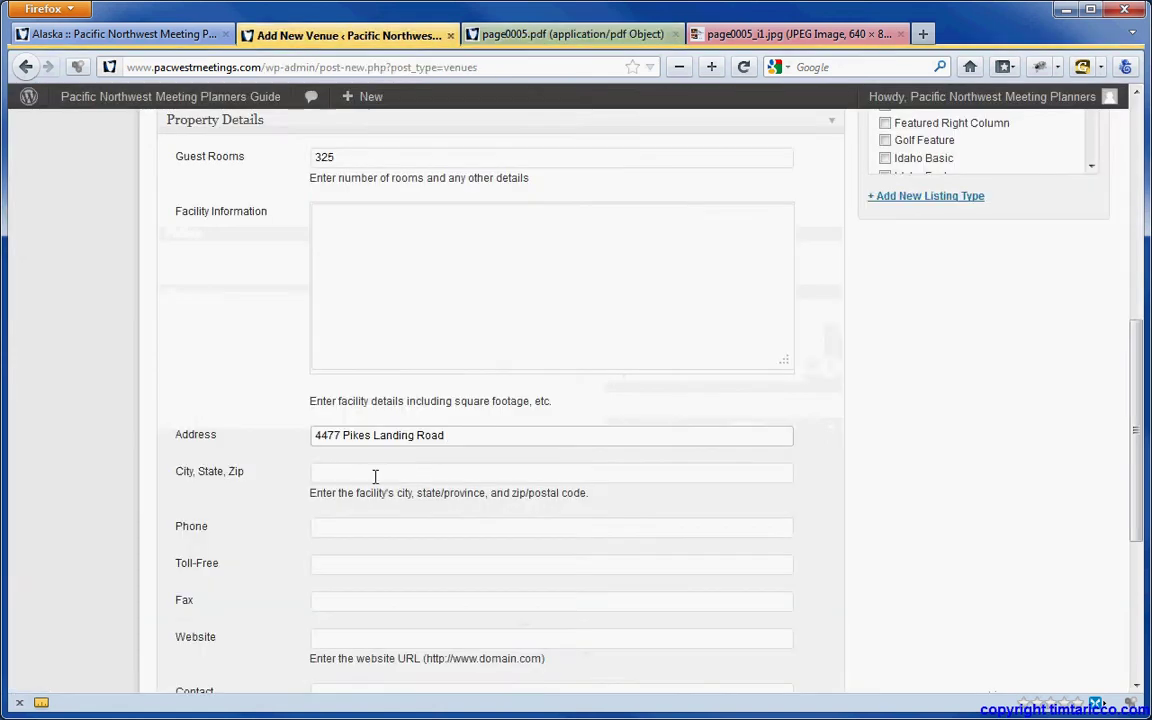
{"action": "left_click", "coordinate": [376, 473]}
{"action": "key", "text": "ctrl+v"}
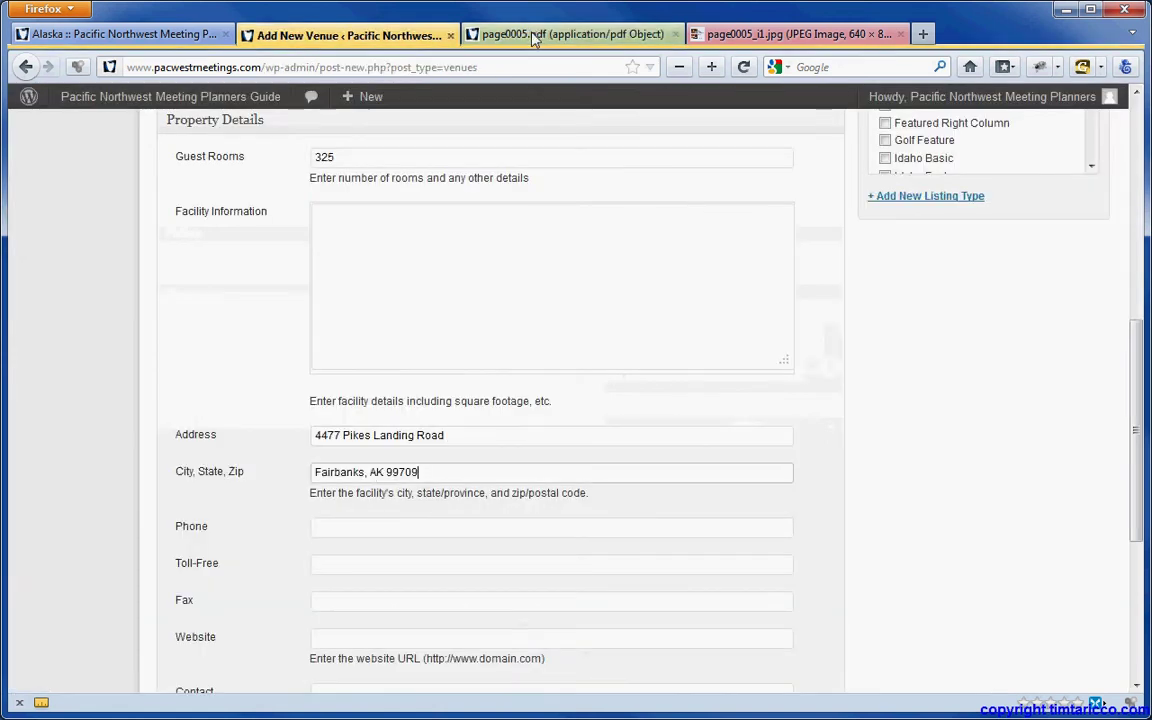
- Fill in the venue's Phone detail with the lodge's main phone number copied from the PDF
{"action": "left_click", "coordinate": [533, 36]}
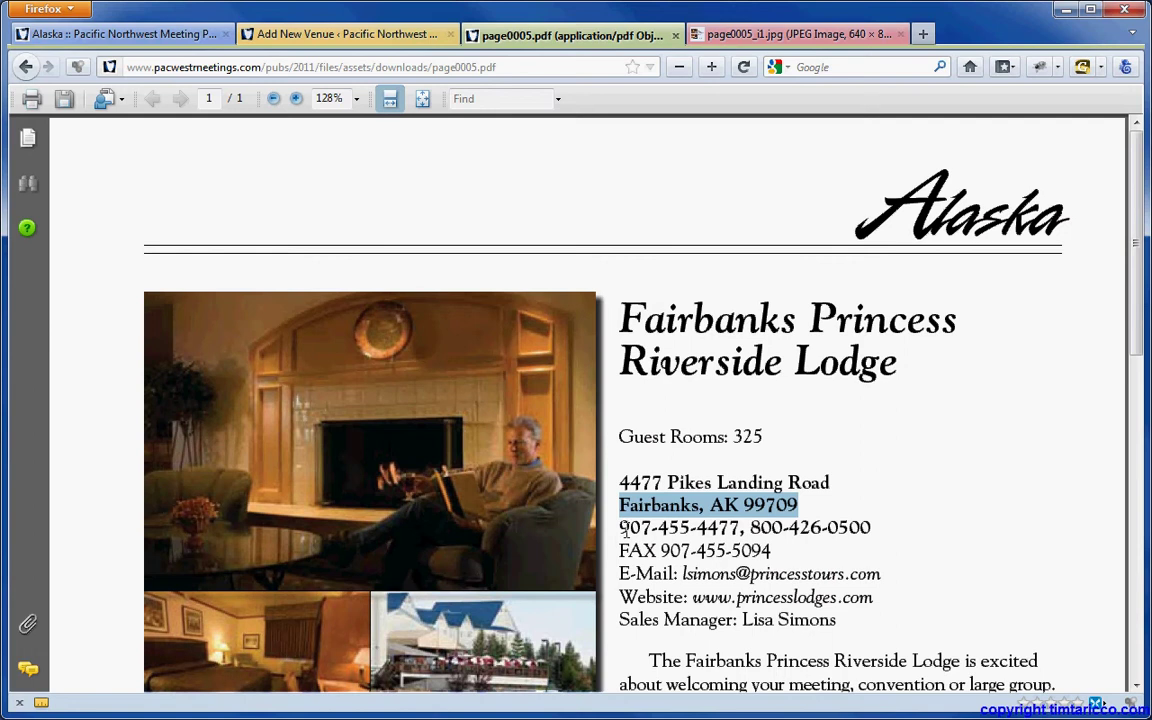
{"action": "left_click_drag", "start_coordinate": [619, 528], "coordinate": [741, 533]}
{"action": "key", "text": "ctrl+c"}
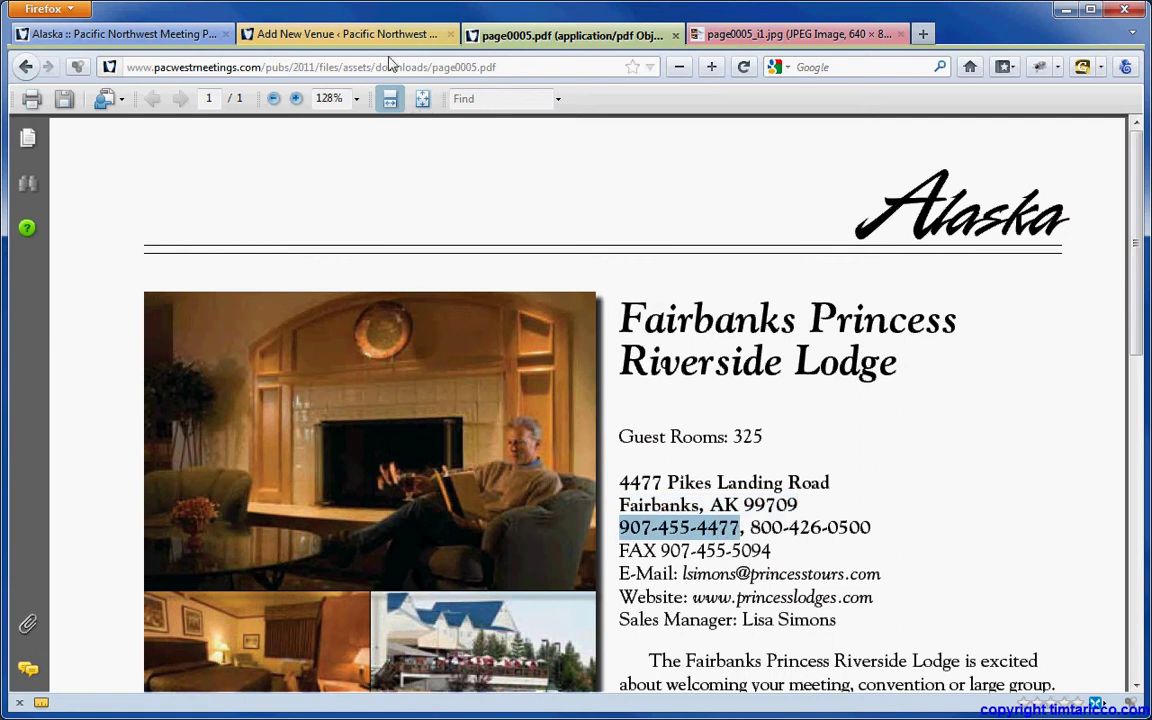
{"action": "left_click", "coordinate": [350, 35]}
{"action": "left_click", "coordinate": [380, 529]}
{"action": "key", "text": "ctrl+v"}
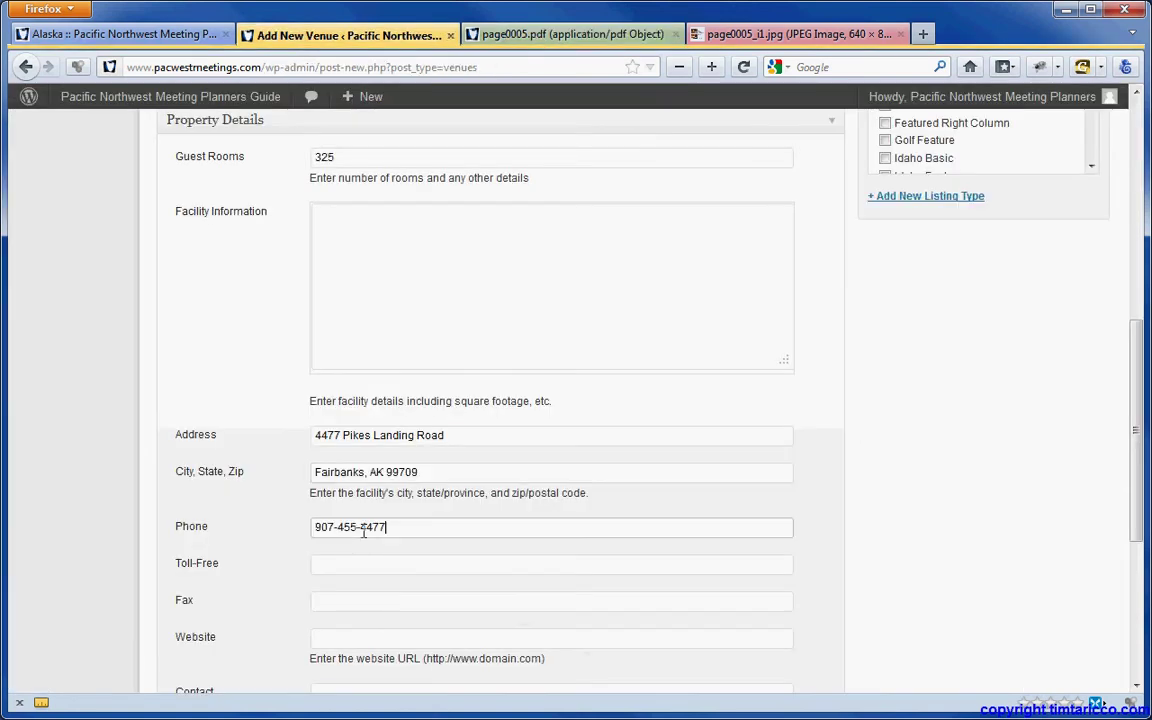
- Fill in the venue's Toll-Free detail with the lodge's toll-free number copied from the PDF
{"action": "left_click", "coordinate": [527, 34]}
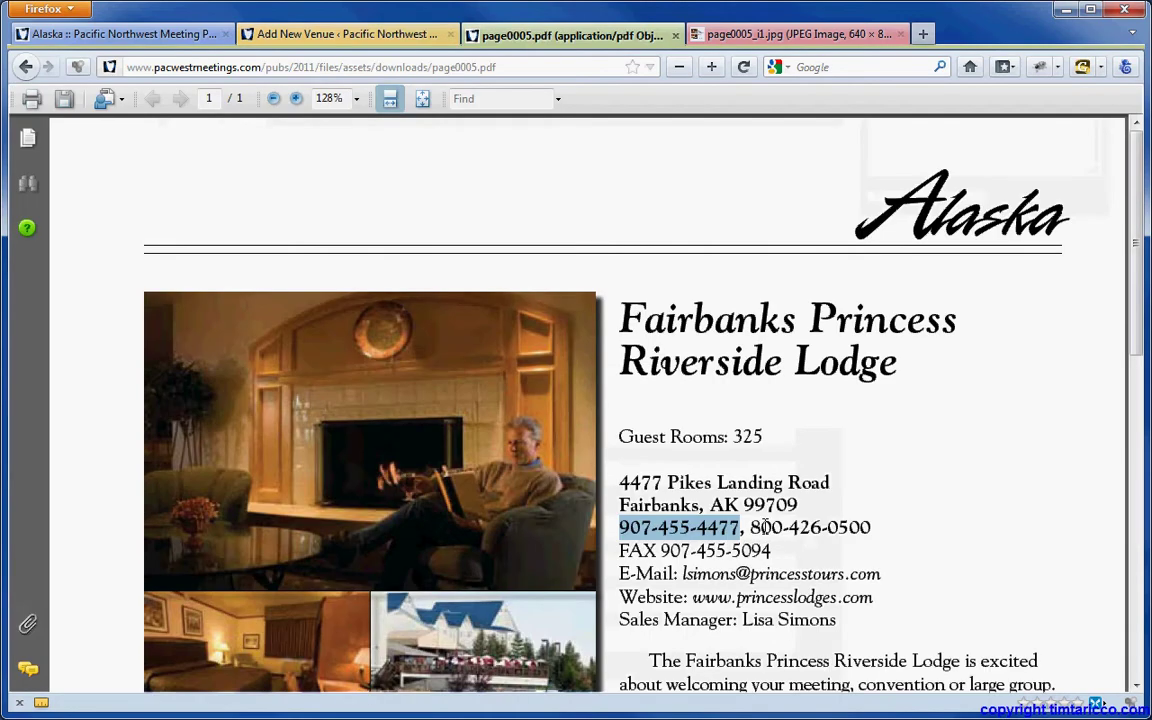
{"action": "left_click_drag", "start_coordinate": [750, 528], "coordinate": [872, 529]}
{"action": "key", "text": "ctrl+c"}
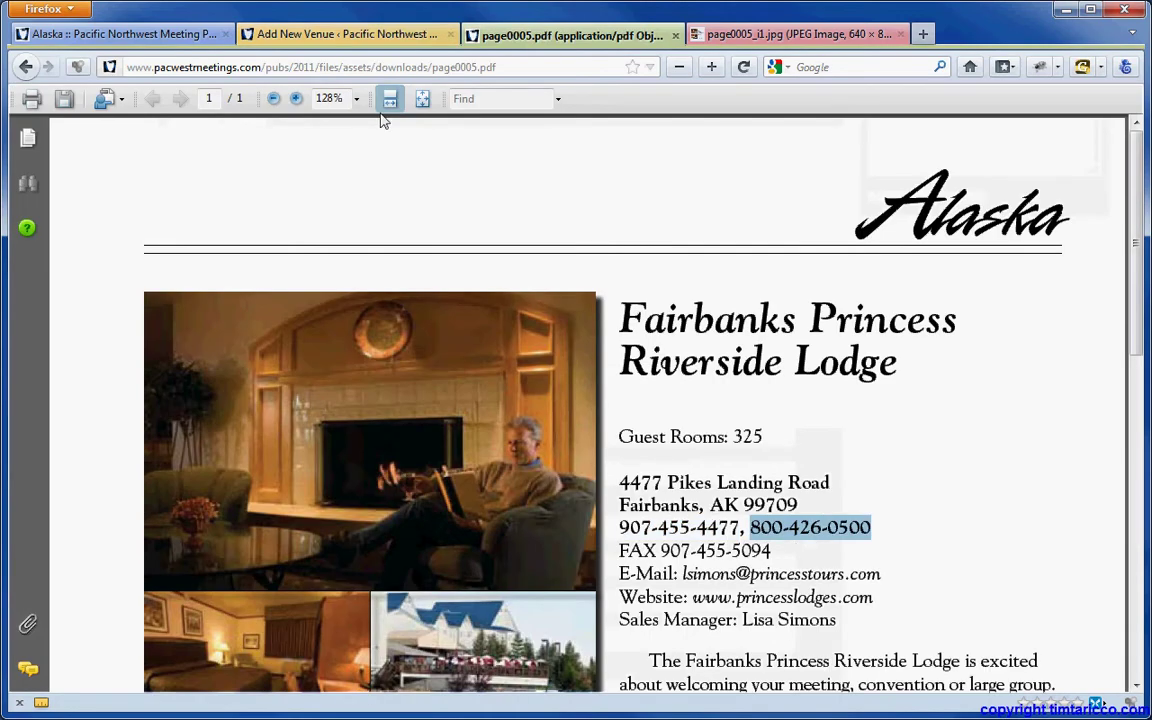
{"action": "left_click", "coordinate": [330, 35]}
{"action": "left_click", "coordinate": [358, 563]}
{"action": "key", "text": "ctrl+v"}
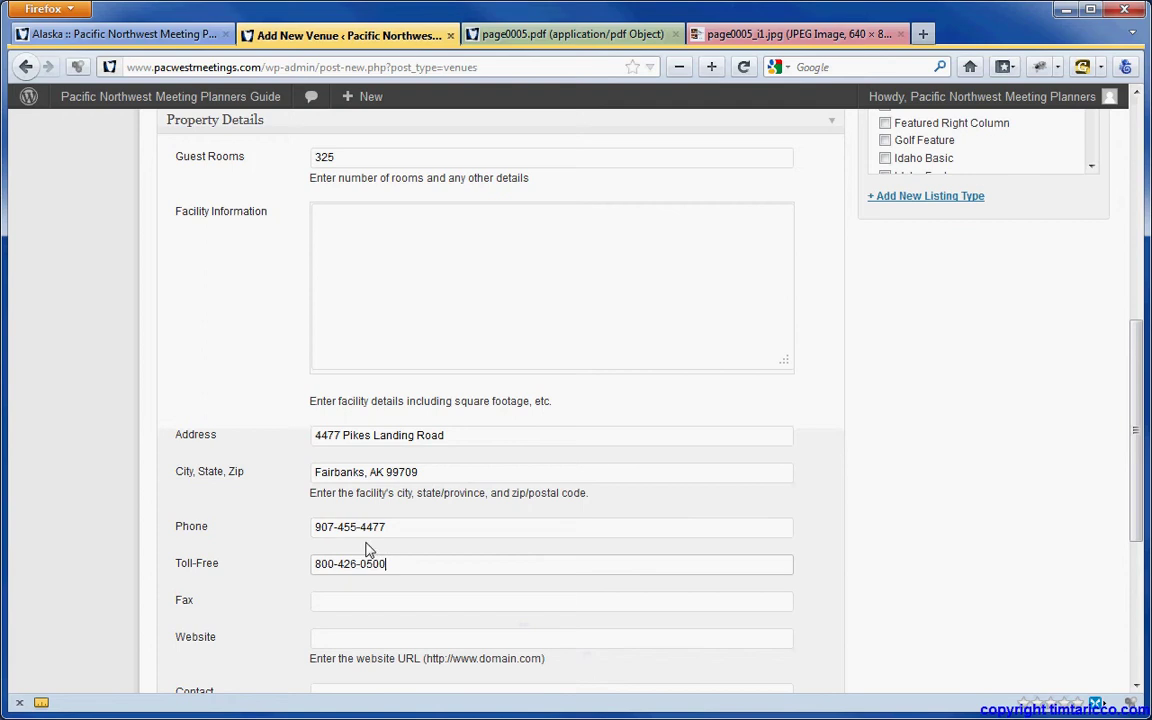
- Fill in the venue's Fax detail with the lodge's fax number copied from the PDF
{"action": "left_click", "coordinate": [503, 38]}
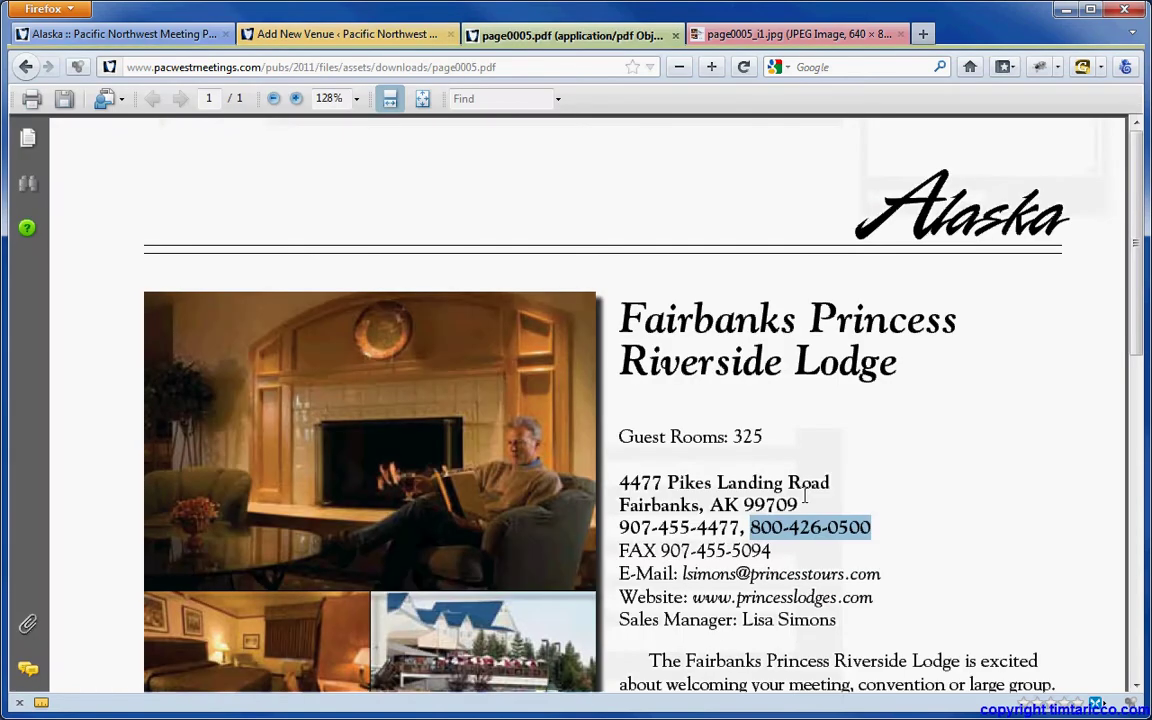
{"action": "left_click_drag", "start_coordinate": [660, 550], "coordinate": [771, 552]}
{"action": "key", "text": "ctrl+c"}
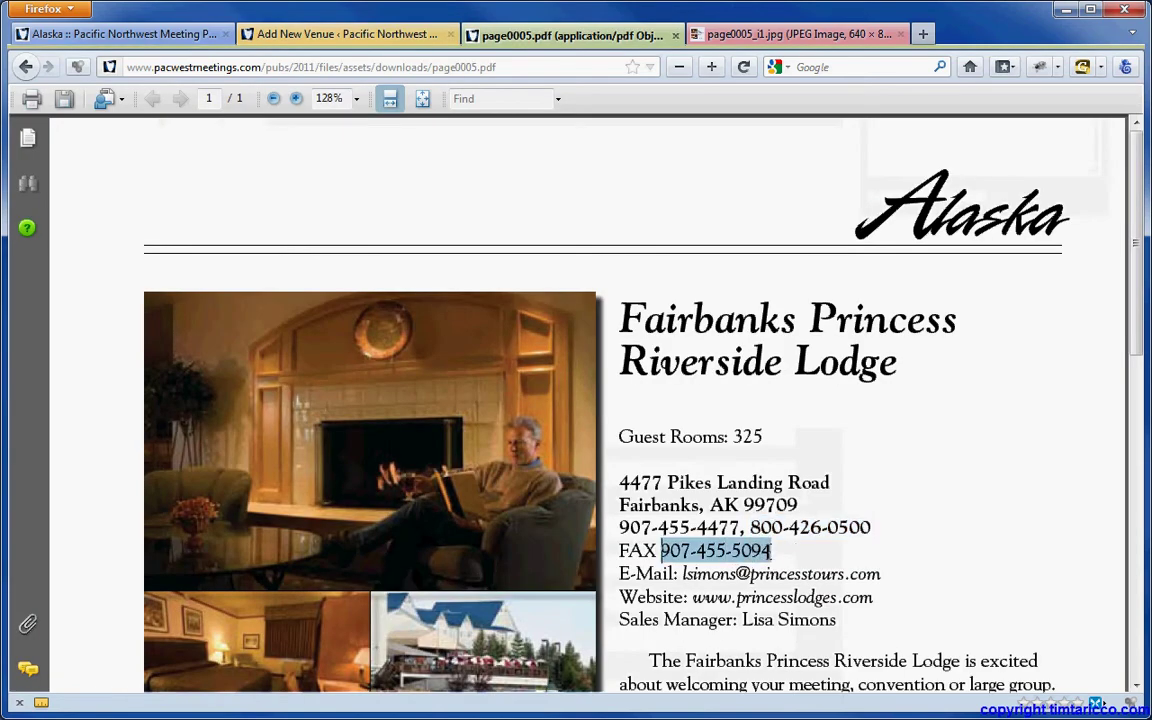
{"action": "left_click", "coordinate": [350, 34]}
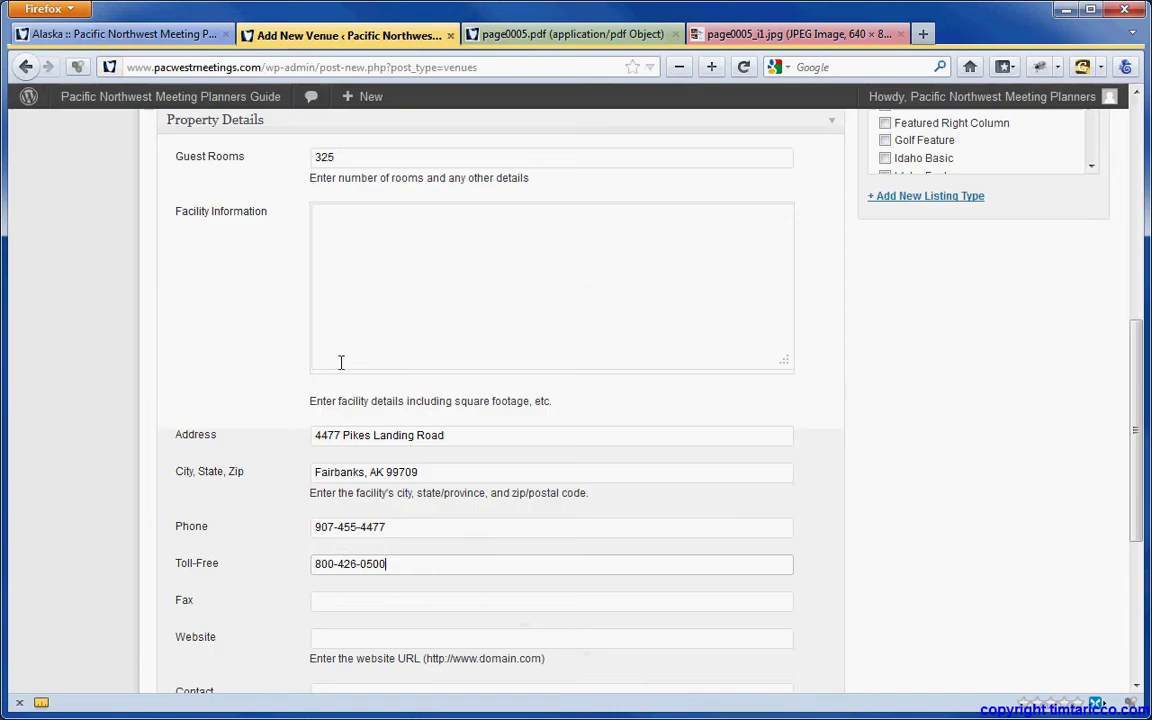
{"action": "left_click", "coordinate": [378, 599]}
{"action": "key", "text": "ctrl+v"}
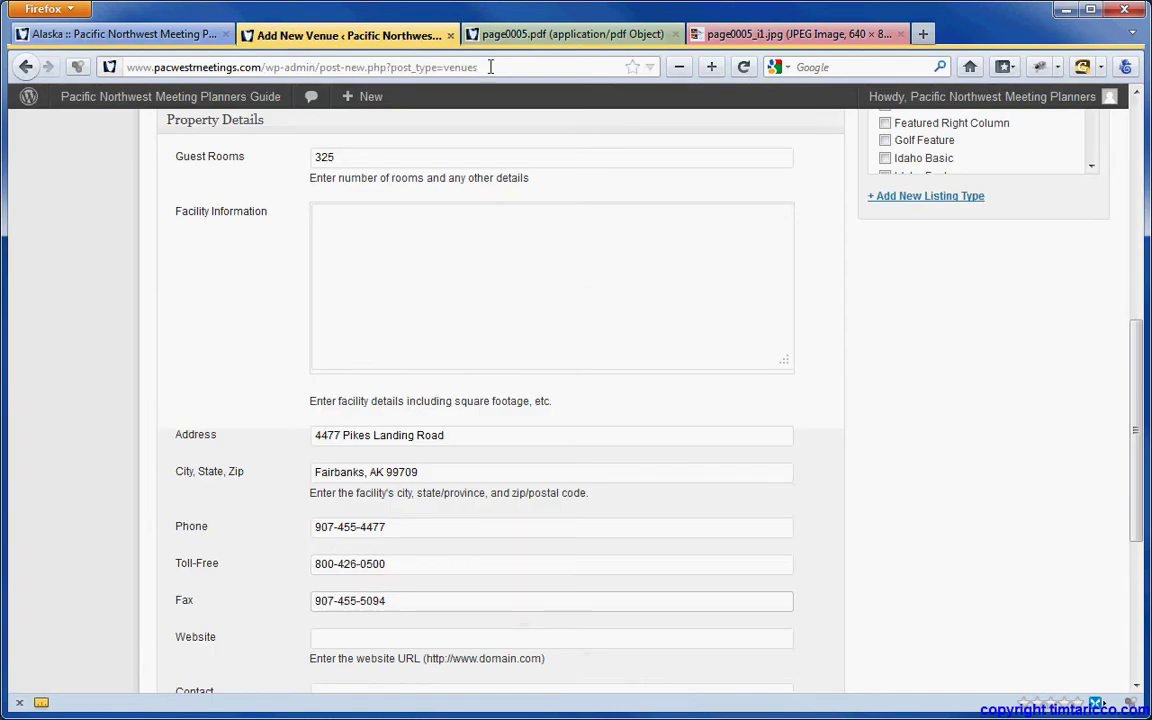
{"action": "left_click", "coordinate": [560, 34]}
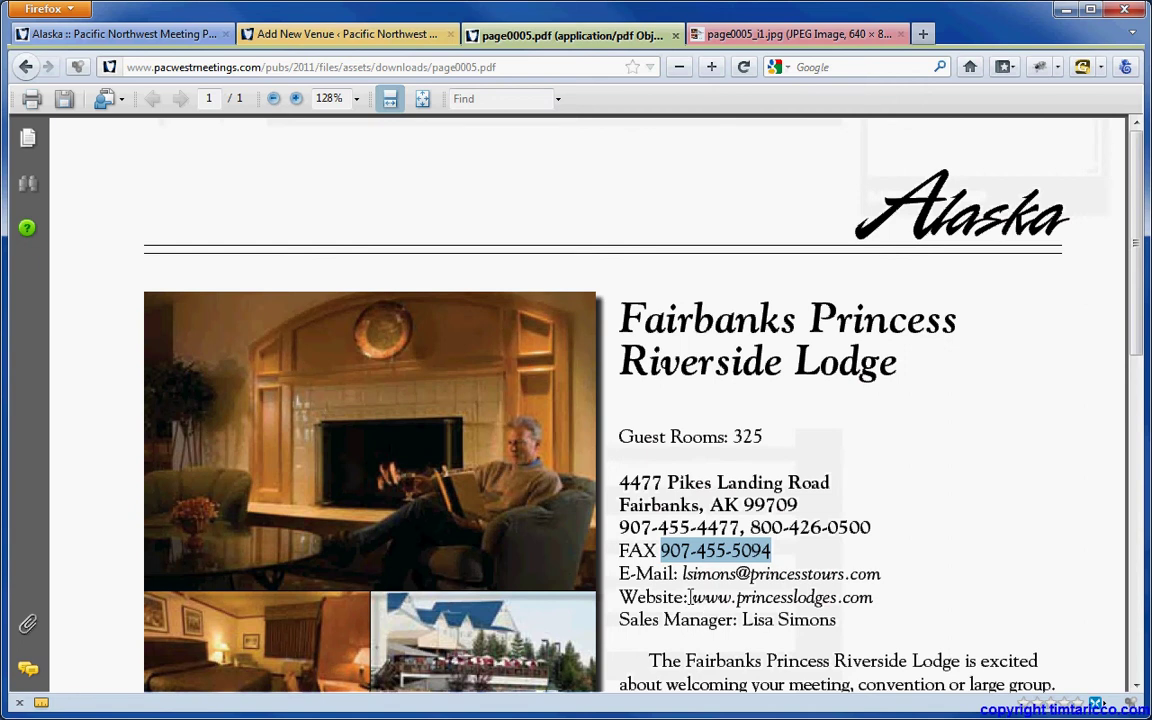
{"action": "left_click_drag", "start_coordinate": [687, 597], "coordinate": [873, 599]}
{"action": "key", "text": "ctrl+c"}
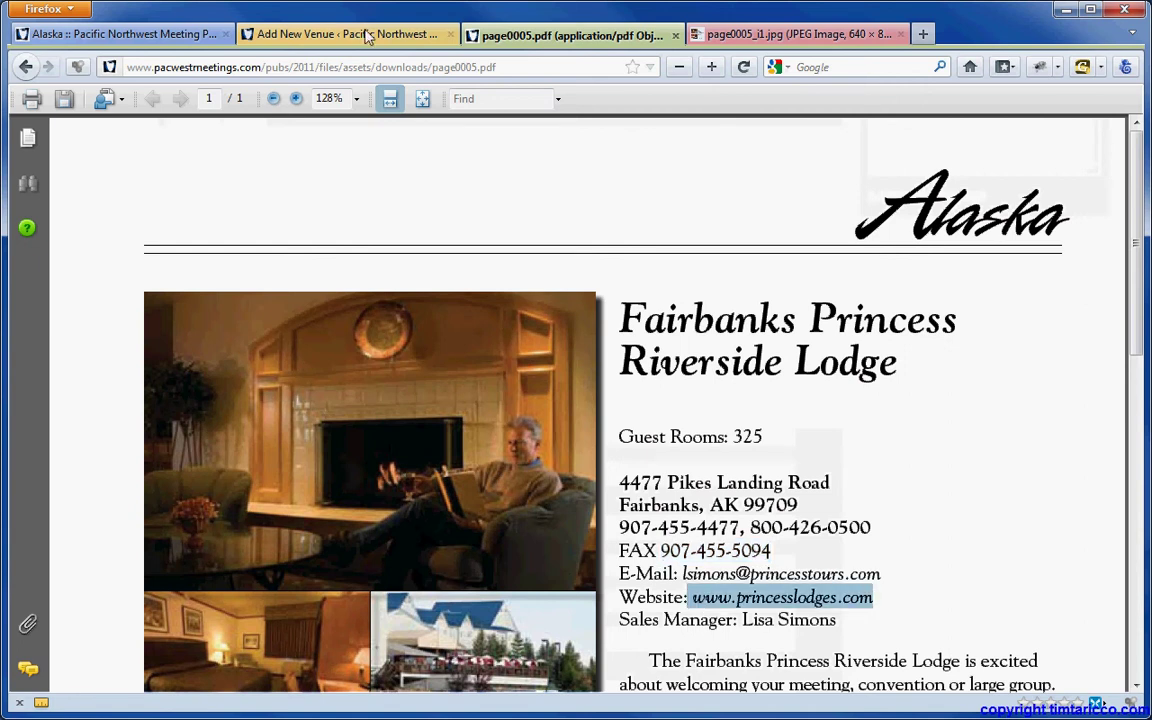
{"action": "left_click", "coordinate": [355, 34]}
{"action": "left_click", "coordinate": [349, 638]}
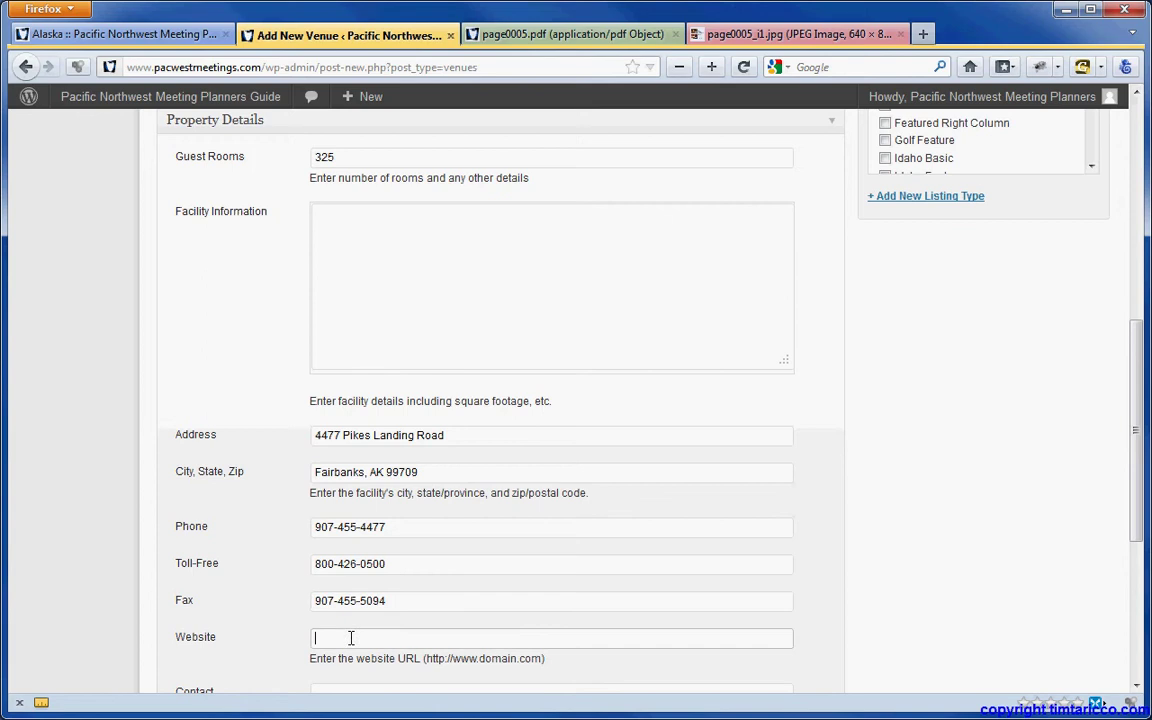
{"action": "scroll", "coordinate": [350, 642], "scroll_direction": "down", "scroll_amount": 3}
{"action": "type", "text": "http:"}
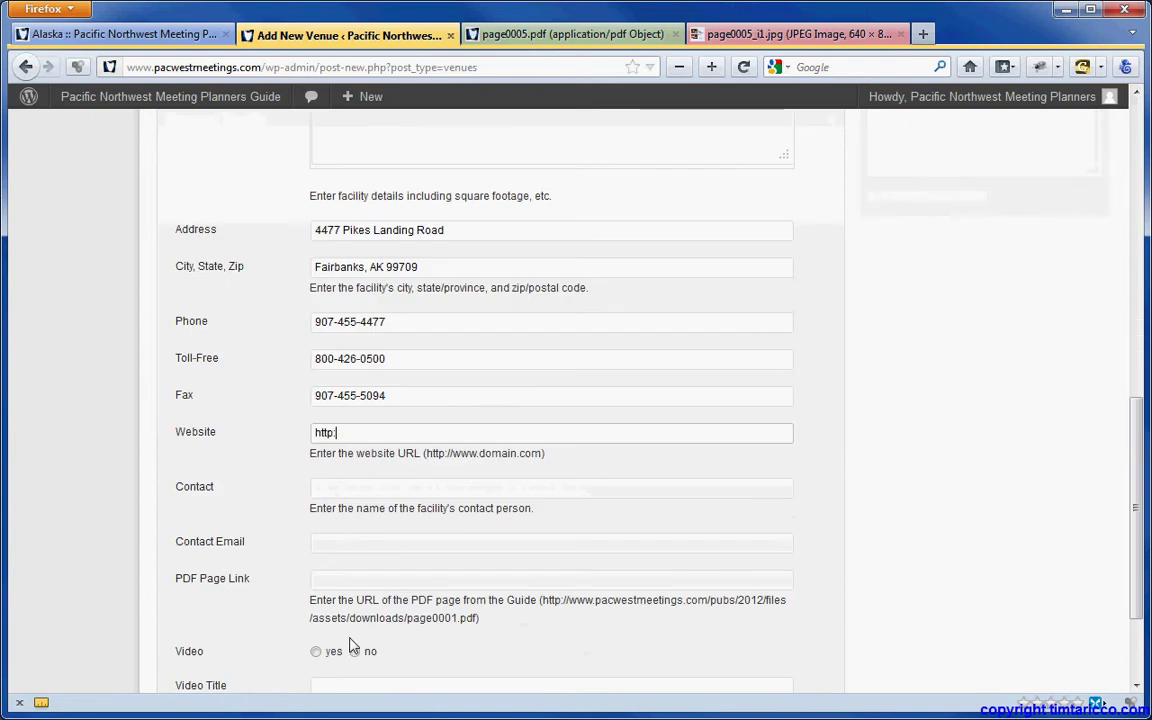
{"action": "type", "text": "//"}
{"action": "key", "text": "ctrl+v"}
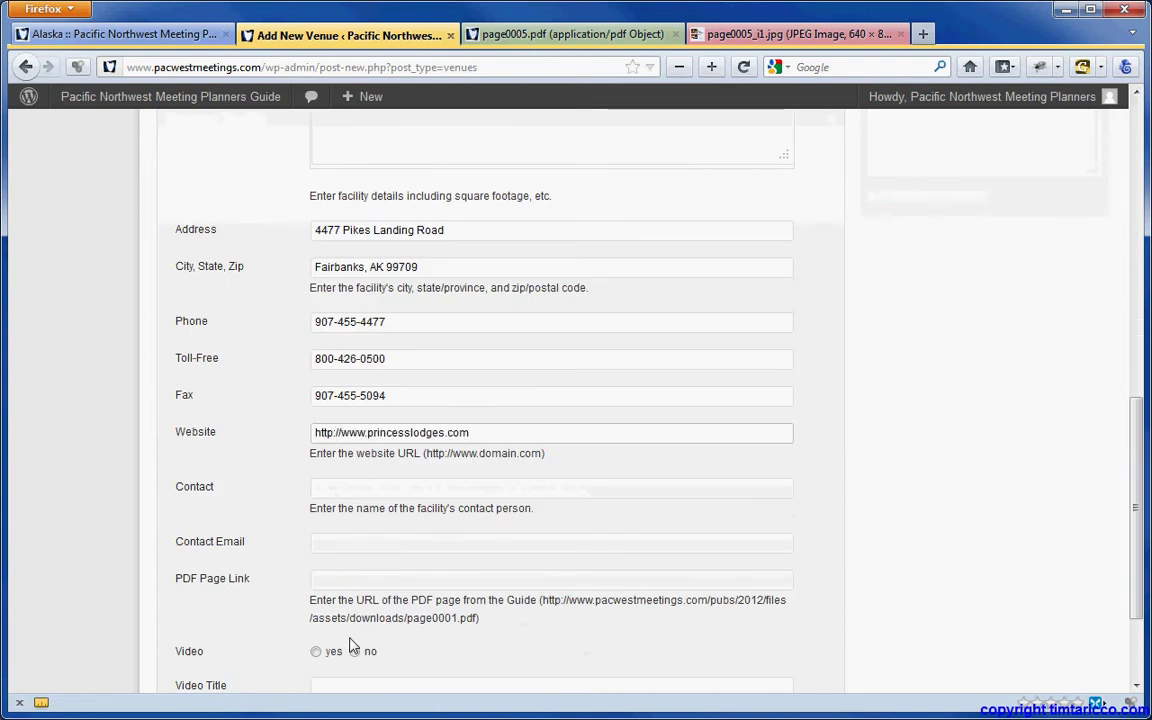
- Copy the sales manager's name from the PDF into the venue's Contact detail
{"action": "left_click", "coordinate": [628, 36]}
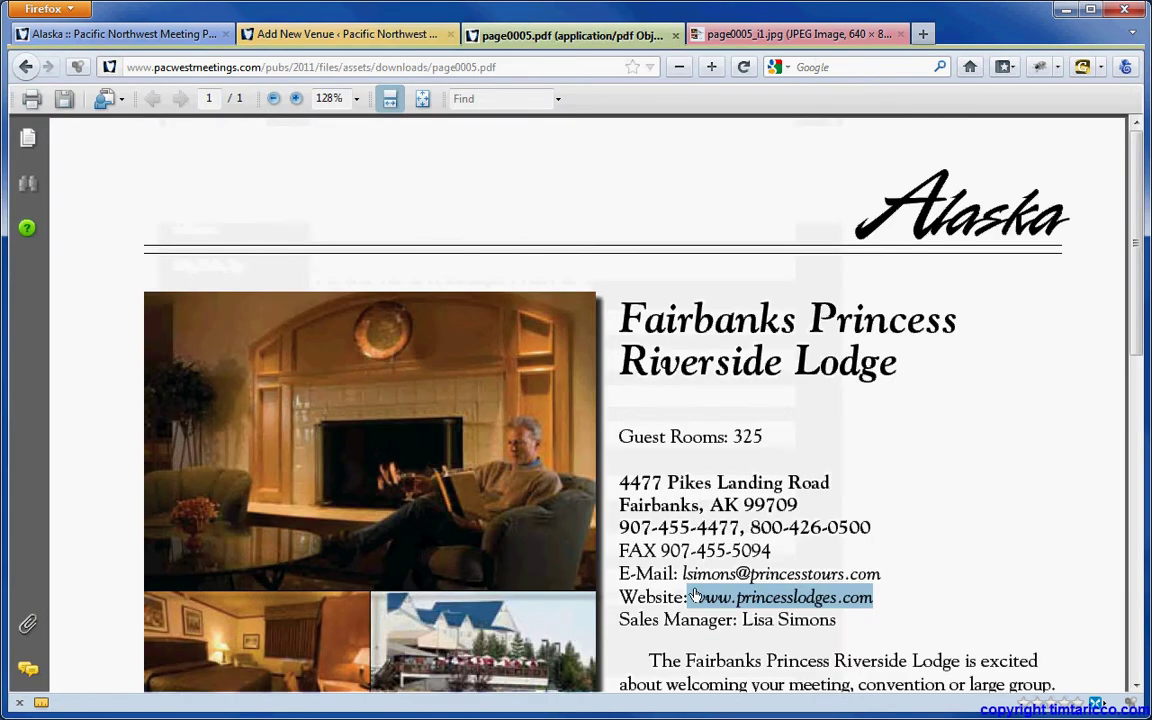
{"action": "left_click_drag", "start_coordinate": [744, 621], "coordinate": [836, 621]}
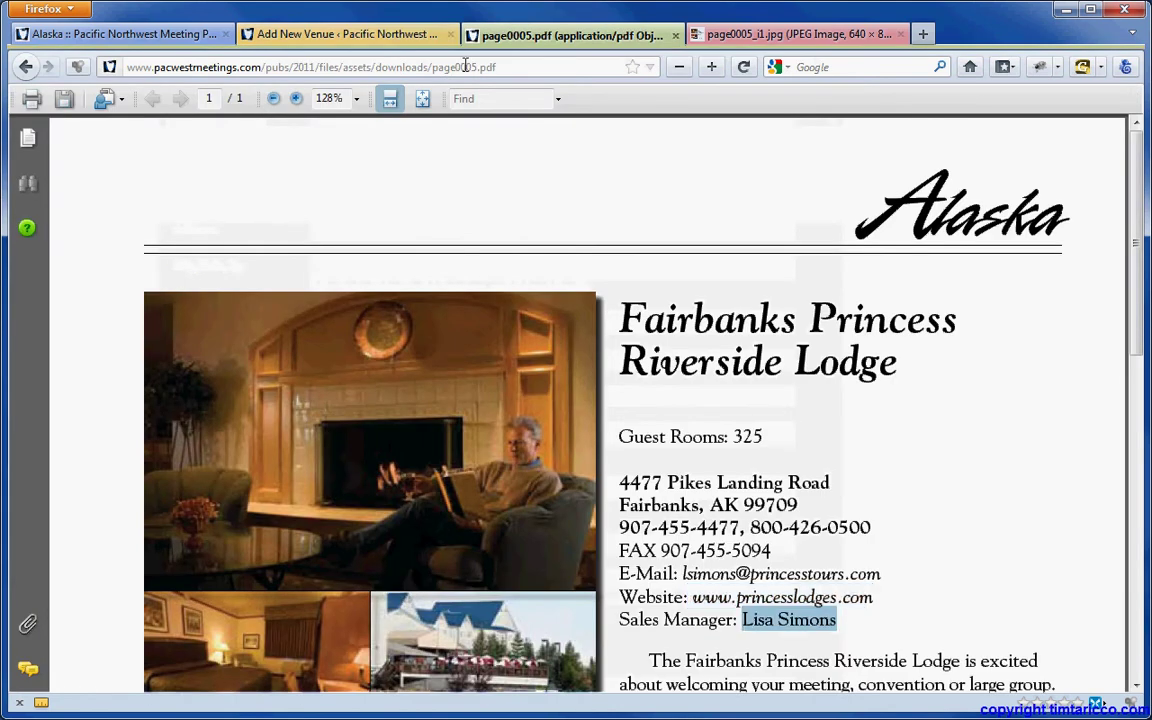
{"action": "left_click", "coordinate": [403, 40]}
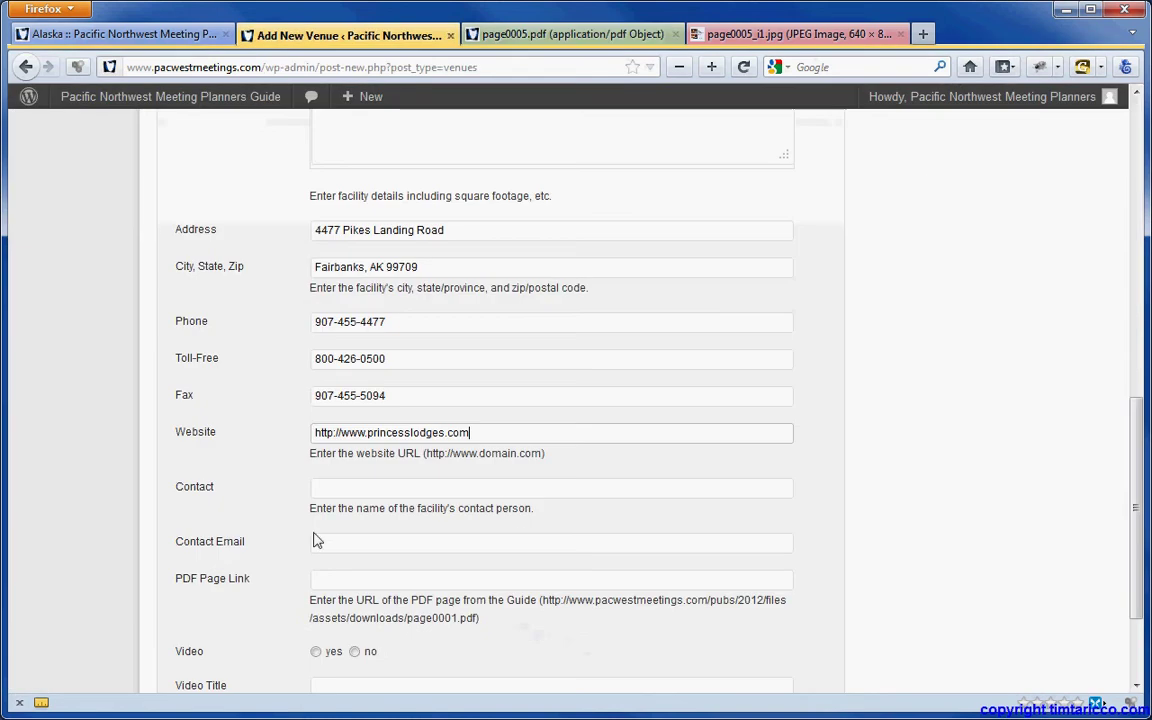
{"action": "left_click", "coordinate": [351, 489]}
{"action": "key", "text": "ctrl+v"}
- Copy the lodge's e-mail address from the PDF into the venue's Contact Email detail
{"action": "left_click", "coordinate": [486, 38]}
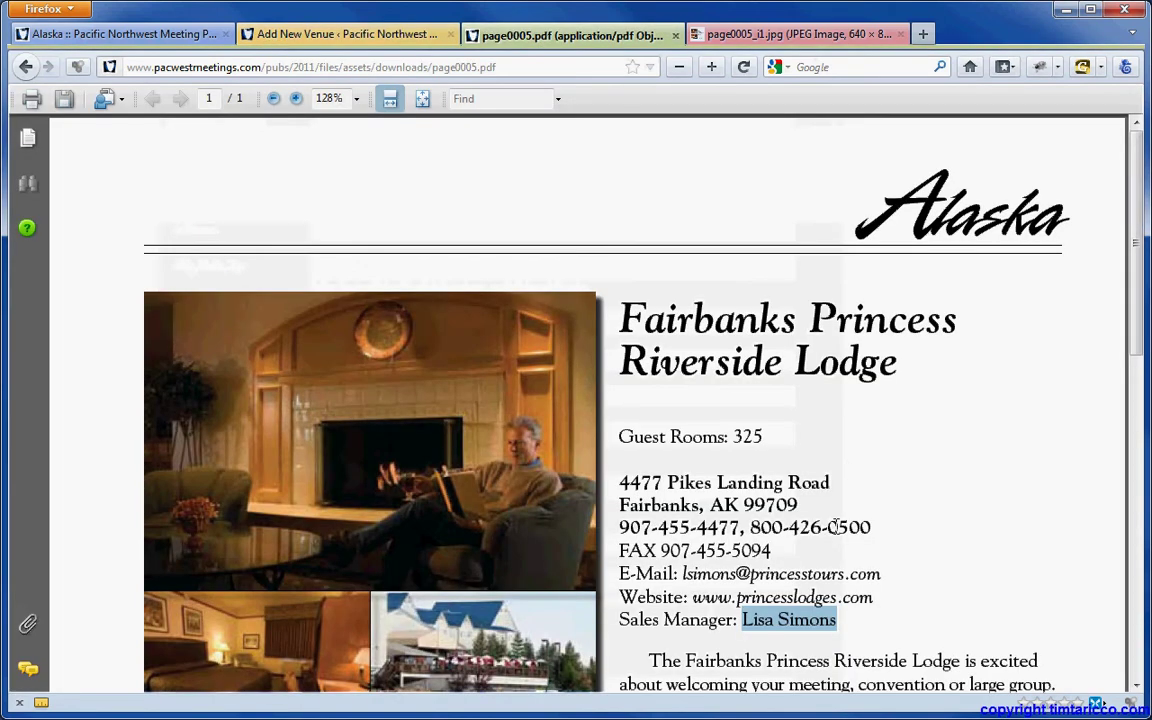
{"action": "left_click_drag", "start_coordinate": [683, 574], "coordinate": [881, 575]}
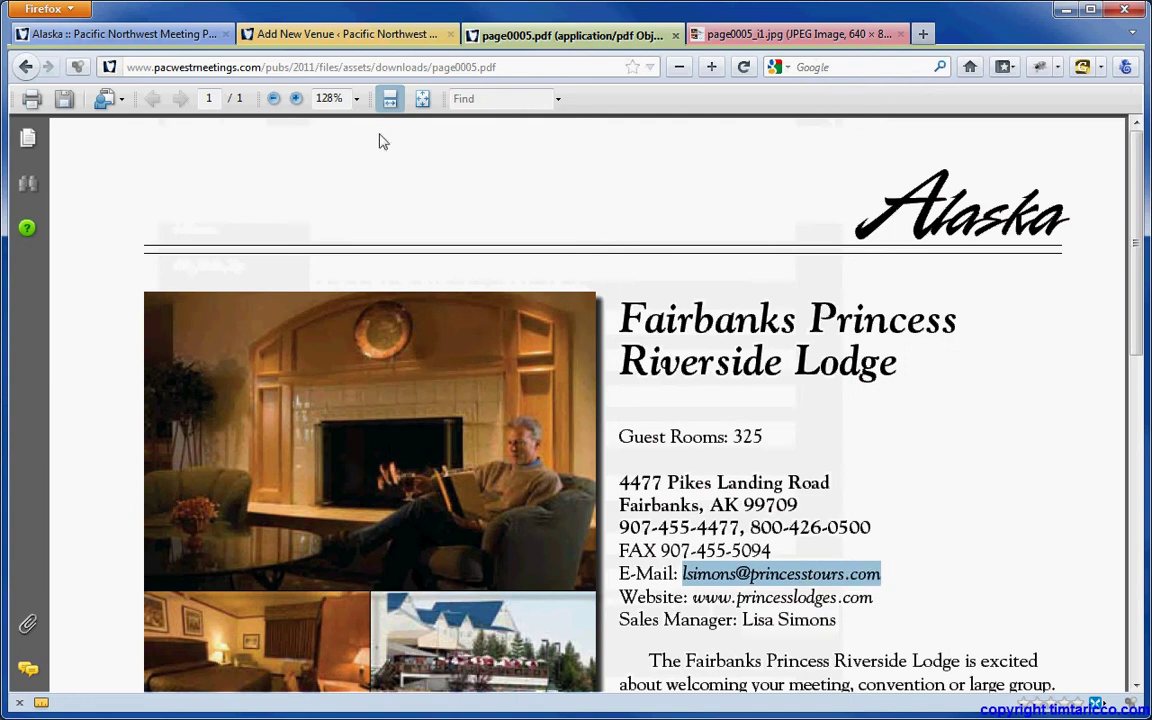
{"action": "left_click", "coordinate": [387, 38]}
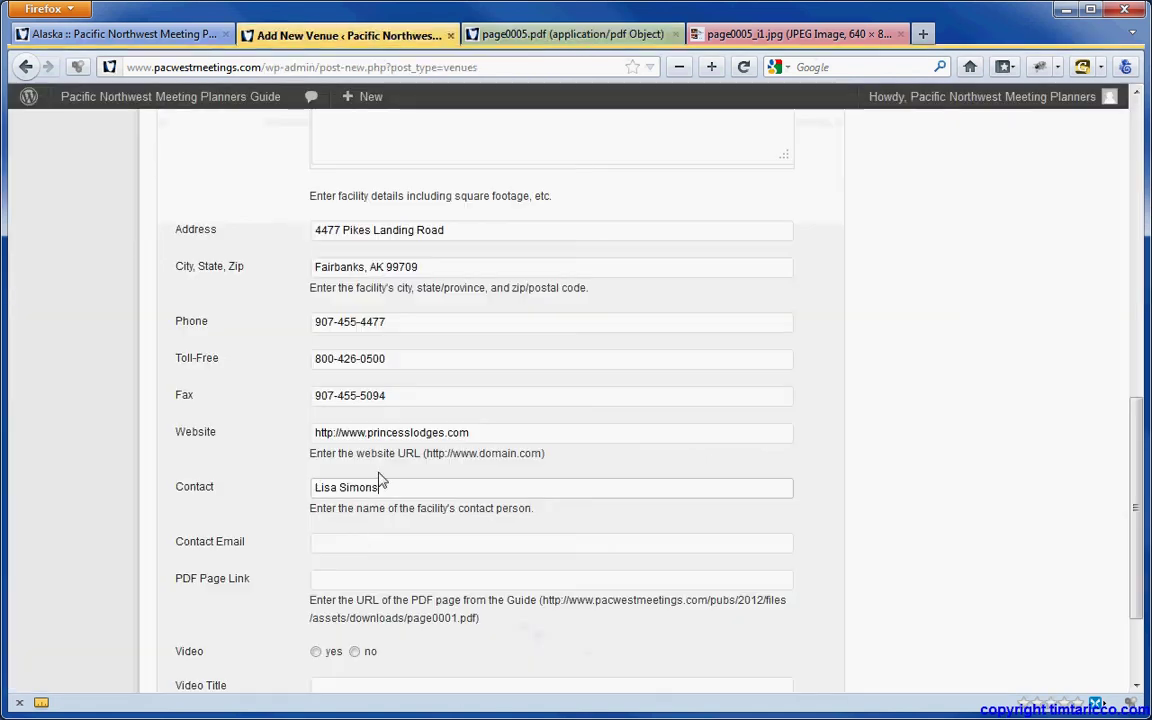
{"action": "left_click", "coordinate": [362, 543]}
{"action": "key", "text": "ctrl+v"}
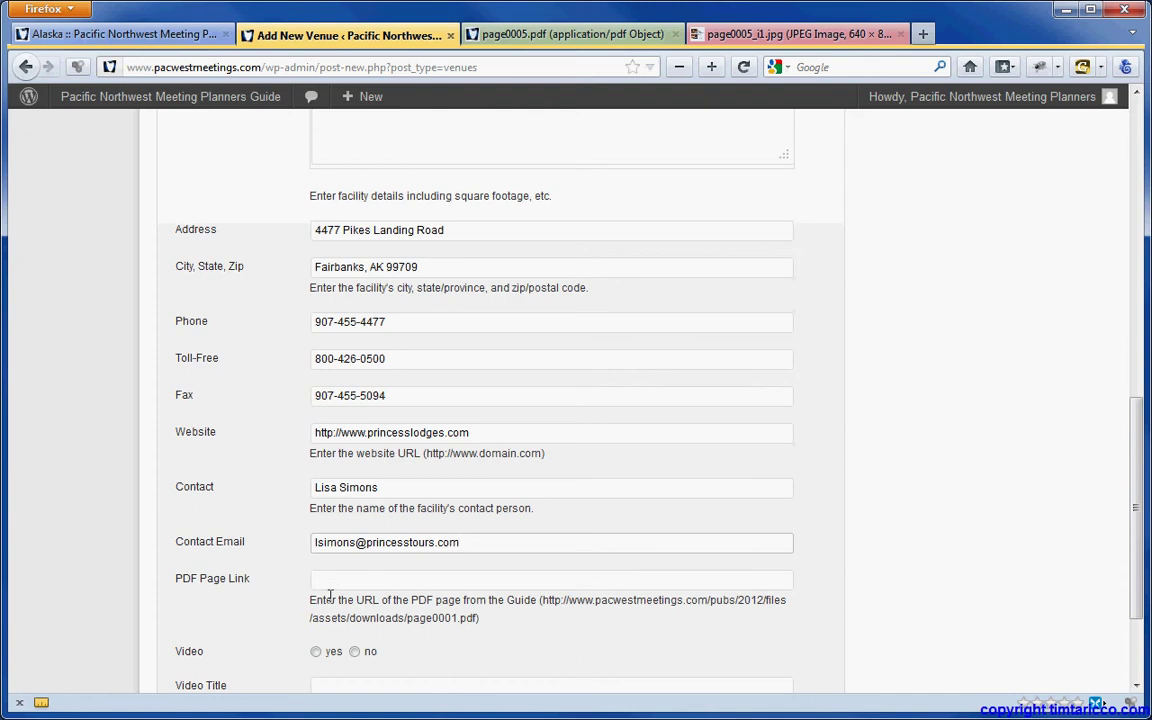
{"action": "left_click", "coordinate": [505, 36]}
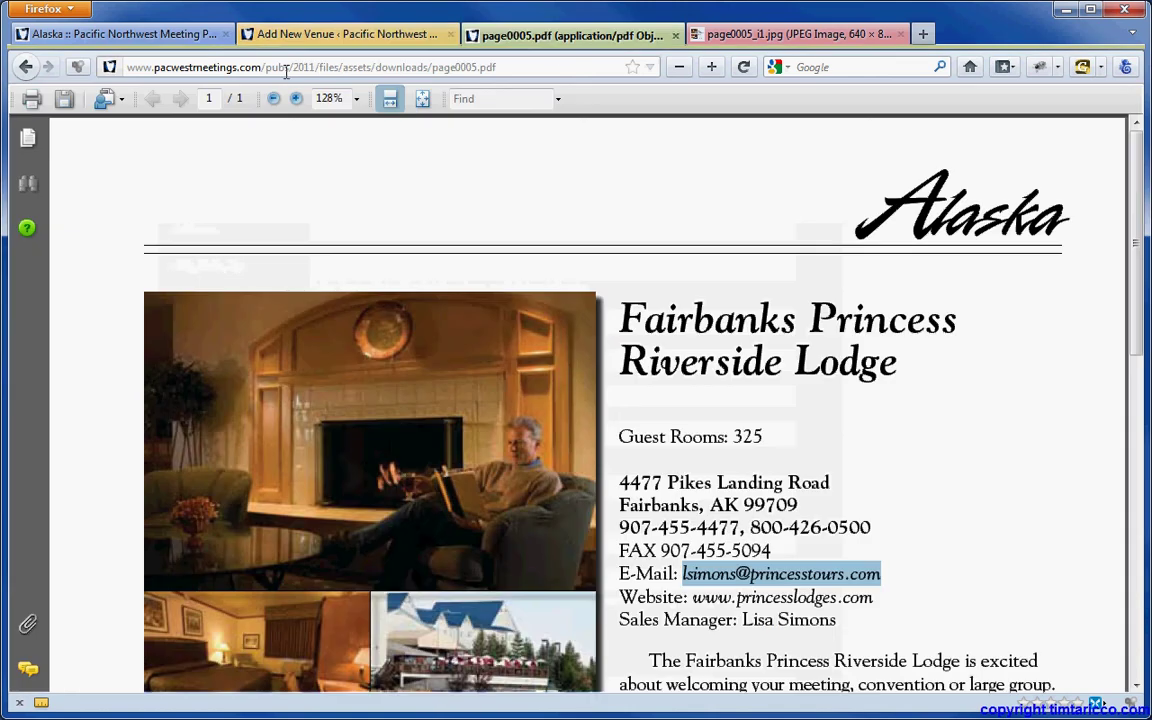
{"action": "left_click", "coordinate": [506, 67]}
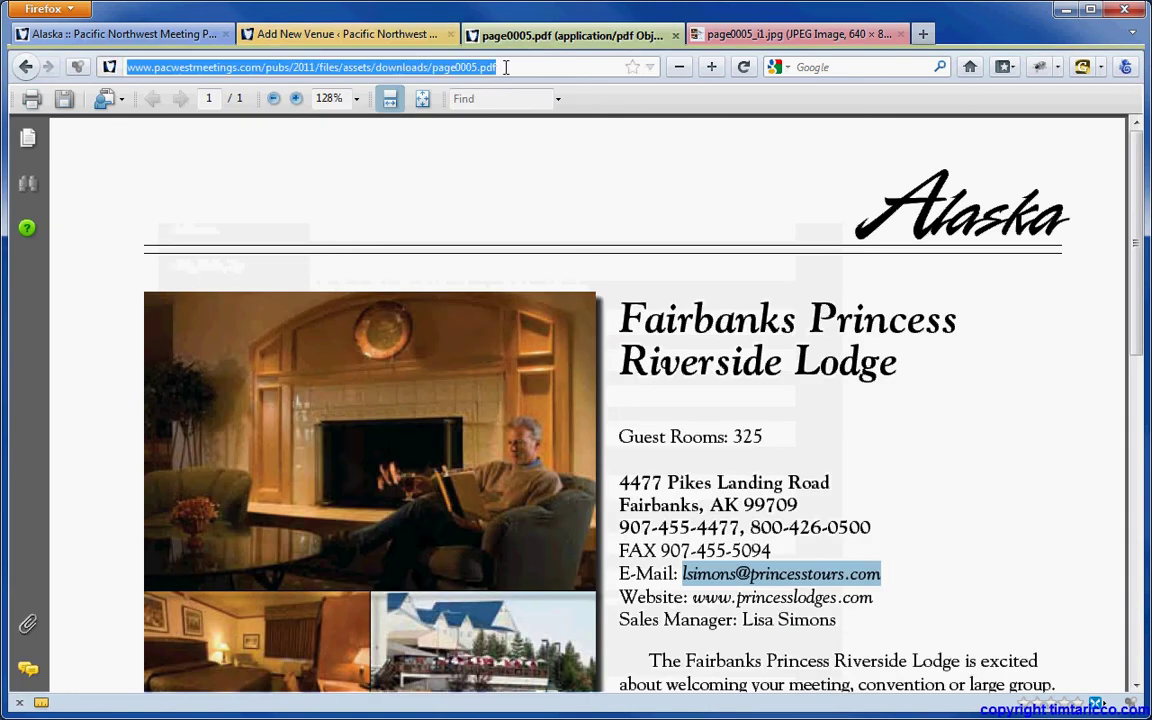
{"action": "left_click", "coordinate": [340, 35]}
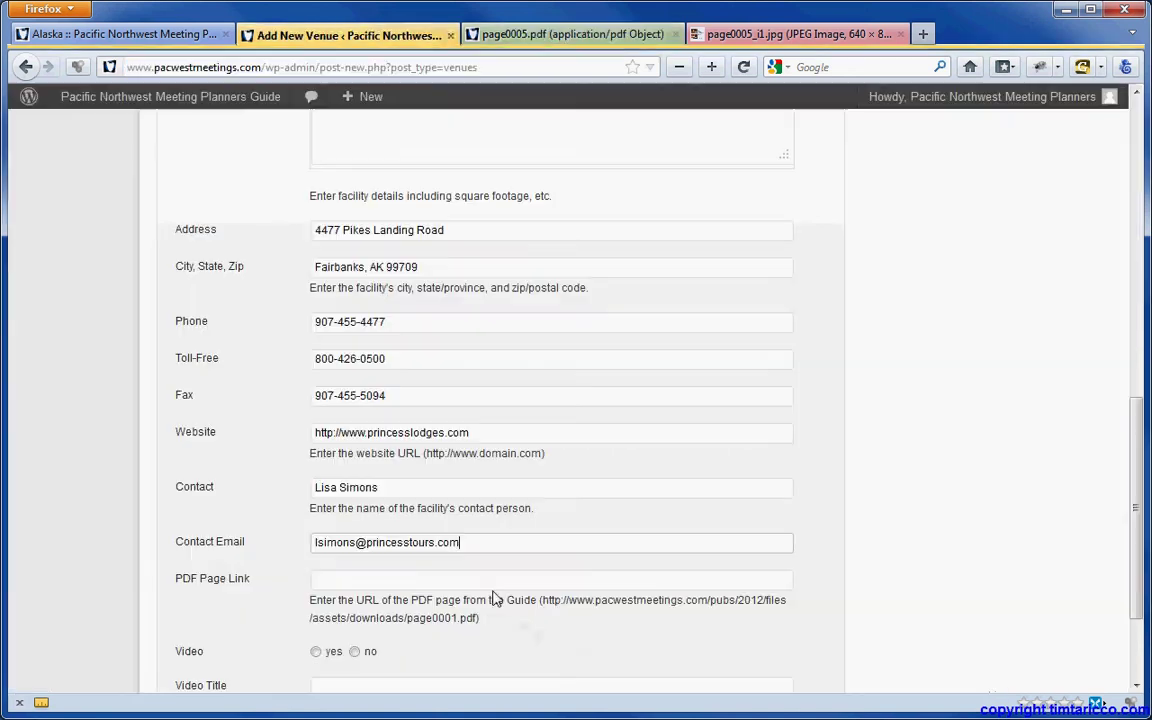
{"action": "left_click", "coordinate": [441, 580]}
{"action": "key", "text": "ctrl+v"}
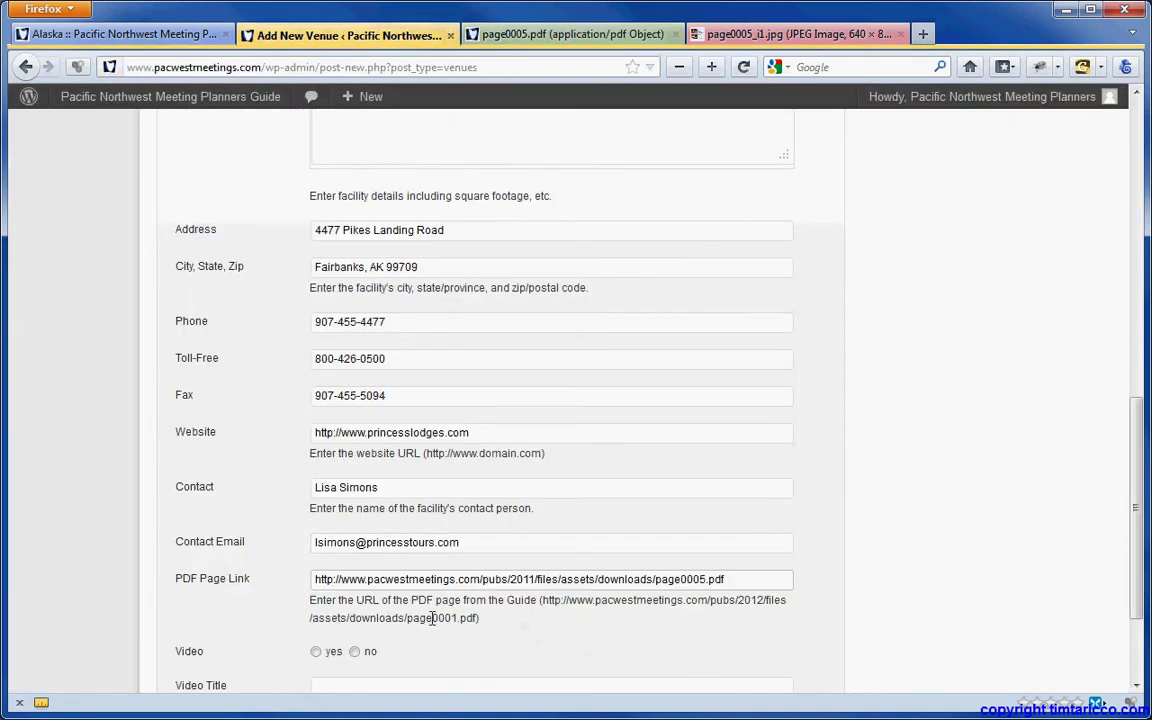
{"action": "left_click_drag", "start_coordinate": [541, 600], "coordinate": [483, 623]}
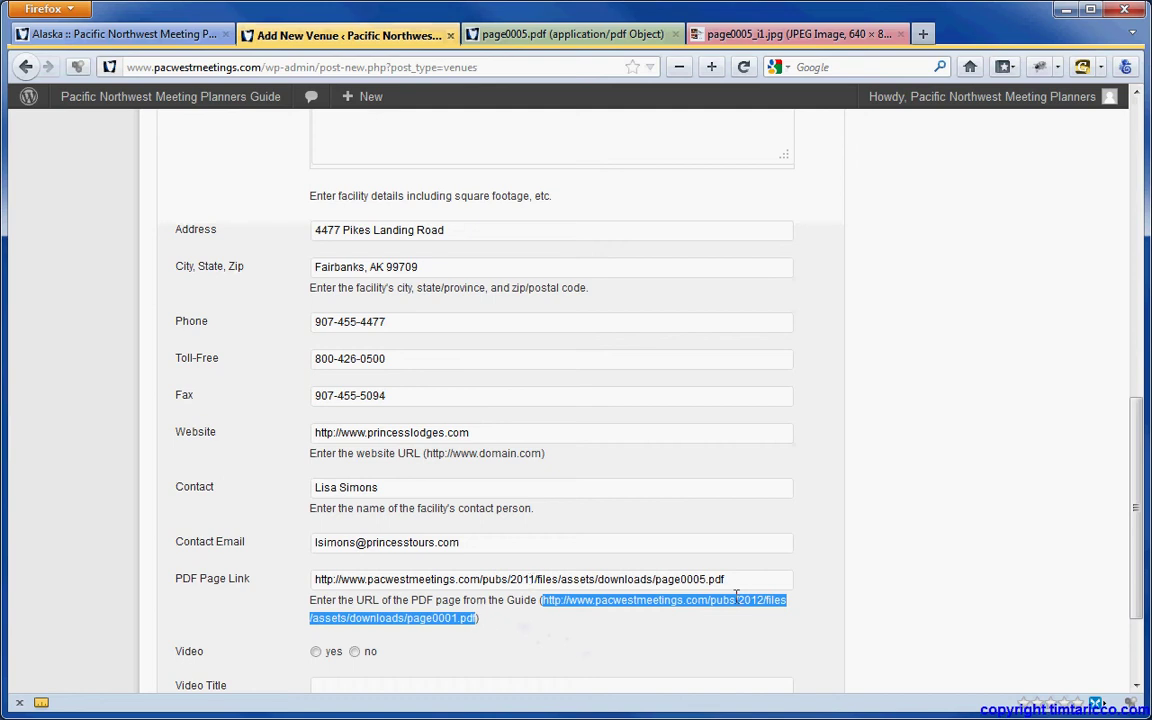
{"action": "left_click", "coordinate": [206, 625]}
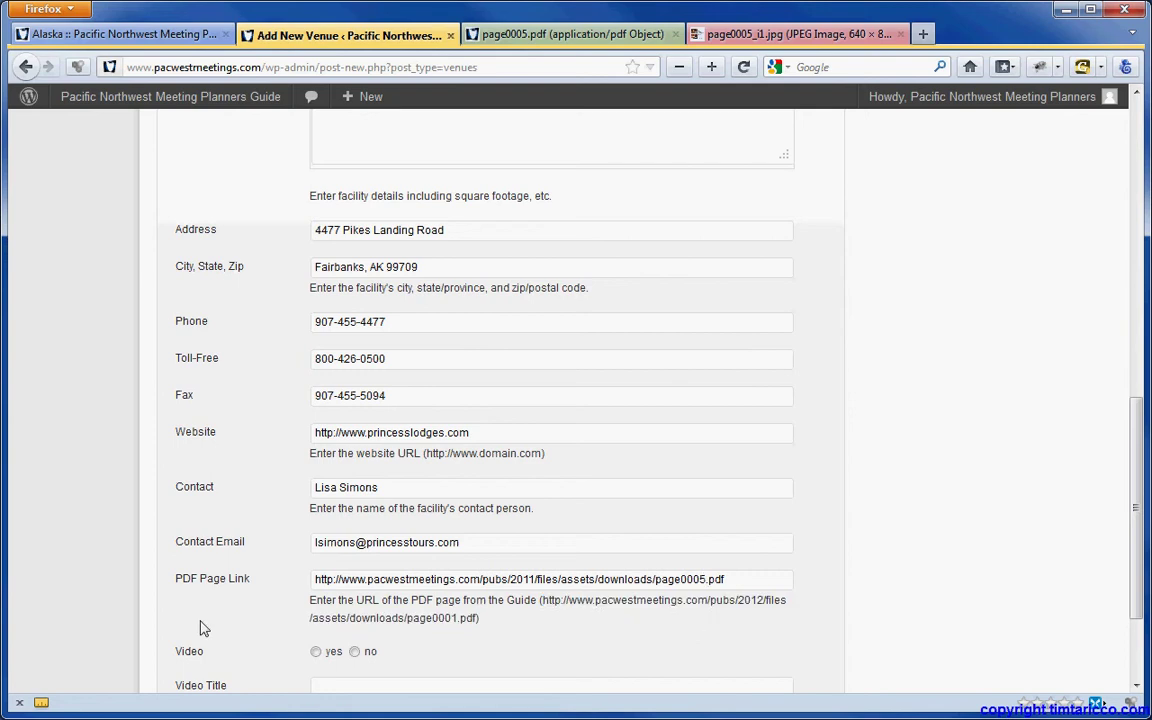
- Set the venue's Video option to no, leaving Video Title and Video Link empty
{"action": "scroll", "coordinate": [200, 625], "scroll_direction": "down", "scroll_amount": 3}
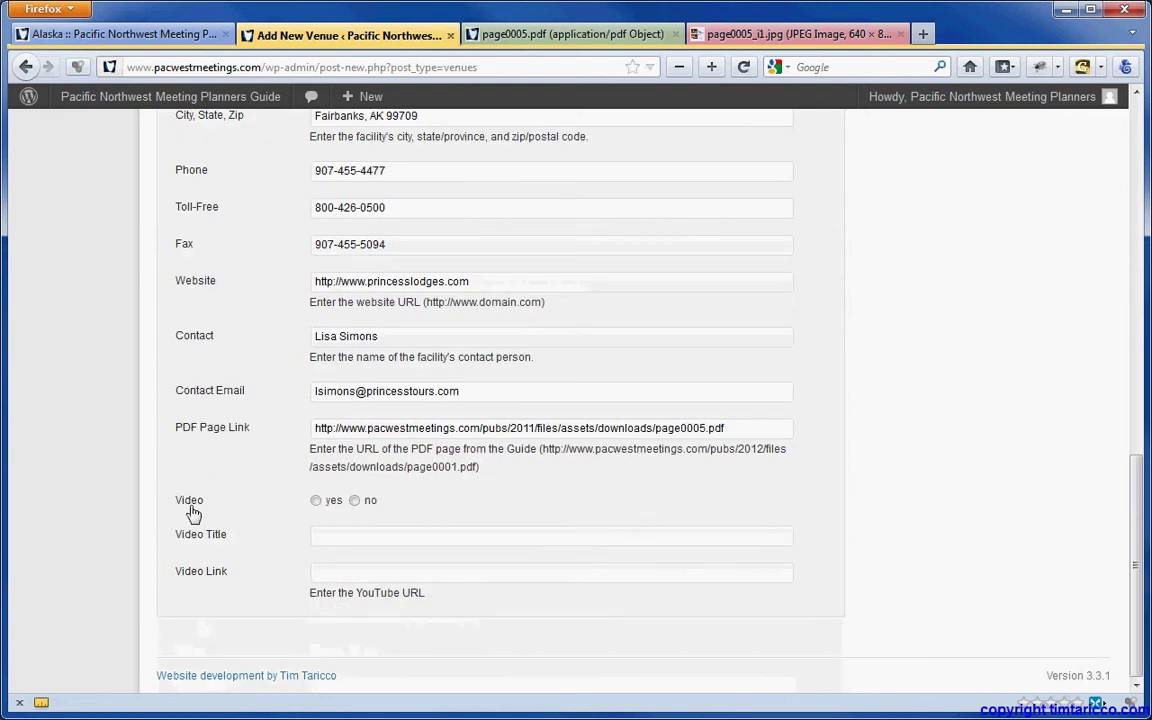
{"action": "left_click", "coordinate": [355, 501]}
{"action": "left_click", "coordinate": [324, 534]}
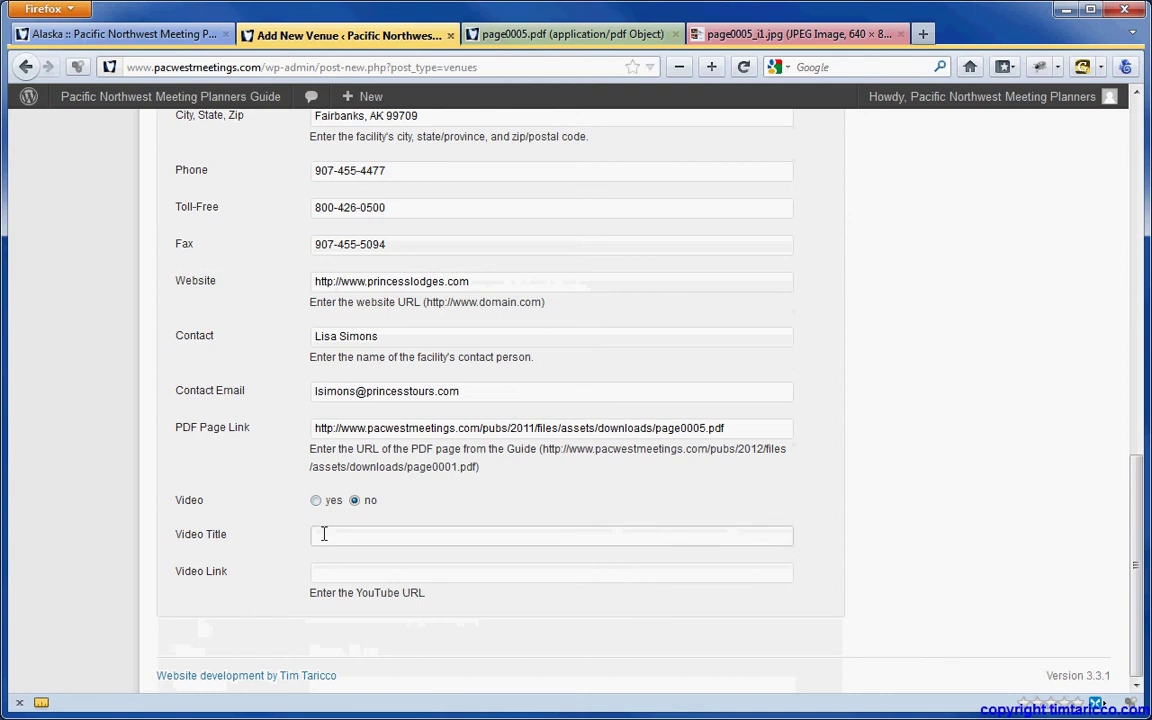
{"action": "left_click", "coordinate": [354, 572]}
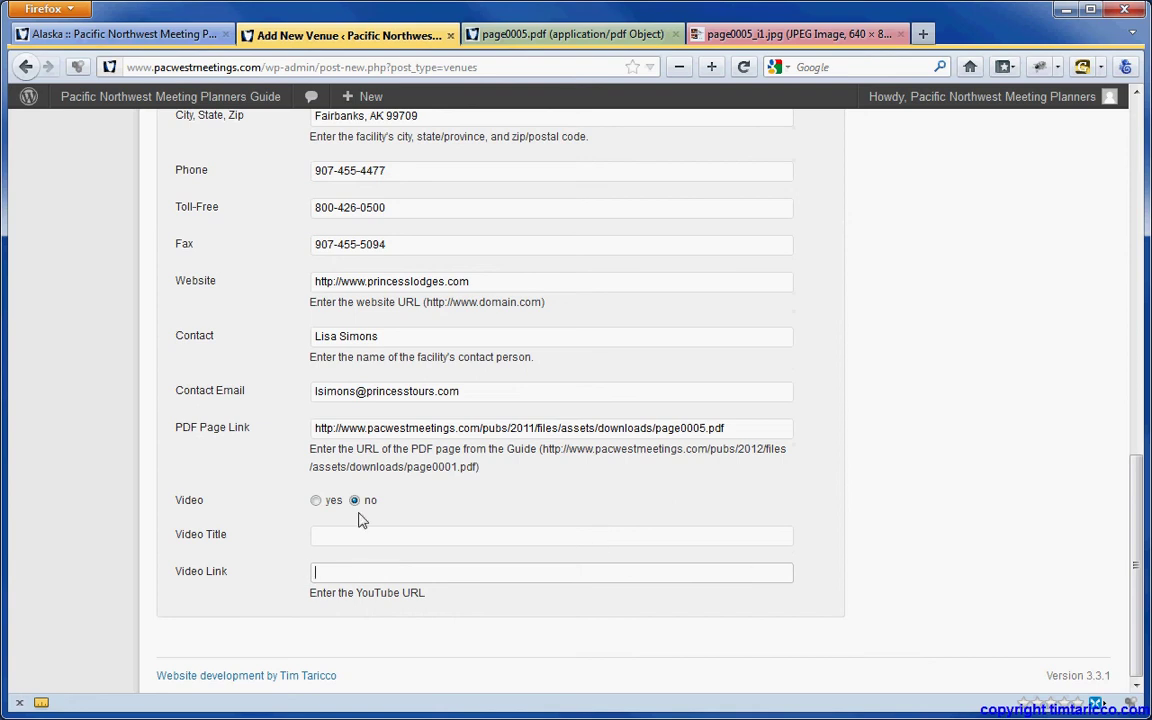
- Check the venue's Excerpt field against the Millennium Alaskan Hotel's summary text in the Alaska page's venue list
{"action": "scroll", "coordinate": [764, 514], "scroll_direction": "up", "scroll_amount": 6}
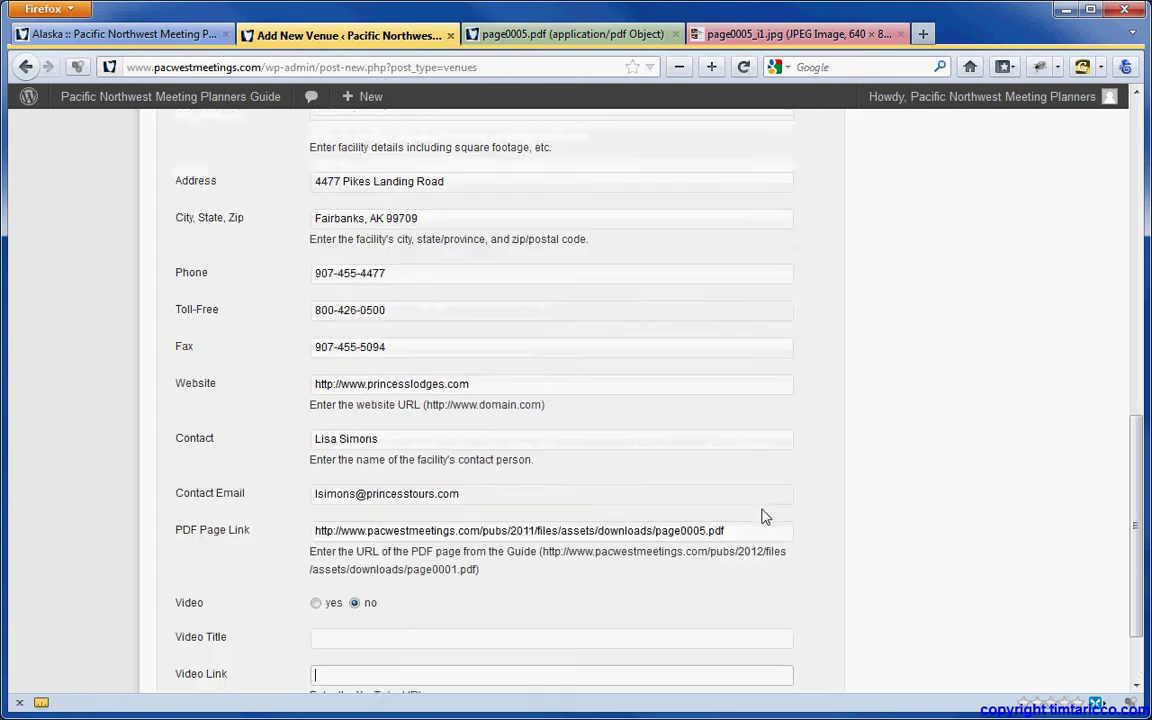
{"action": "scroll", "coordinate": [763, 513], "scroll_direction": "up", "scroll_amount": 2}
{"action": "scroll", "coordinate": [763, 510], "scroll_direction": "up", "scroll_amount": 6}
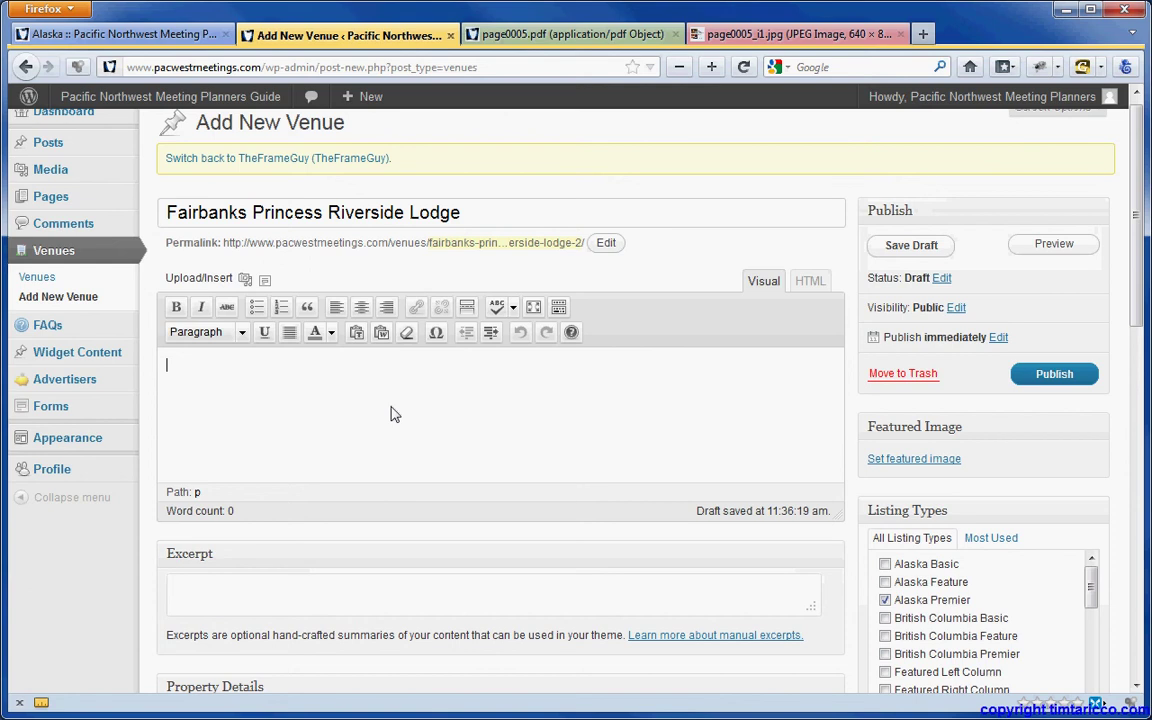
{"action": "left_click", "coordinate": [352, 592]}
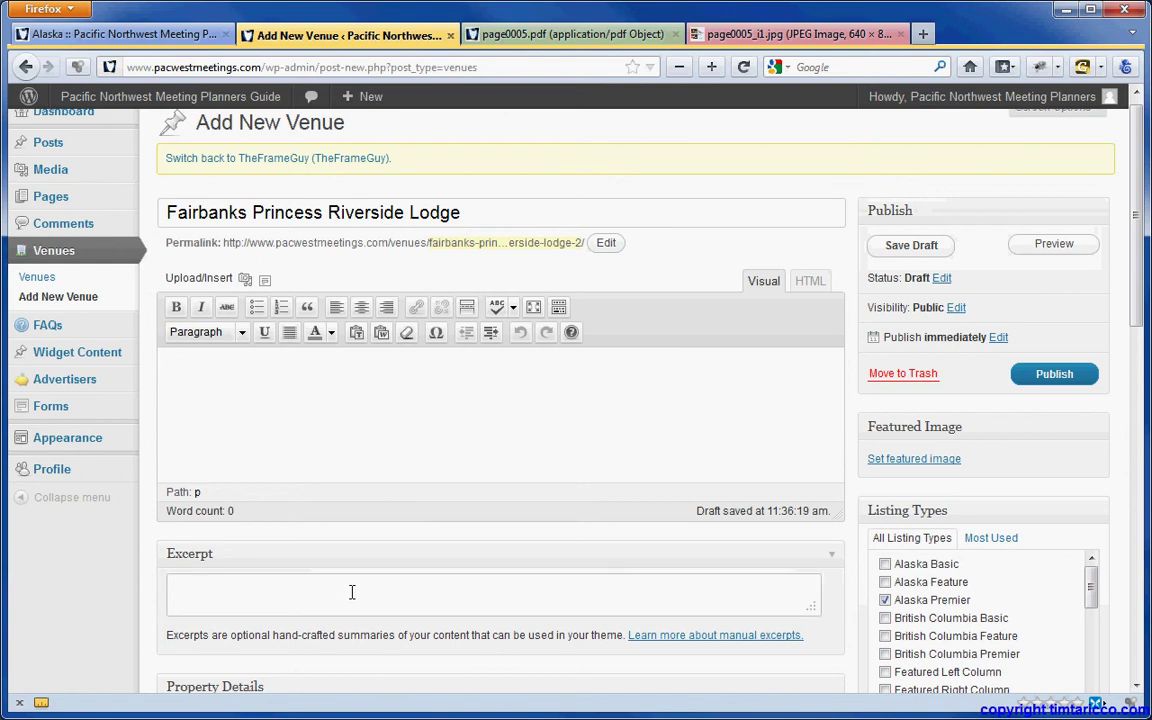
{"action": "left_click", "coordinate": [155, 34]}
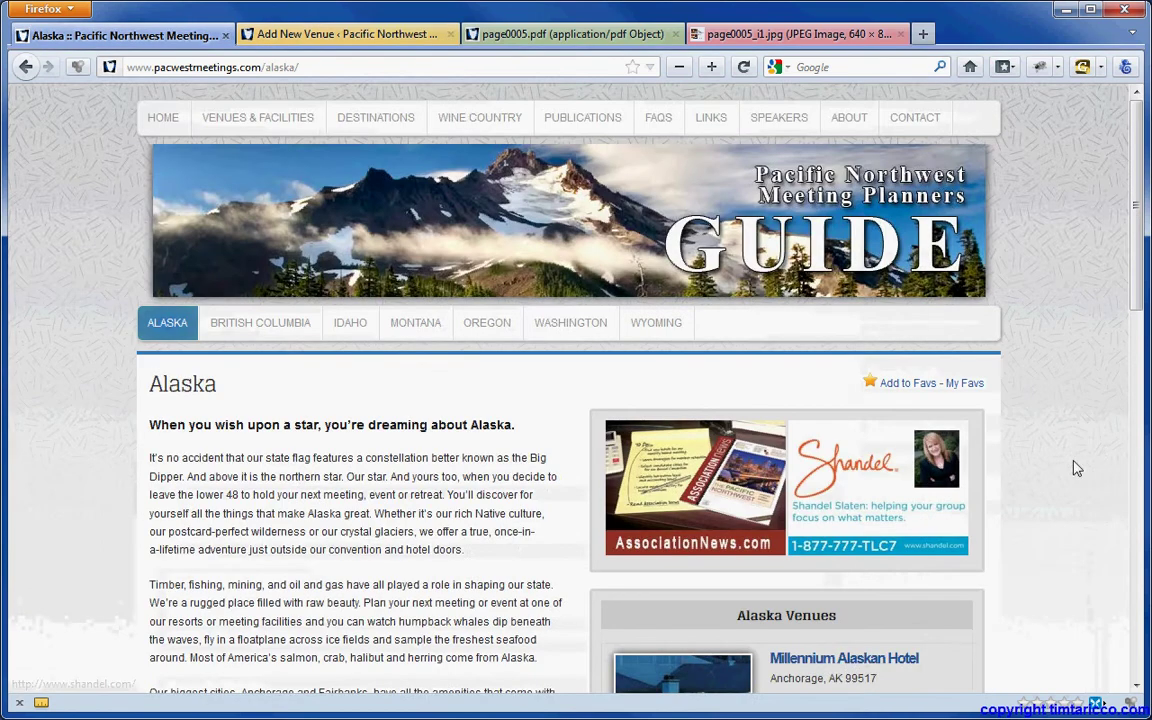
{"action": "scroll", "coordinate": [1077, 468], "scroll_direction": "down", "scroll_amount": 7}
{"action": "left_click_drag", "start_coordinate": [770, 293], "coordinate": [907, 360]}
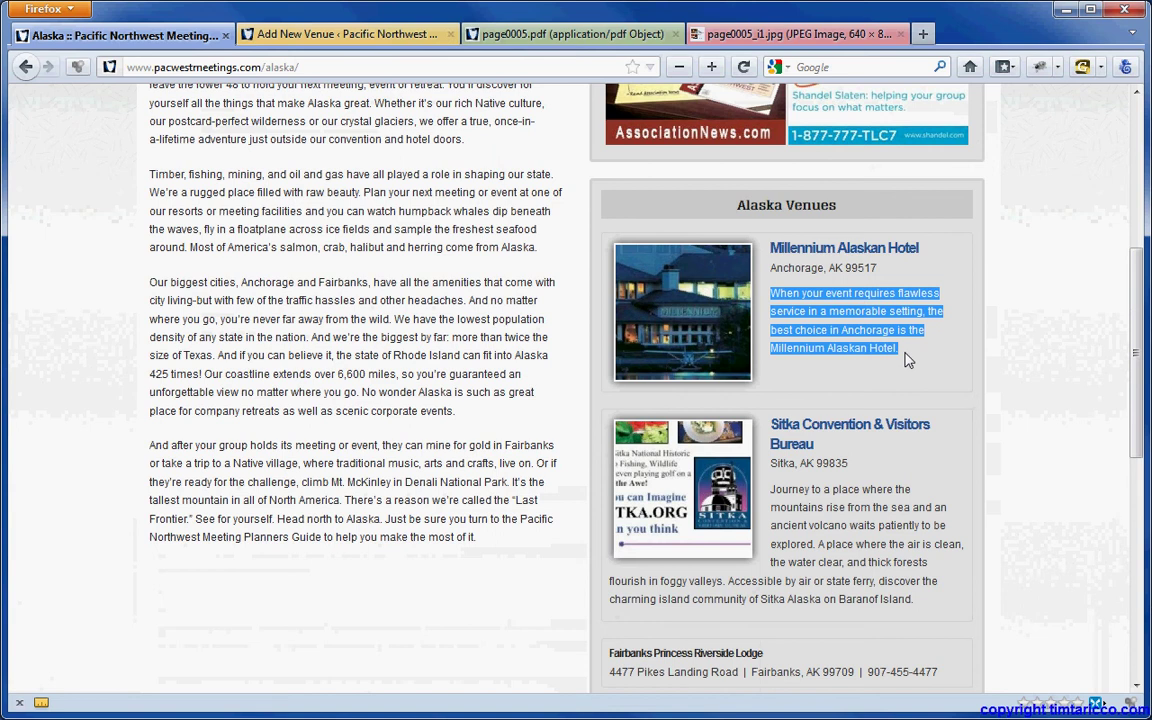
- Copy the first two sentences of the lodge's PDF description, ending with "large conferences are easily accommodated.", into the venue's Excerpt
{"action": "left_click", "coordinate": [565, 34]}
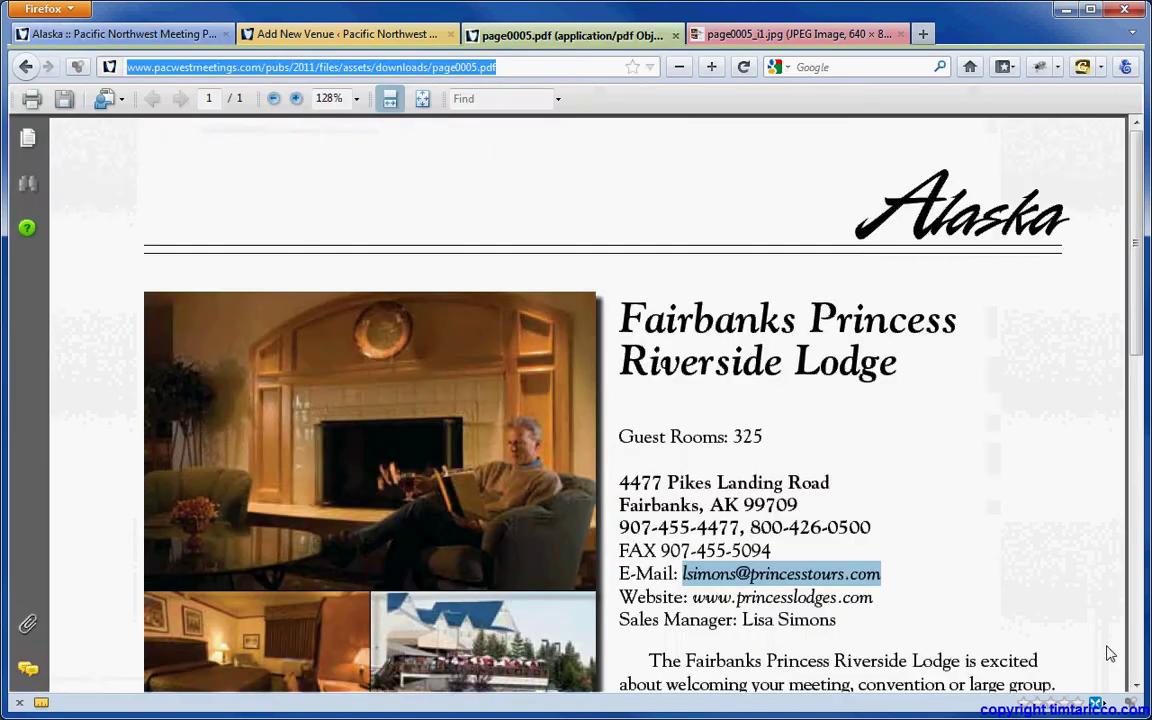
{"action": "left_click", "coordinate": [890, 571]}
{"action": "scroll", "coordinate": [890, 571], "scroll_direction": "down", "scroll_amount": 5}
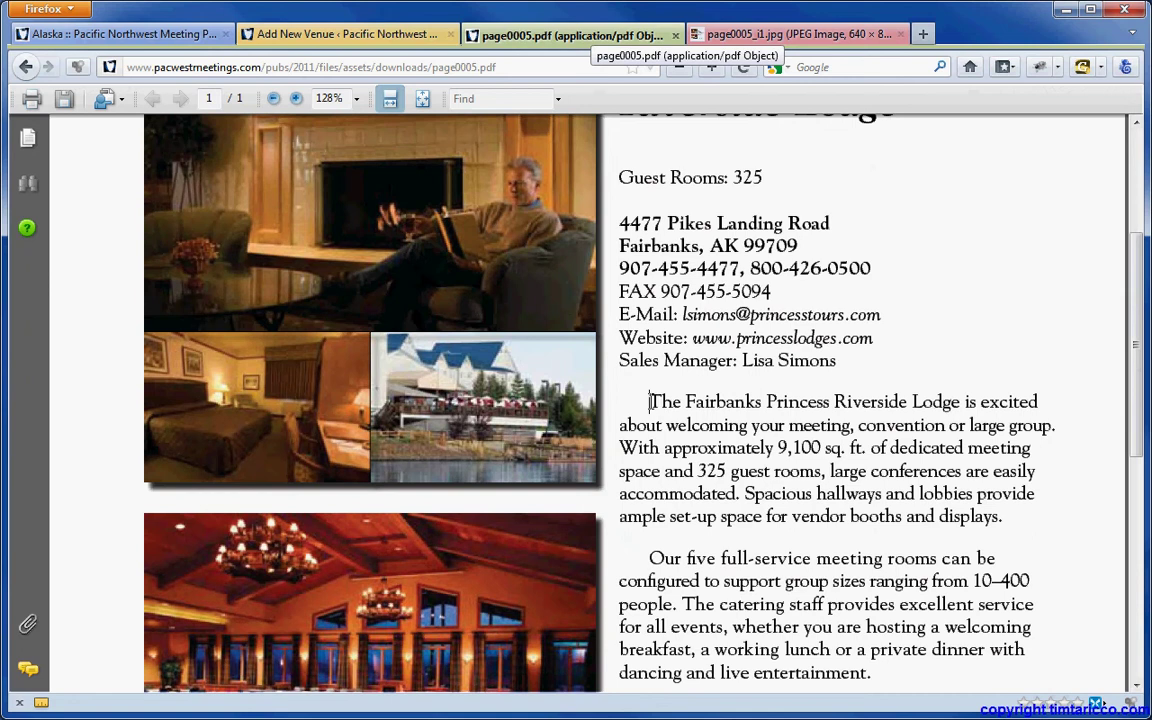
{"action": "left_click_drag", "start_coordinate": [649, 401], "coordinate": [745, 500]}
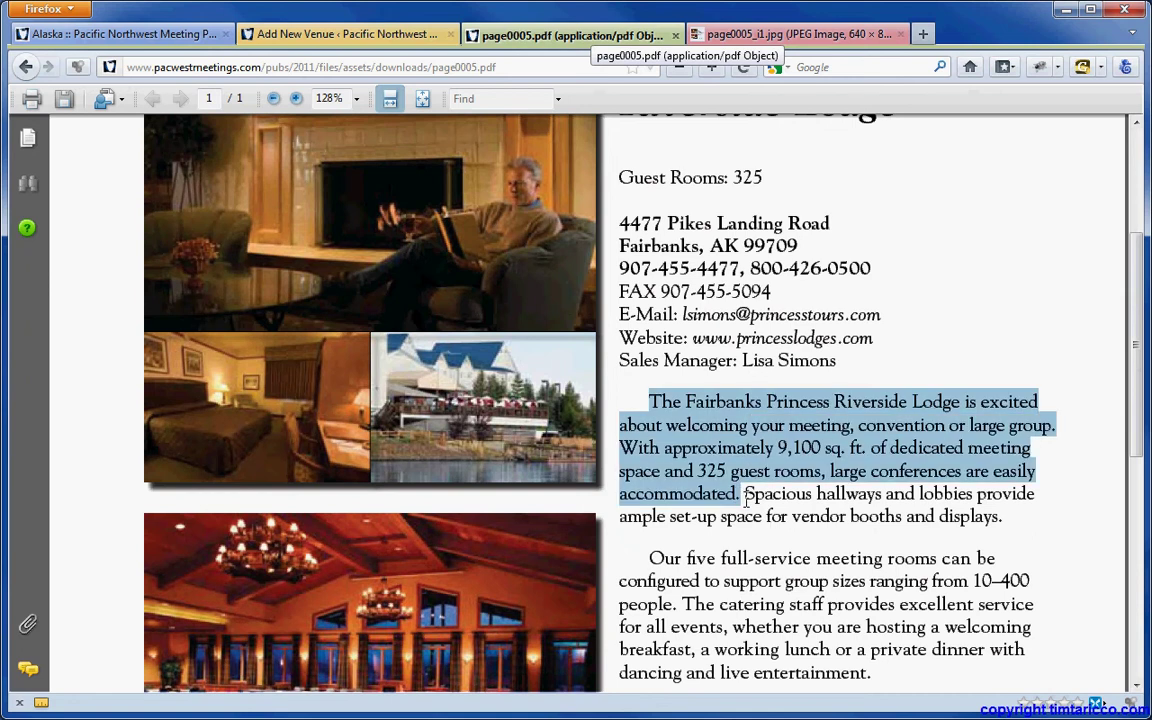
{"action": "left_click", "coordinate": [396, 44]}
{"action": "left_click", "coordinate": [258, 586]}
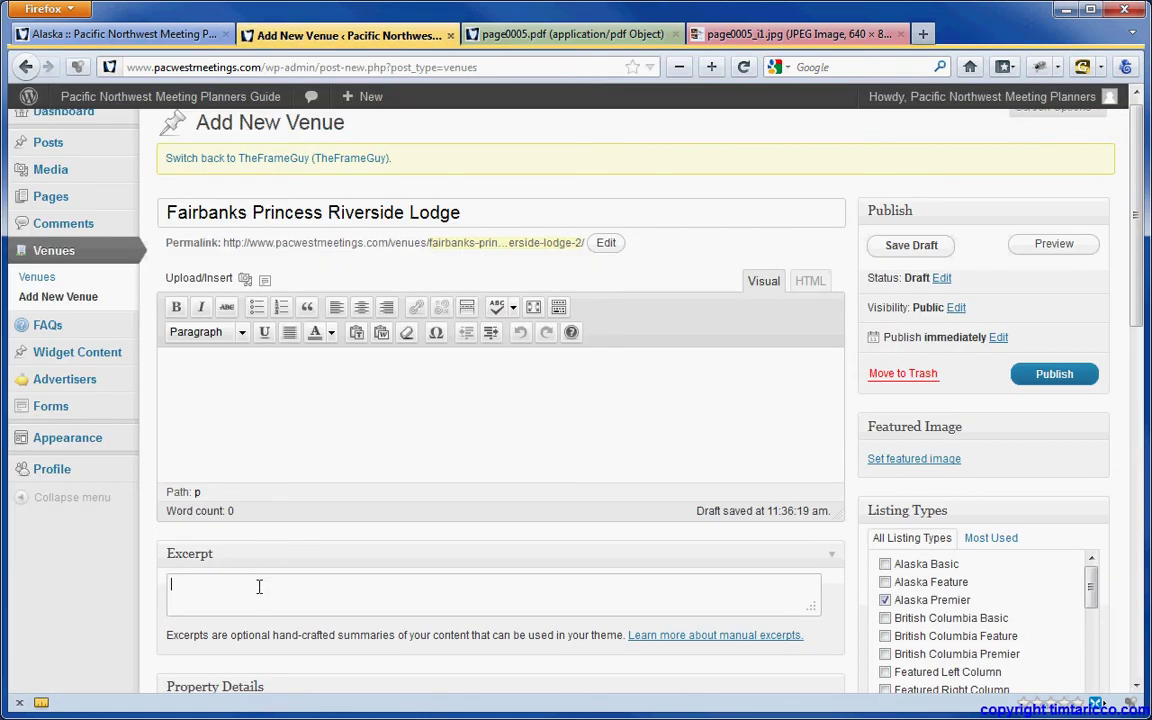
{"action": "key", "text": "ctrl+v"}
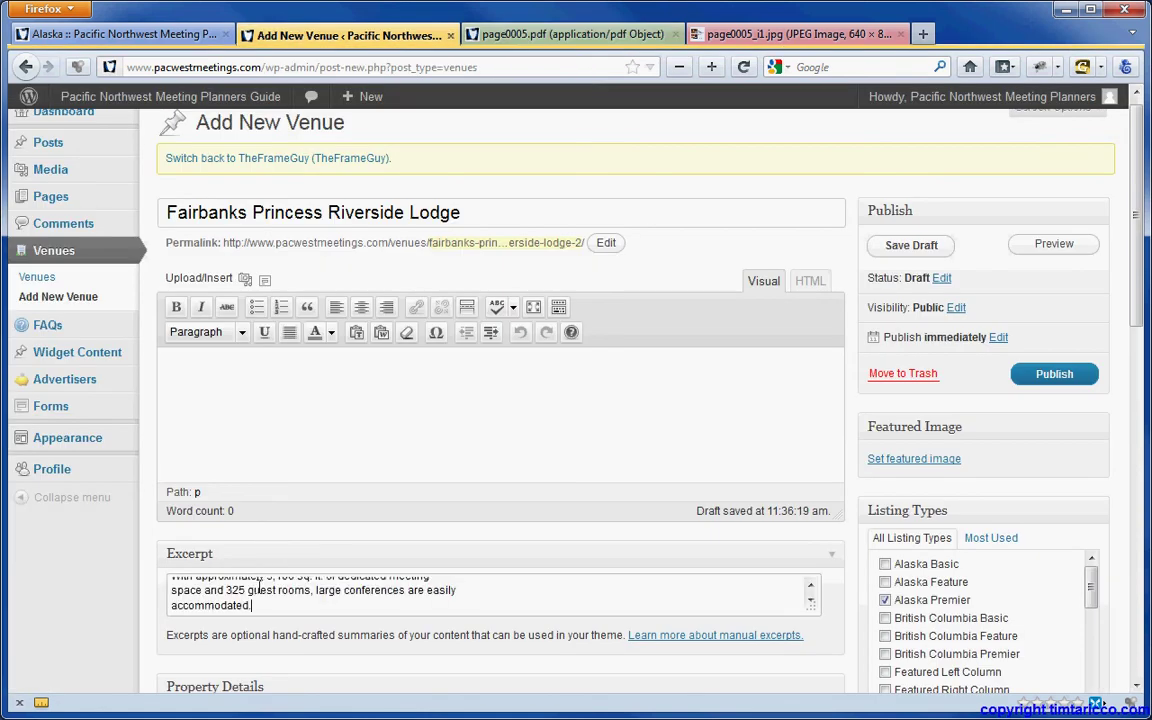
- Remove the line breaks within the venue's Excerpt so the two sentences run together as one continuous paragraph
{"action": "left_click", "coordinate": [810, 586]}
{"action": "left_click", "coordinate": [809, 586]}
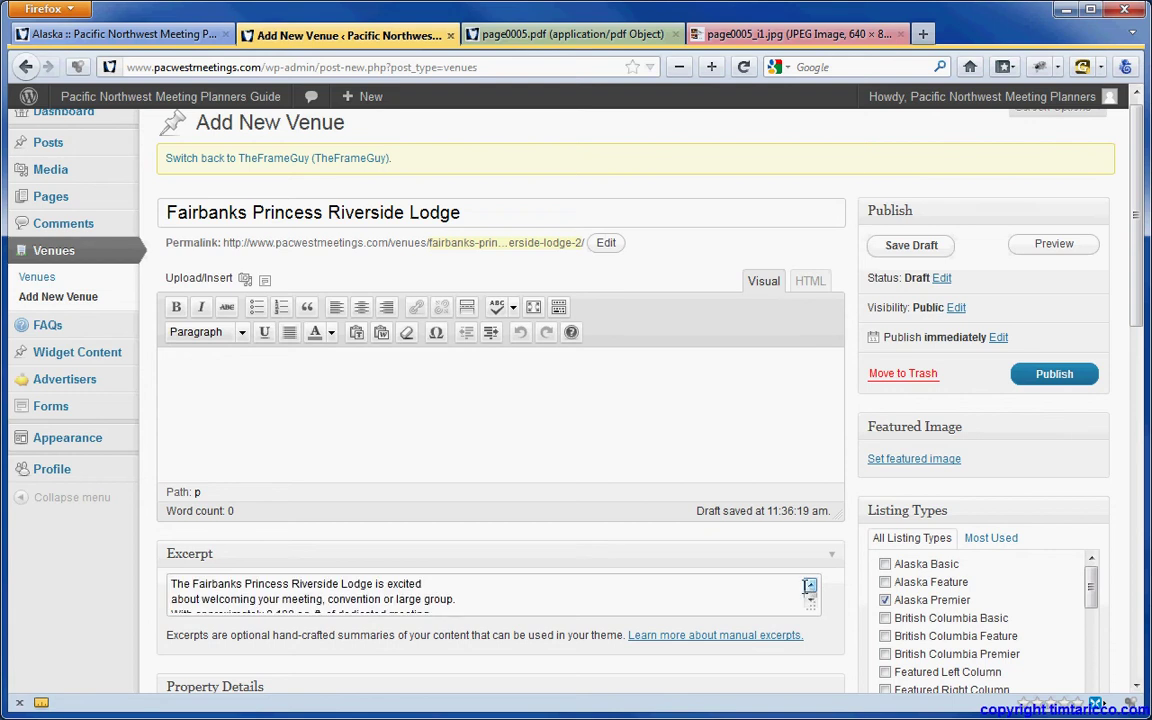
{"action": "left_click", "coordinate": [458, 582]}
{"action": "key", "text": "Delete"}
{"action": "key", "text": "End"}
{"action": "key", "text": "Delete"}
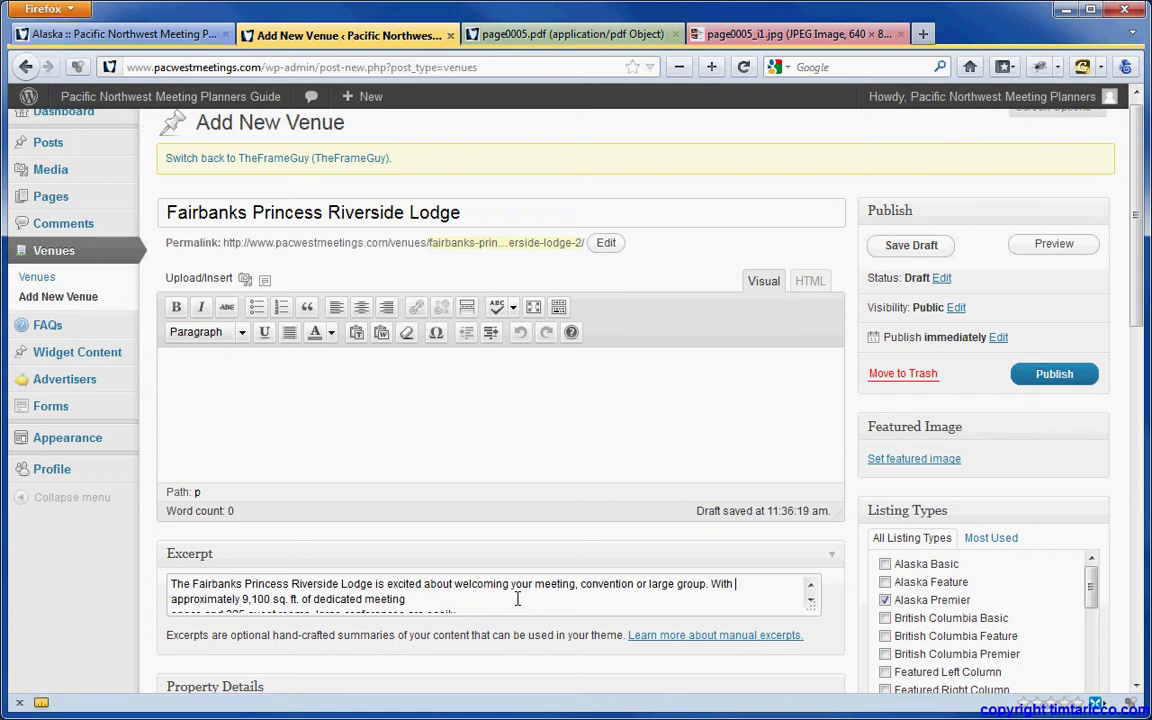
{"action": "key", "text": "End"}
{"action": "key", "text": "Delete"}
{"action": "key", "text": "Down"}
{"action": "key", "text": "End"}
{"action": "key", "text": "Delete"}
{"action": "key", "text": "End"}
{"action": "key", "text": "Delete"}
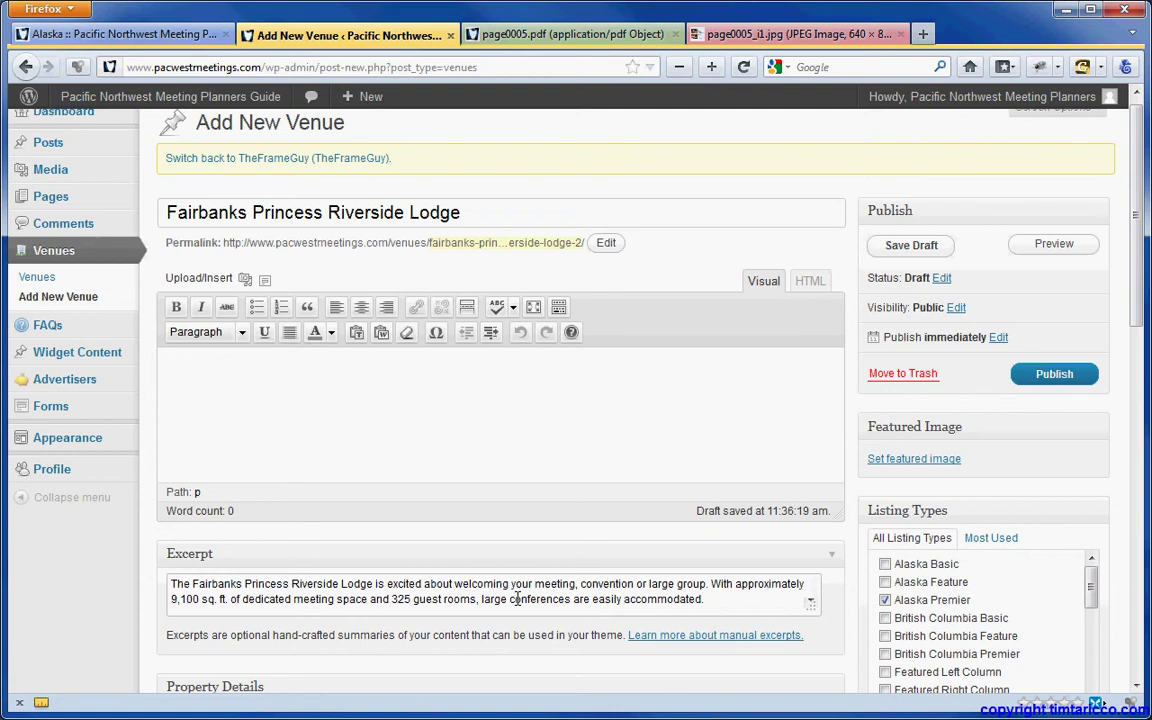
{"action": "key", "text": "End"}
- Copy the lodge's full description and feature list, through "Guest Laundry Room", from the PDF page into a blank Notepad document
{"action": "left_click", "coordinate": [575, 35]}
{"action": "left_click", "coordinate": [755, 400]}
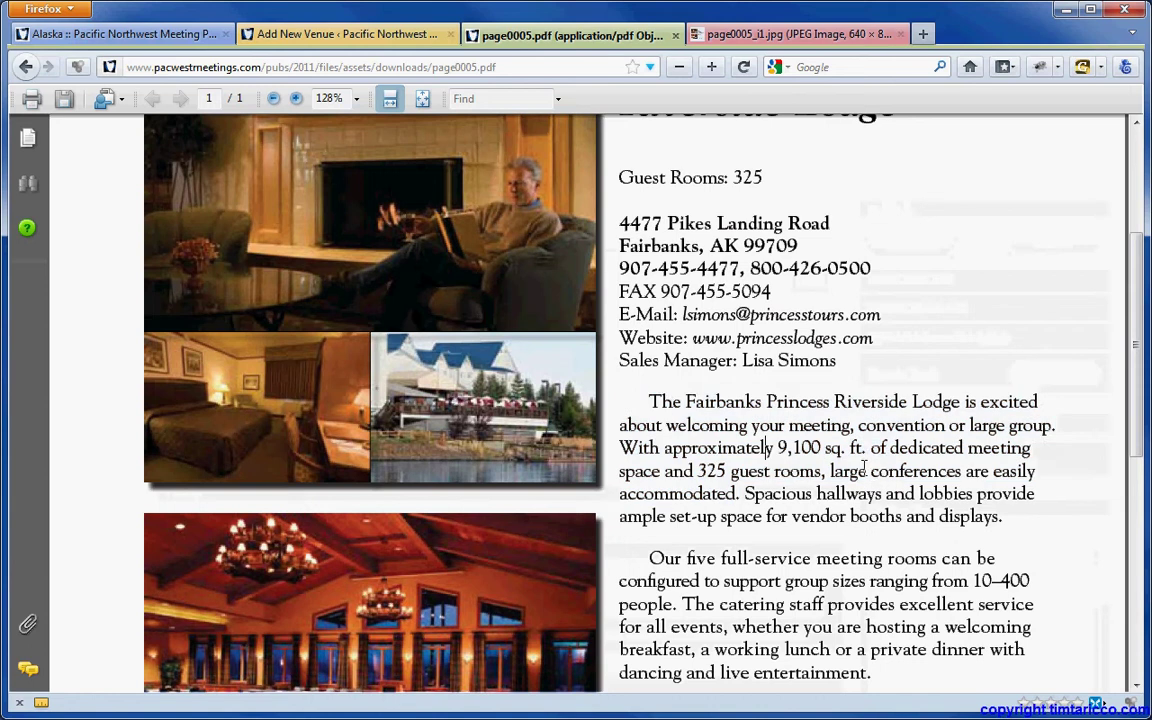
{"action": "scroll", "coordinate": [860, 460], "scroll_direction": "down", "scroll_amount": 7}
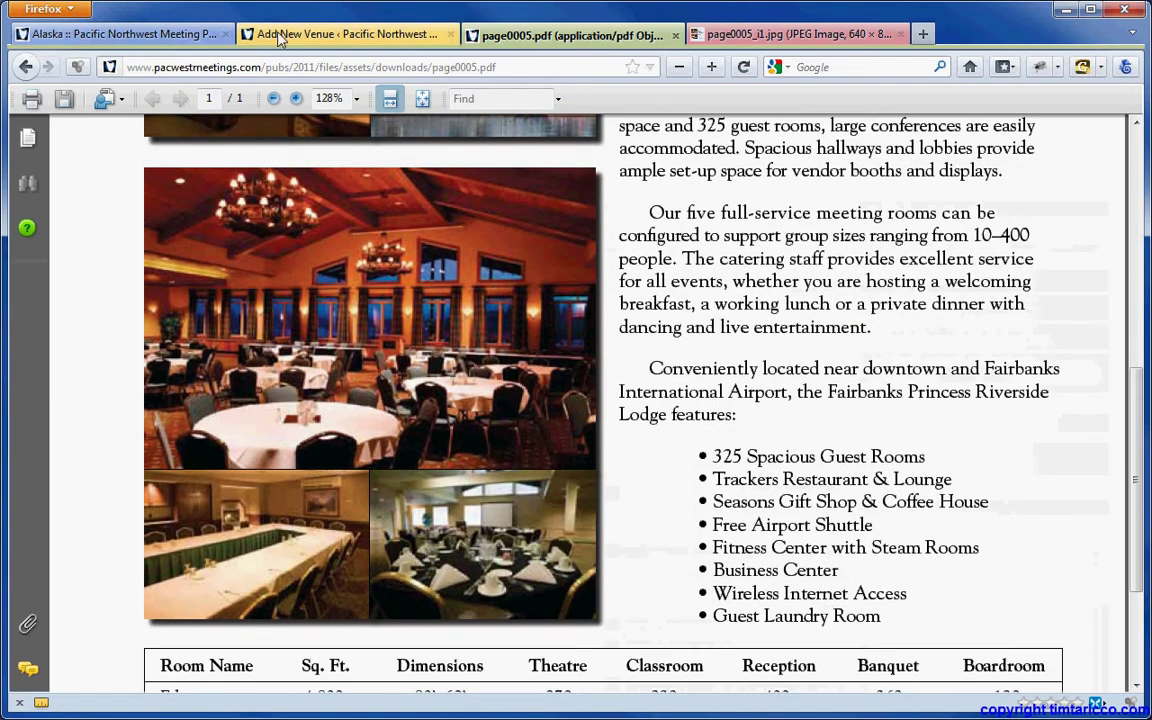
{"action": "left_click", "coordinate": [320, 34]}
{"action": "left_click", "coordinate": [252, 379]}
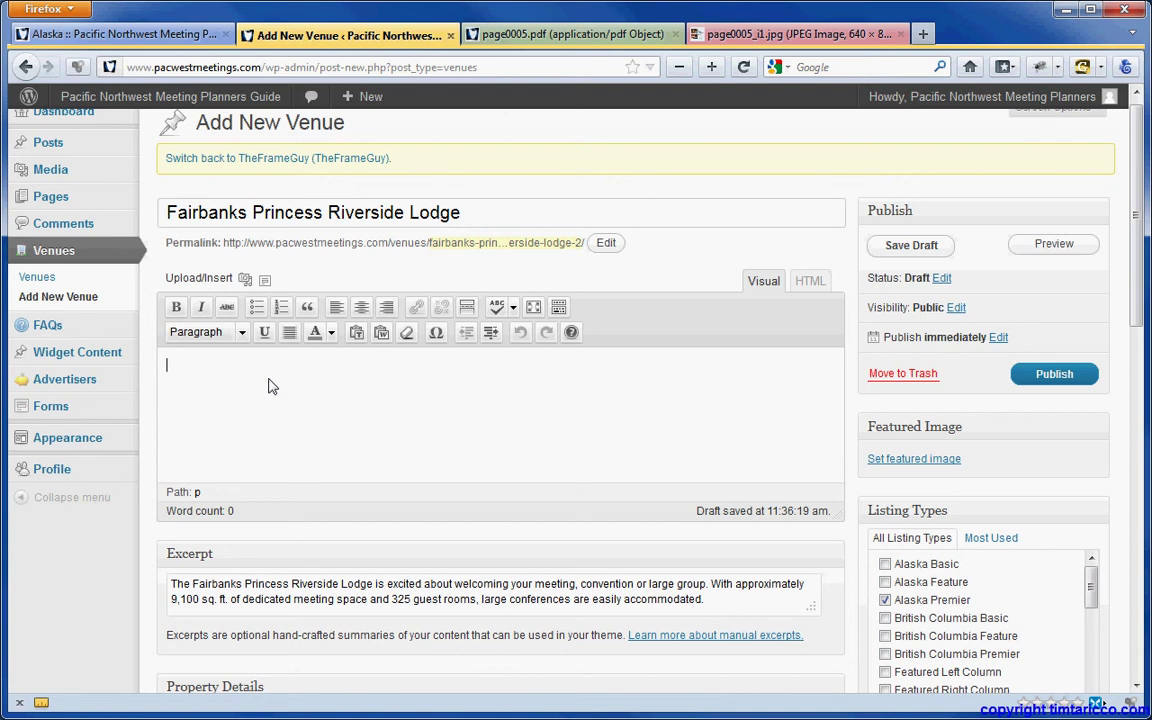
{"action": "left_click", "coordinate": [620, 38]}
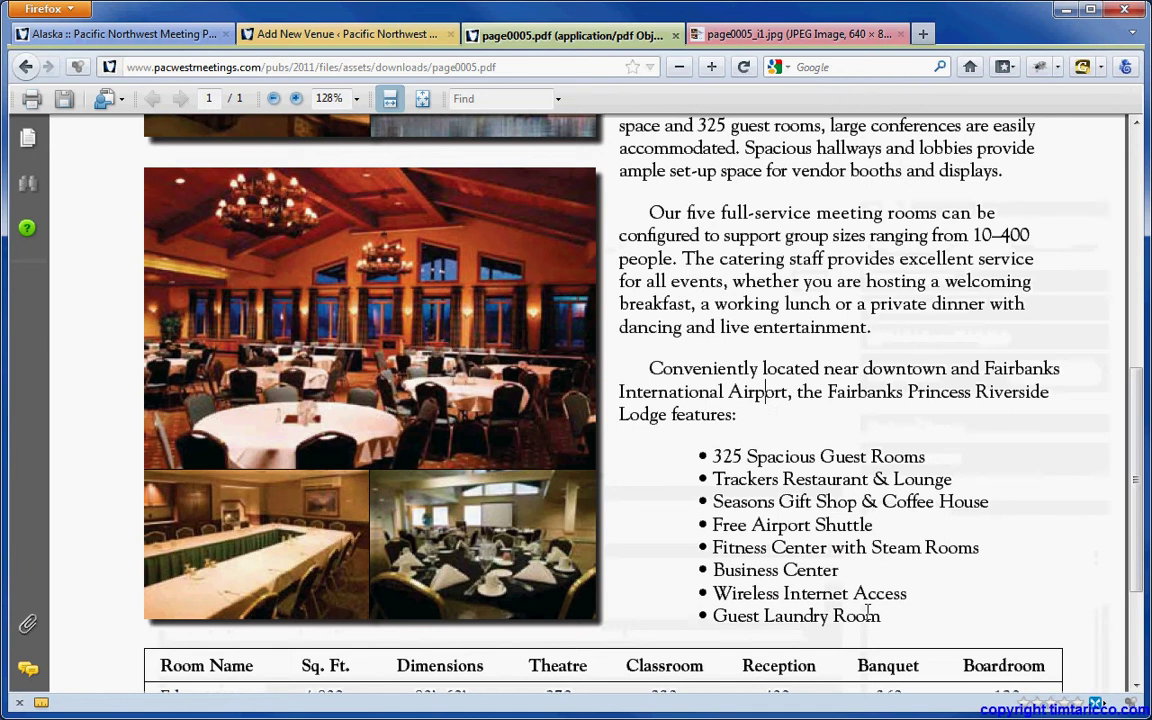
{"action": "left_click_drag", "start_coordinate": [878, 615], "coordinate": [645, 172]}
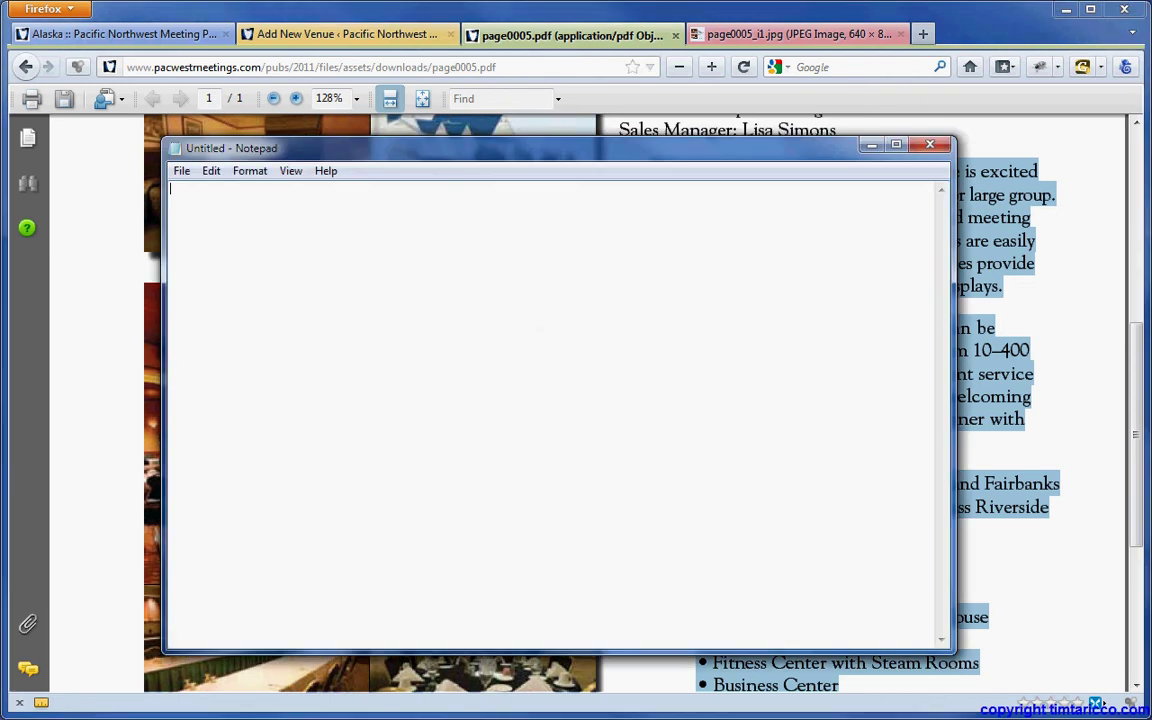
{"action": "key", "text": "ctrl+v"}
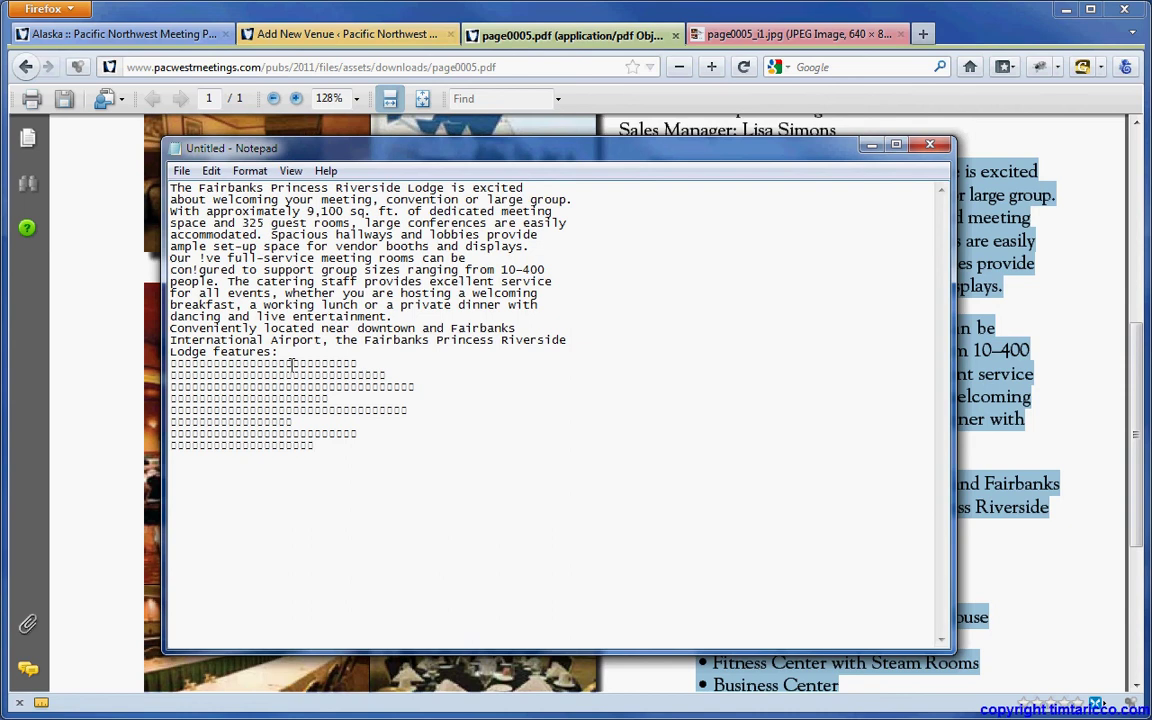
- Replace the garbled feature lines in Notepad with the PDF's eight features, and rejoin the description's broken lines
{"action": "left_click_drag", "start_coordinate": [171, 364], "coordinate": [330, 446]}
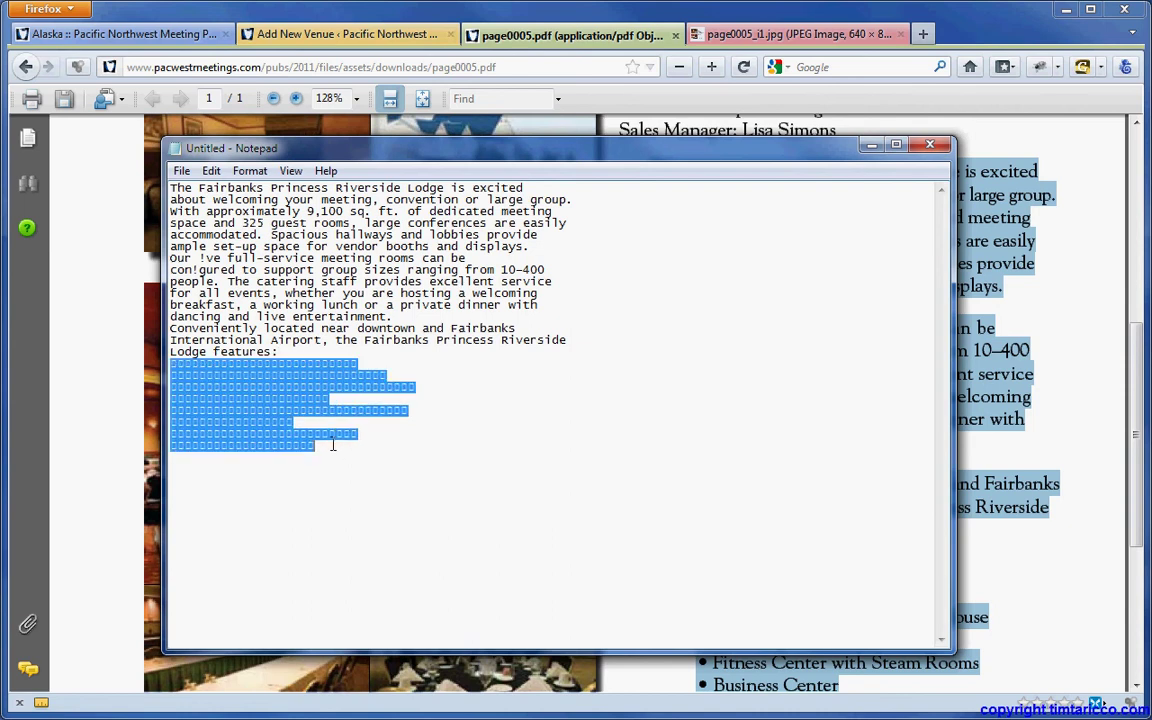
{"action": "key", "text": "Delete"}
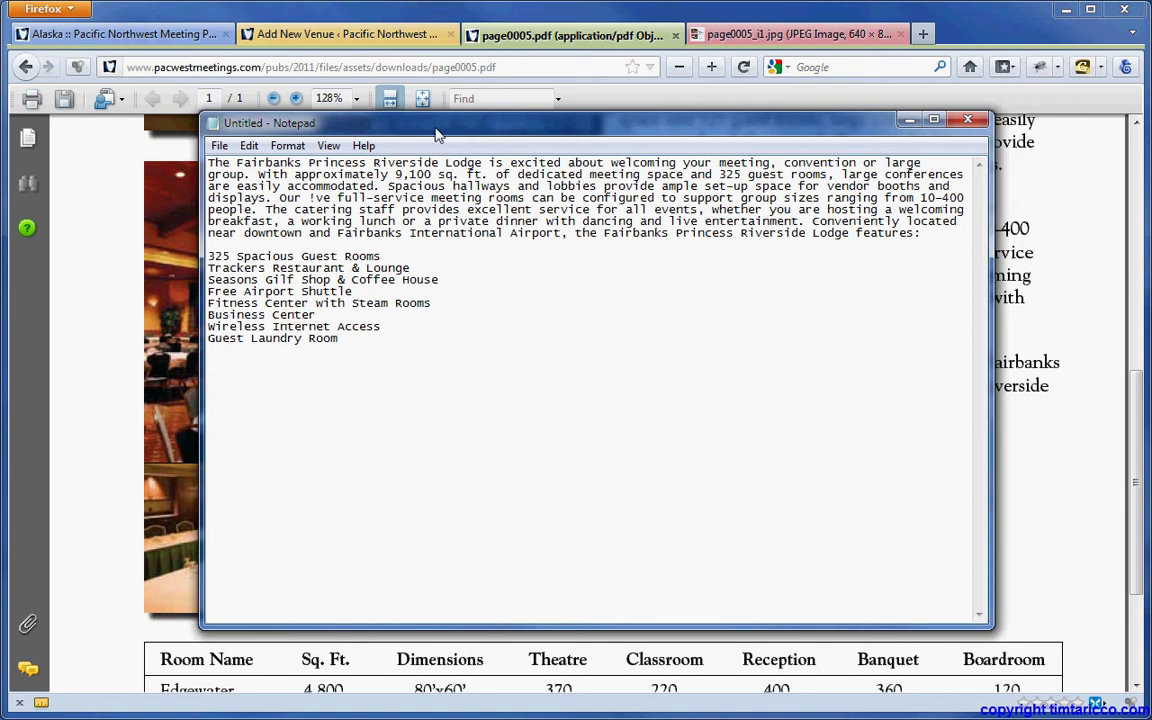
{"action": "left_click_drag", "start_coordinate": [436, 135], "coordinate": [499, 266]}
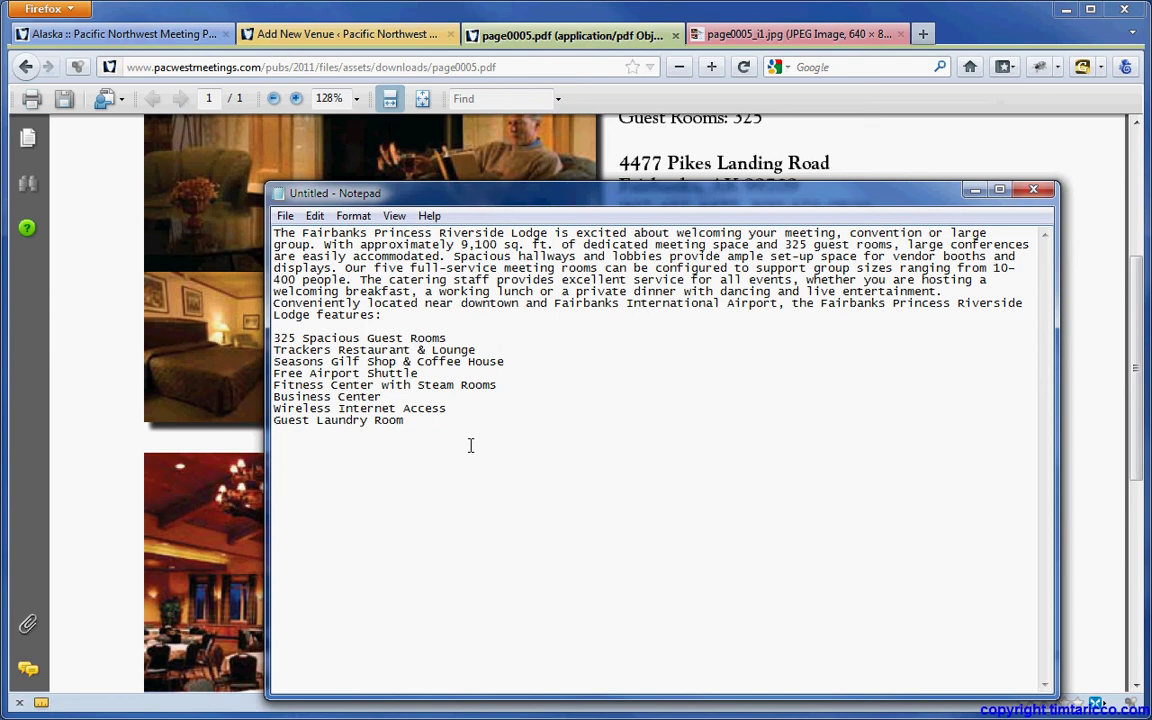
- Copy the cleaned description and feature list from Notepad into the venue's main content editor in Firefox
{"action": "left_click_drag", "start_coordinate": [447, 419], "coordinate": [272, 232]}
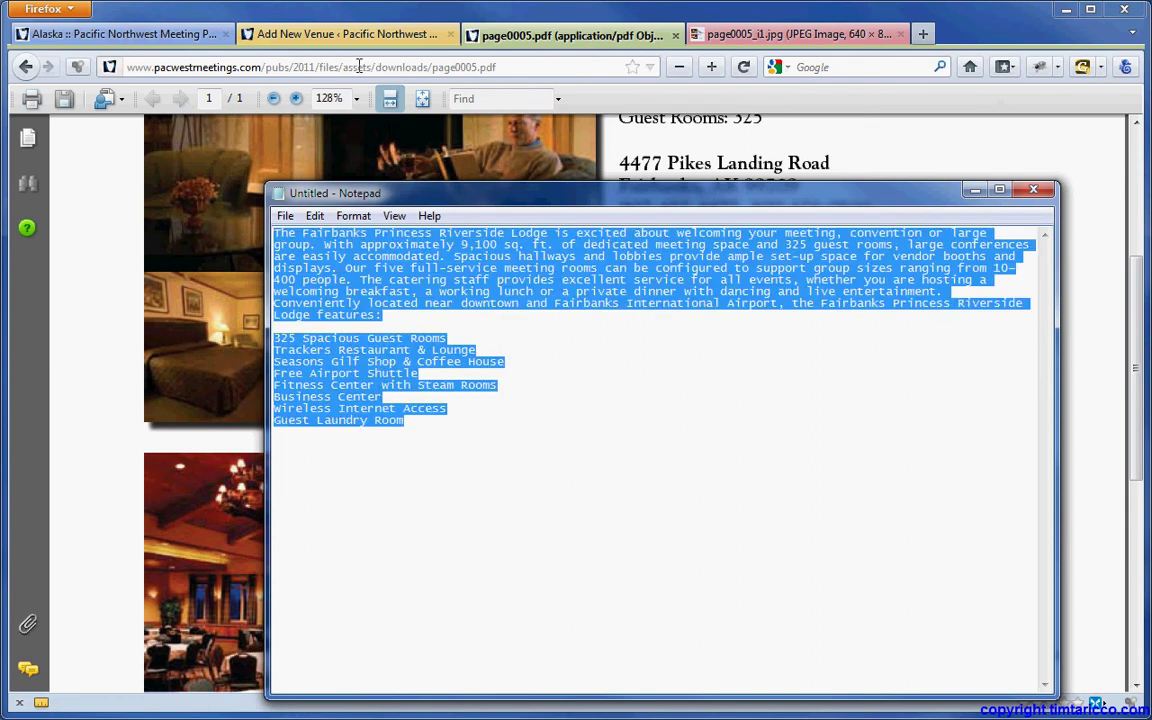
{"action": "left_click", "coordinate": [330, 34]}
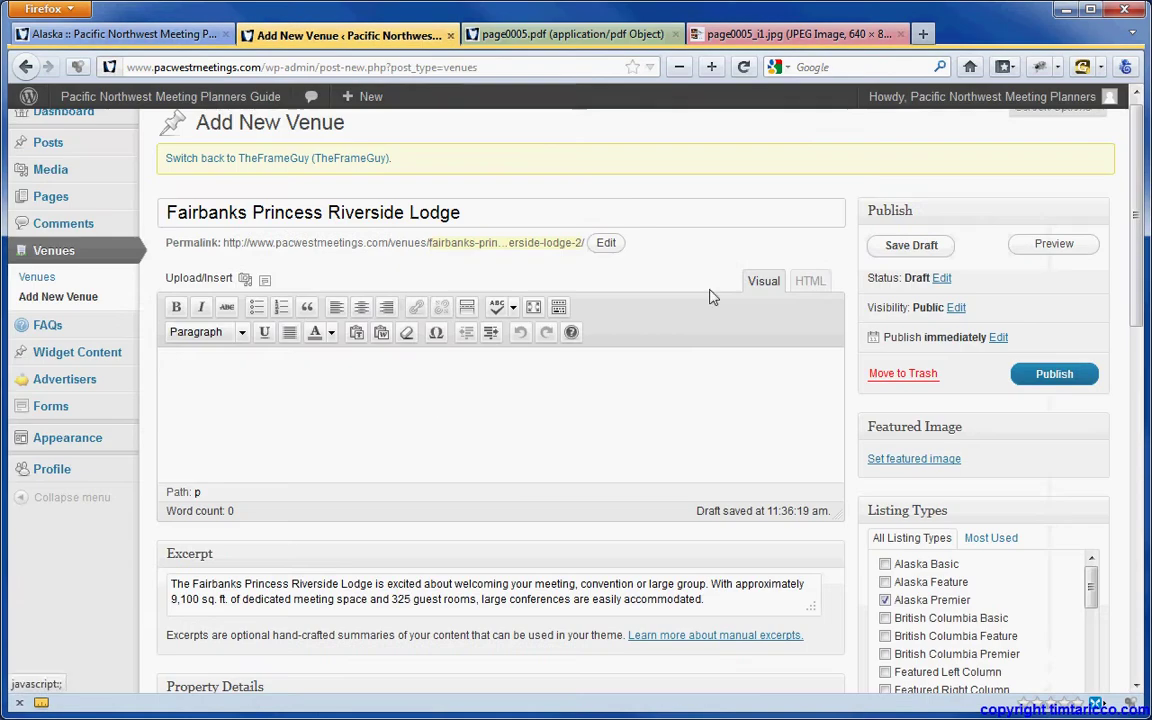
{"action": "left_click", "coordinate": [458, 404]}
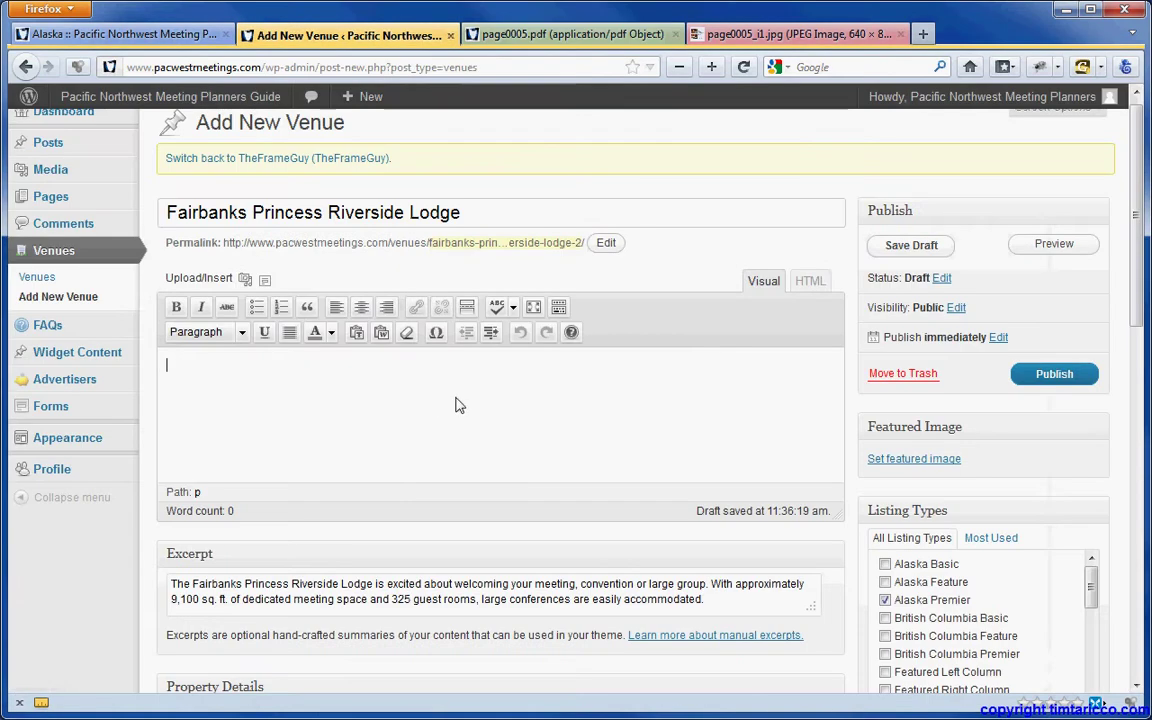
{"action": "key", "text": "ctrl+v"}
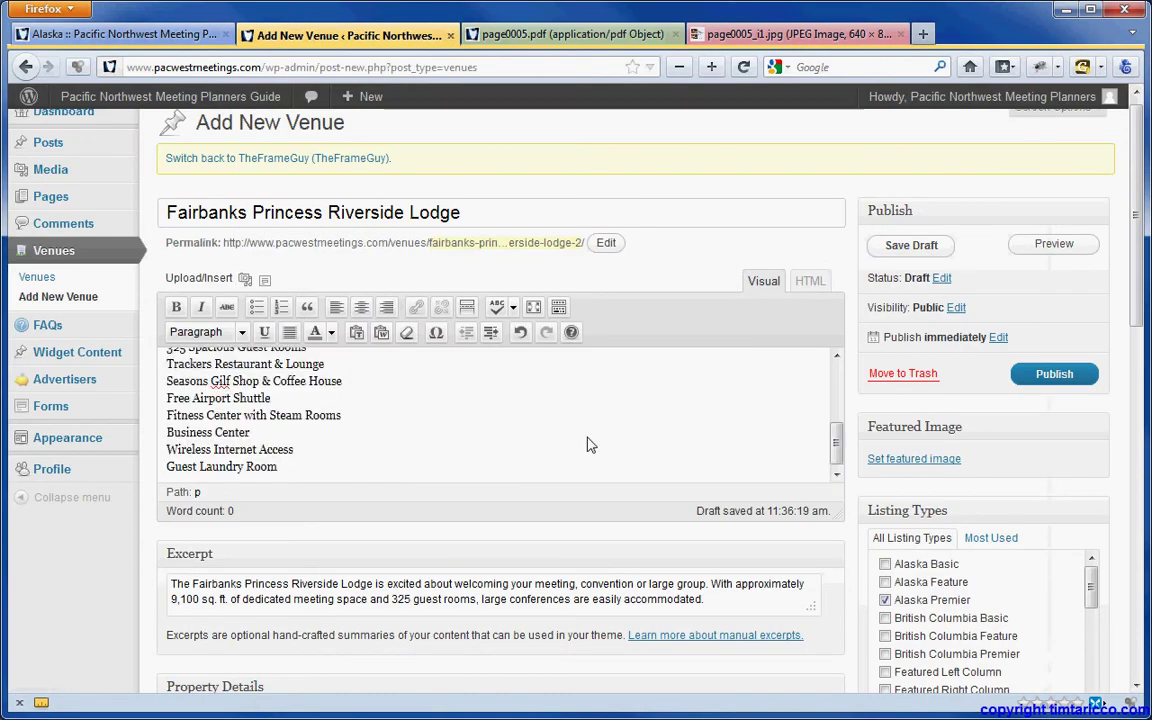
{"action": "scroll", "coordinate": [588, 445], "scroll_direction": "up", "scroll_amount": 5}
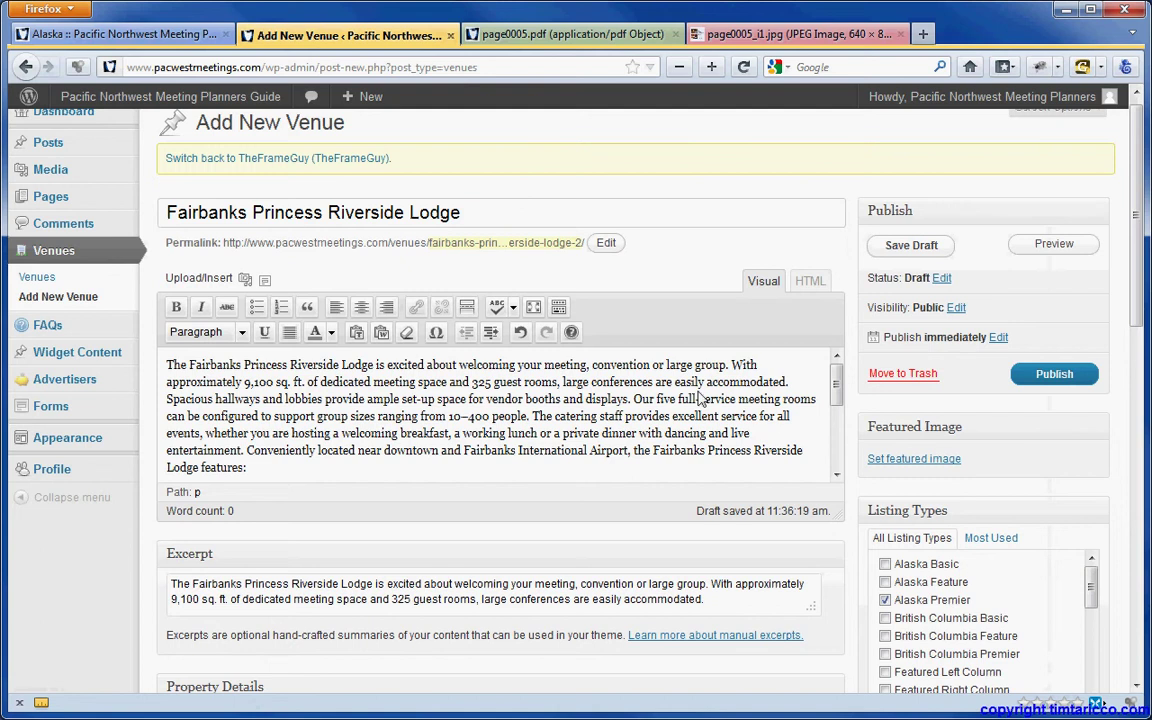
- Split the venue description into paragraphs matching the PDF, with breaks before "Our five full-service" and "Conveniently located"
{"action": "left_click", "coordinate": [570, 35]}
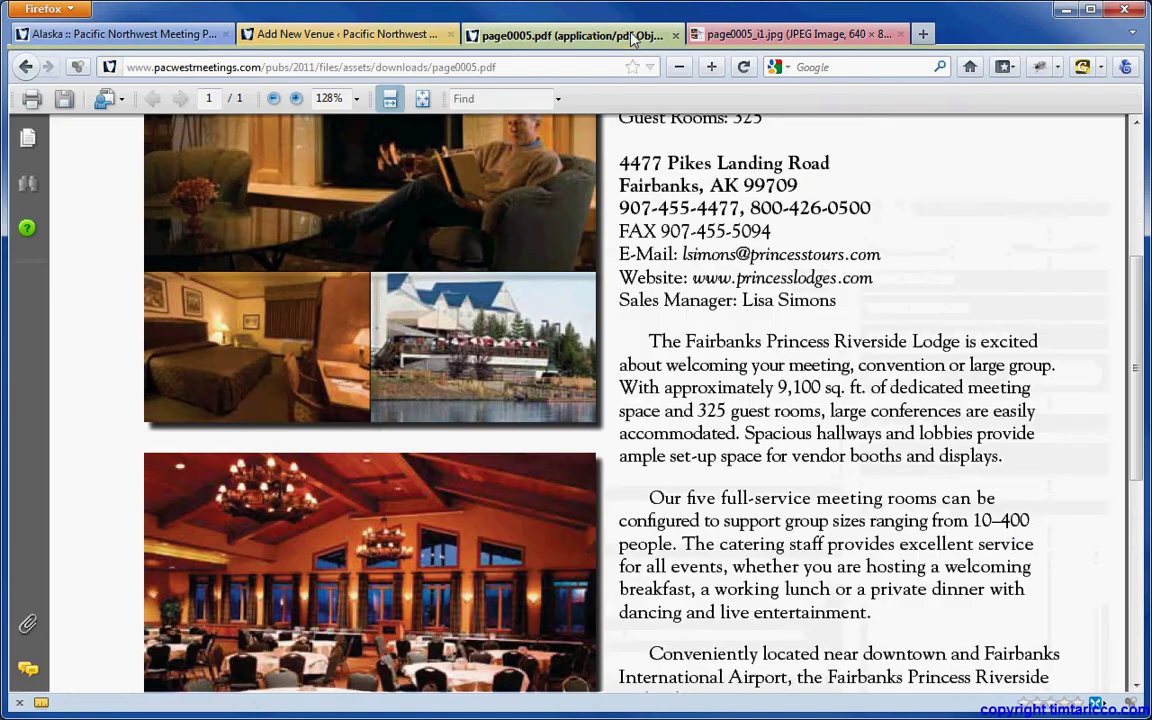
{"action": "scroll", "coordinate": [920, 464], "scroll_direction": "down", "scroll_amount": 1}
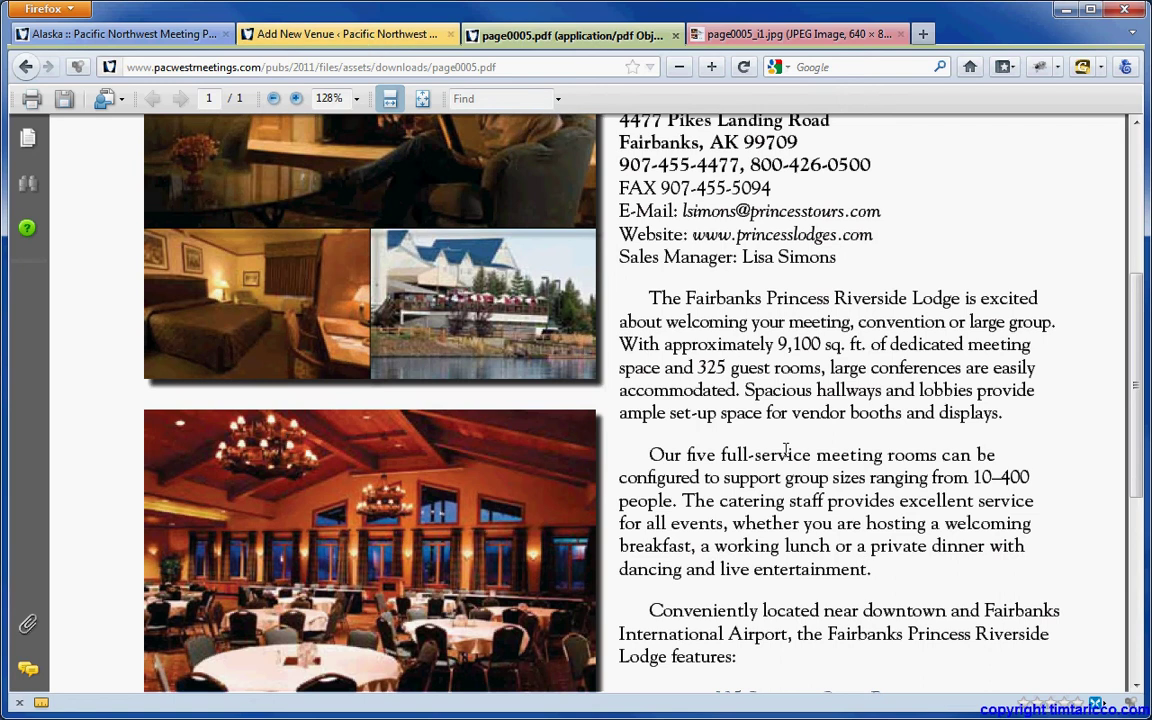
{"action": "left_click", "coordinate": [336, 38]}
{"action": "left_click", "coordinate": [631, 398]}
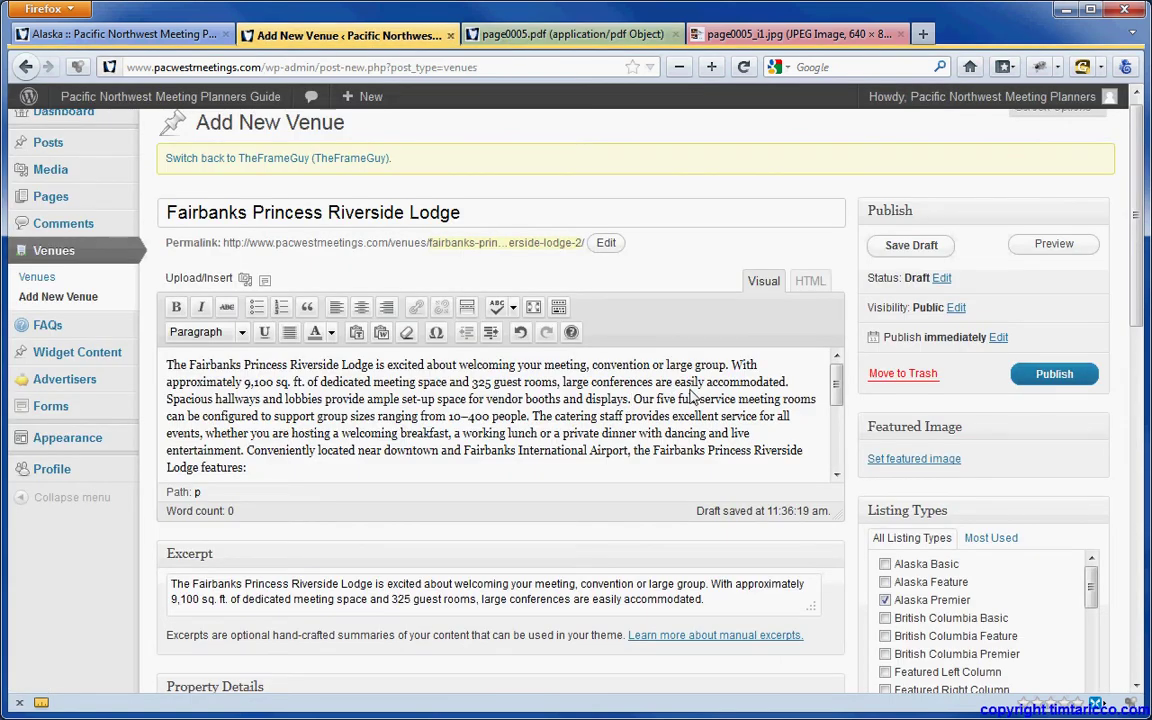
{"action": "key", "text": "Return"}
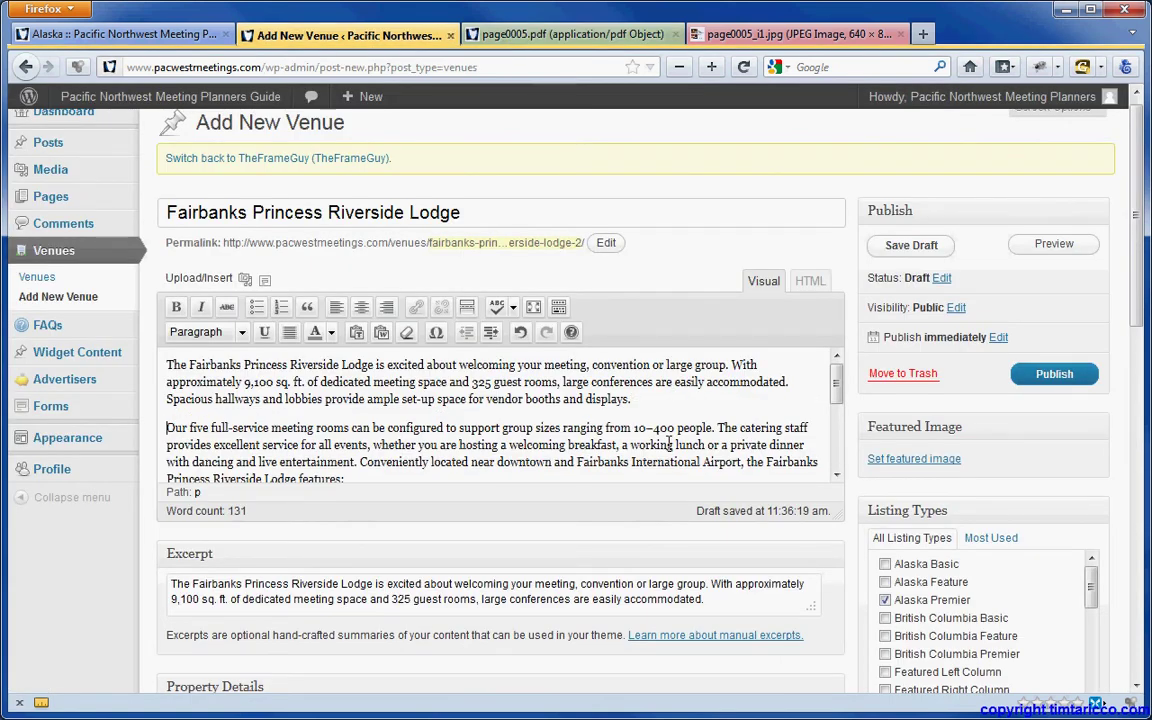
{"action": "left_click", "coordinate": [359, 462]}
{"action": "key", "text": "Return"}
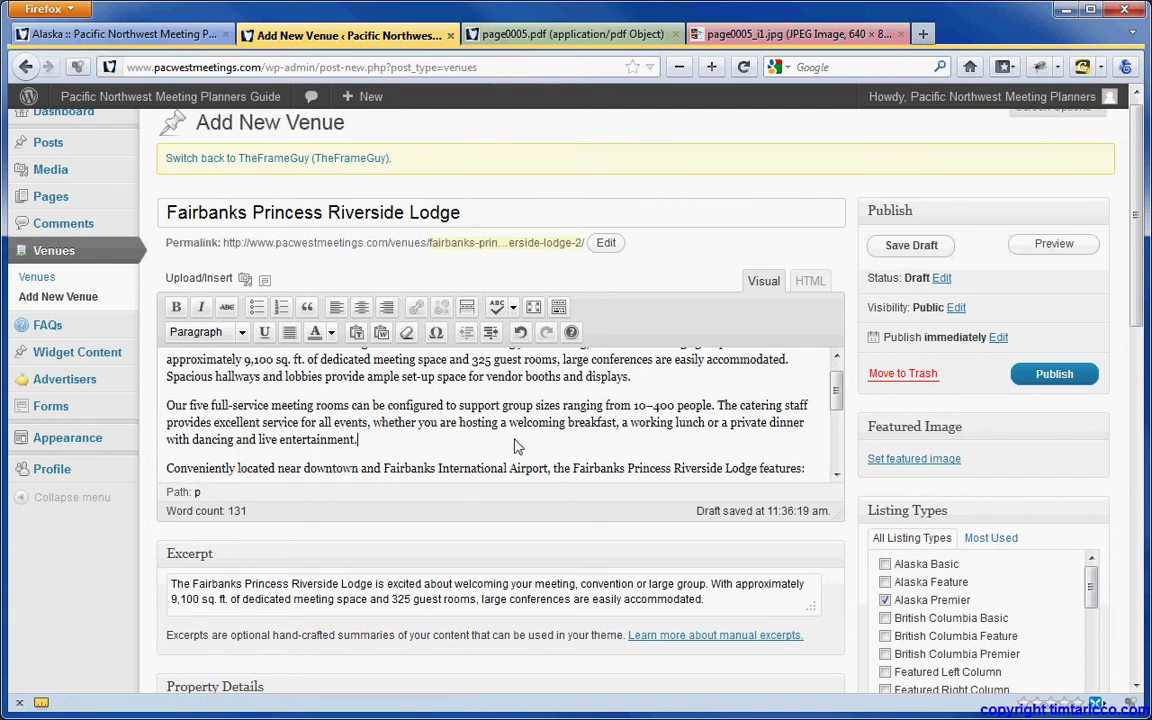
- Replace the blank line after "Lodge features:" with a paragraph break before the feature list
{"action": "scroll", "coordinate": [467, 402], "scroll_direction": "down", "scroll_amount": 2}
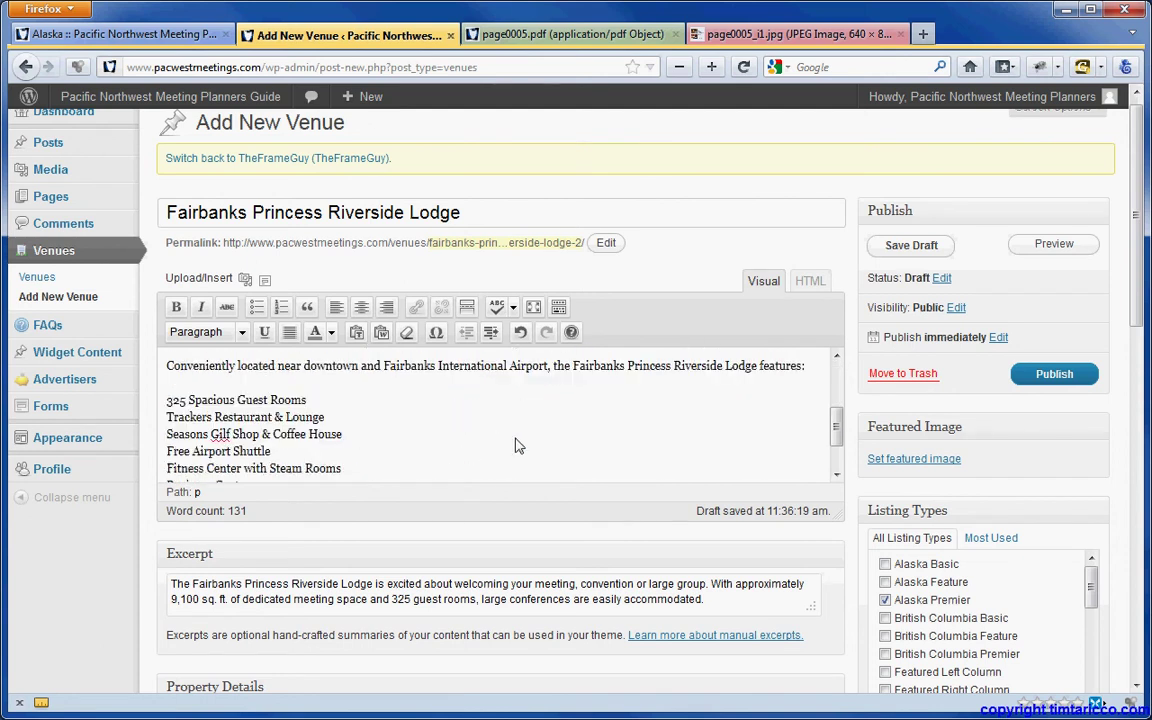
{"action": "left_click", "coordinate": [810, 367]}
{"action": "key", "text": "Delete"}
{"action": "key", "text": "Delete"}
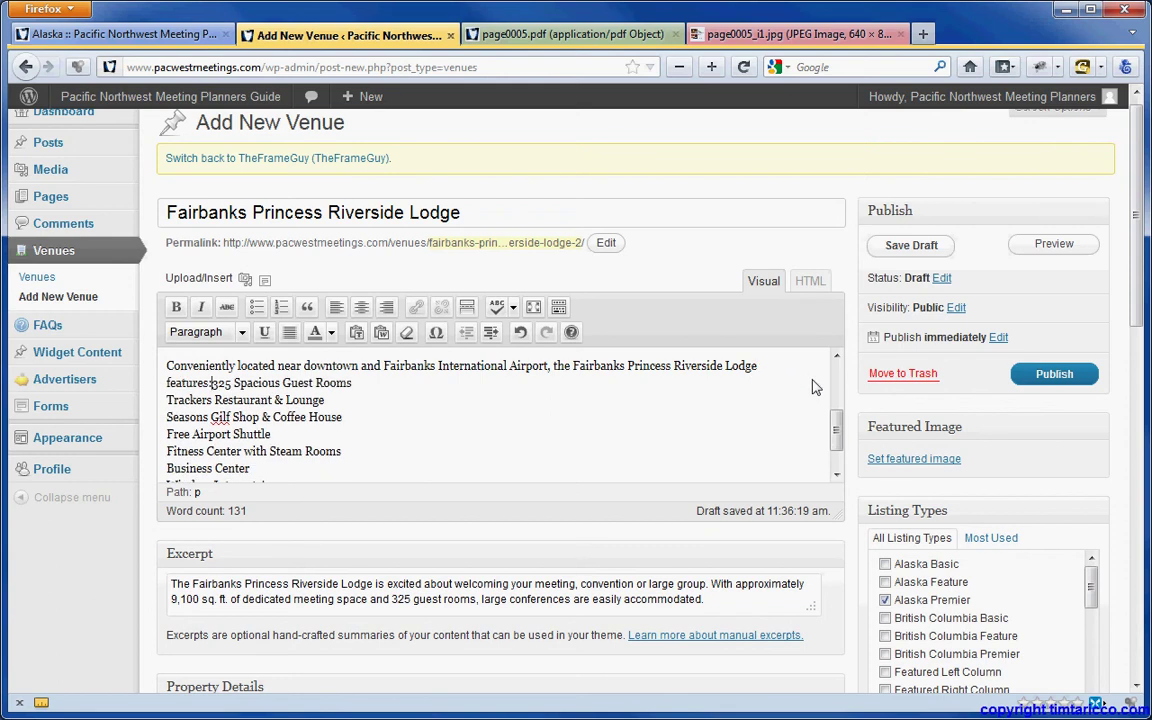
{"action": "key", "text": "Return"}
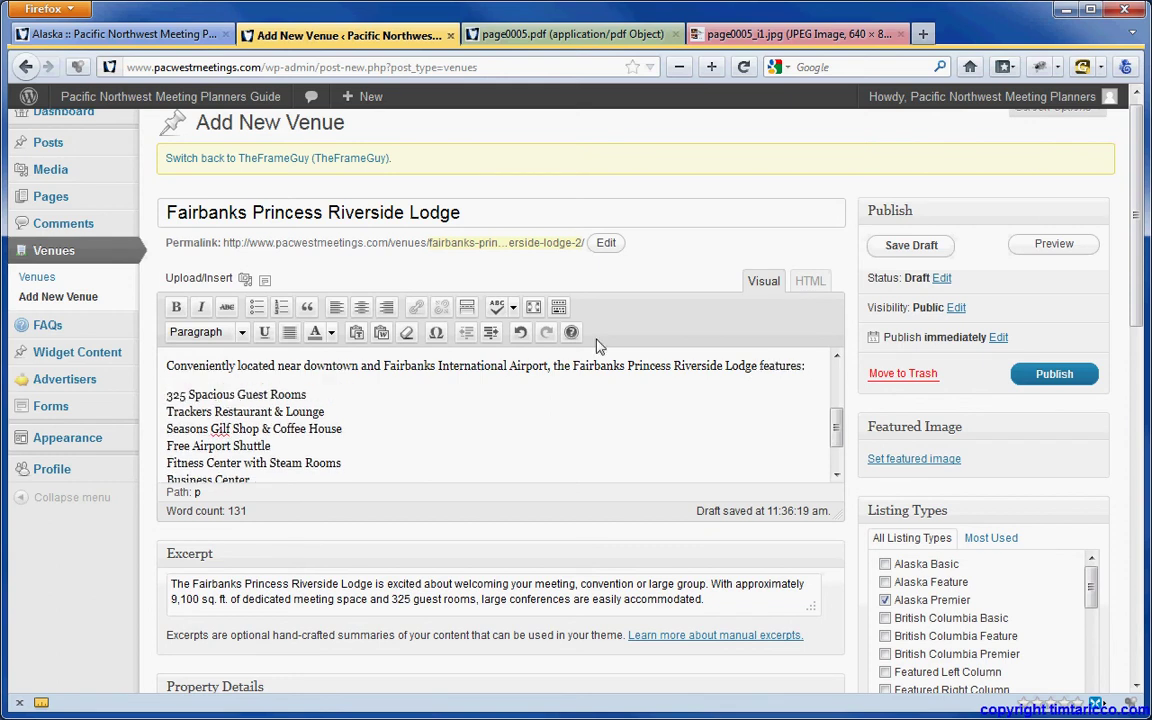
- Format the eight lodge features, from "325 Spacious Guest Rooms" to "Guest Laundry Room", as a bulleted list with one item each
{"action": "left_click", "coordinate": [257, 309]}
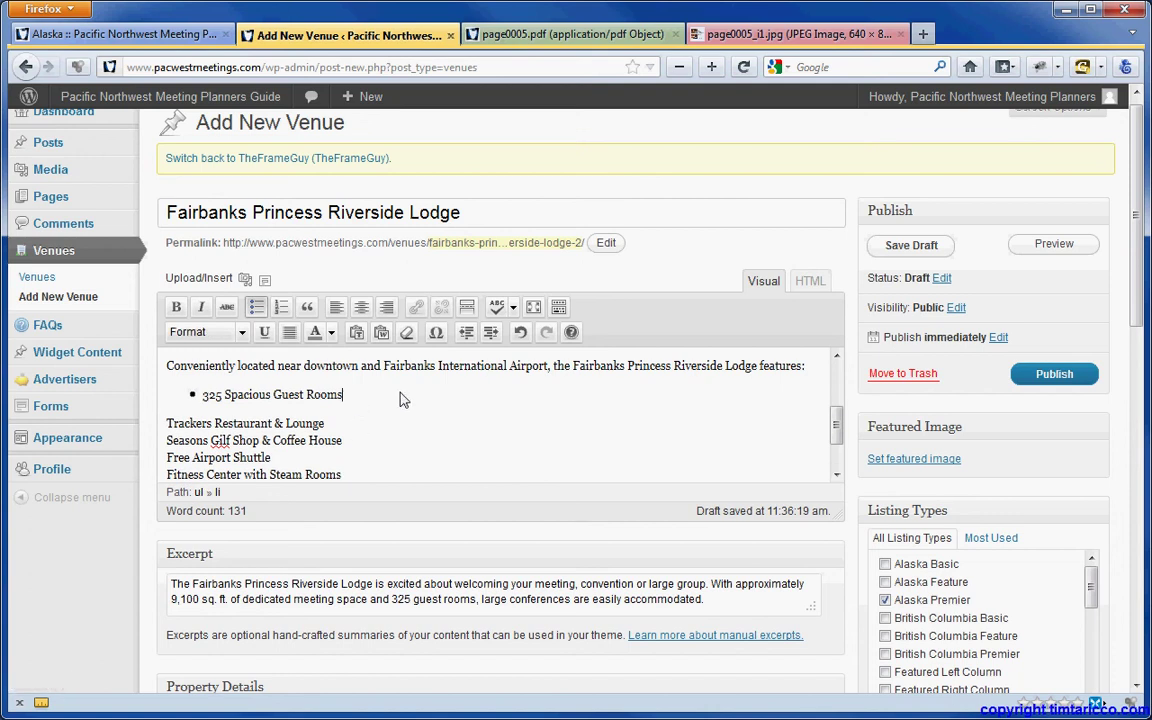
{"action": "key", "text": "Delete"}
{"action": "key", "text": "Return"}
{"action": "key", "text": "End"}
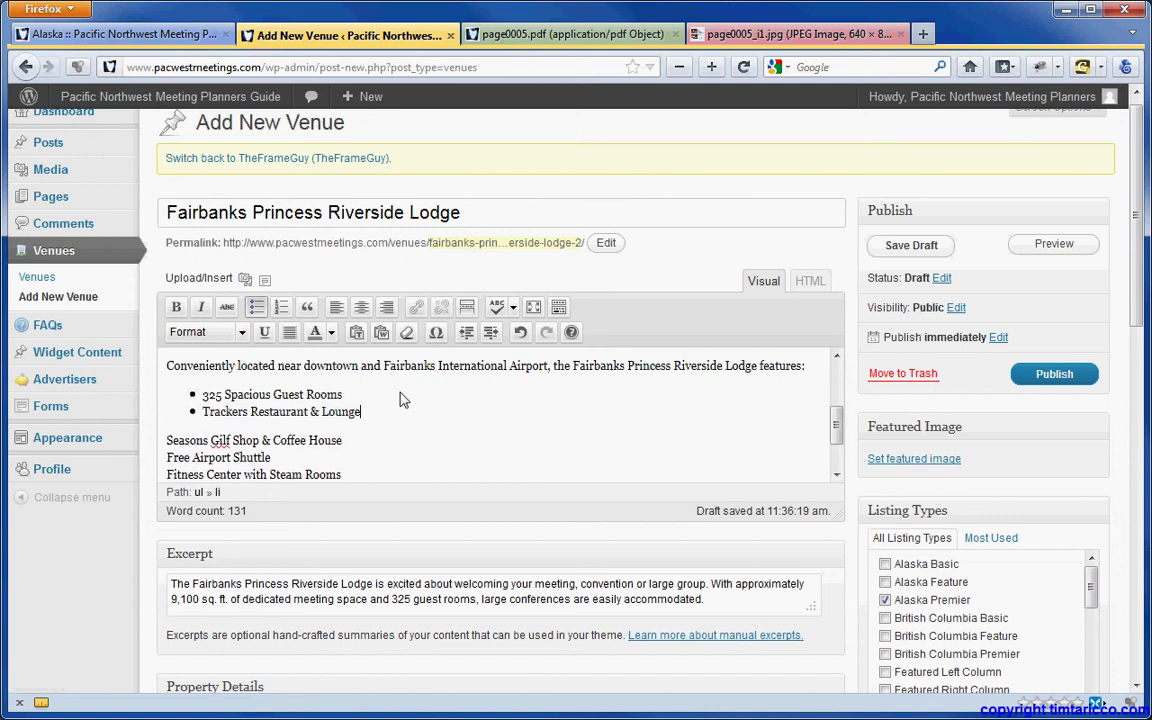
{"action": "key", "text": "Delete"}
{"action": "key", "text": "Return"}
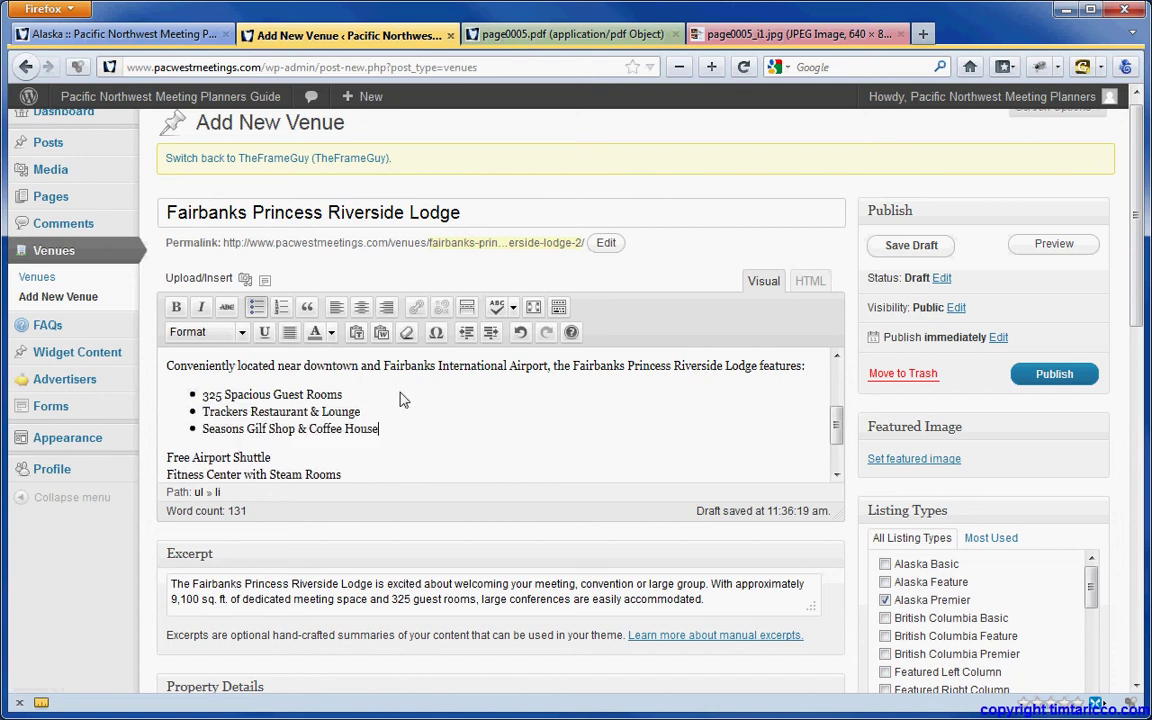
{"action": "key", "text": "End"}
{"action": "key", "text": "Delete"}
{"action": "key", "text": "Return"}
{"action": "scroll", "coordinate": [400, 400], "scroll_direction": "down", "scroll_amount": 1}
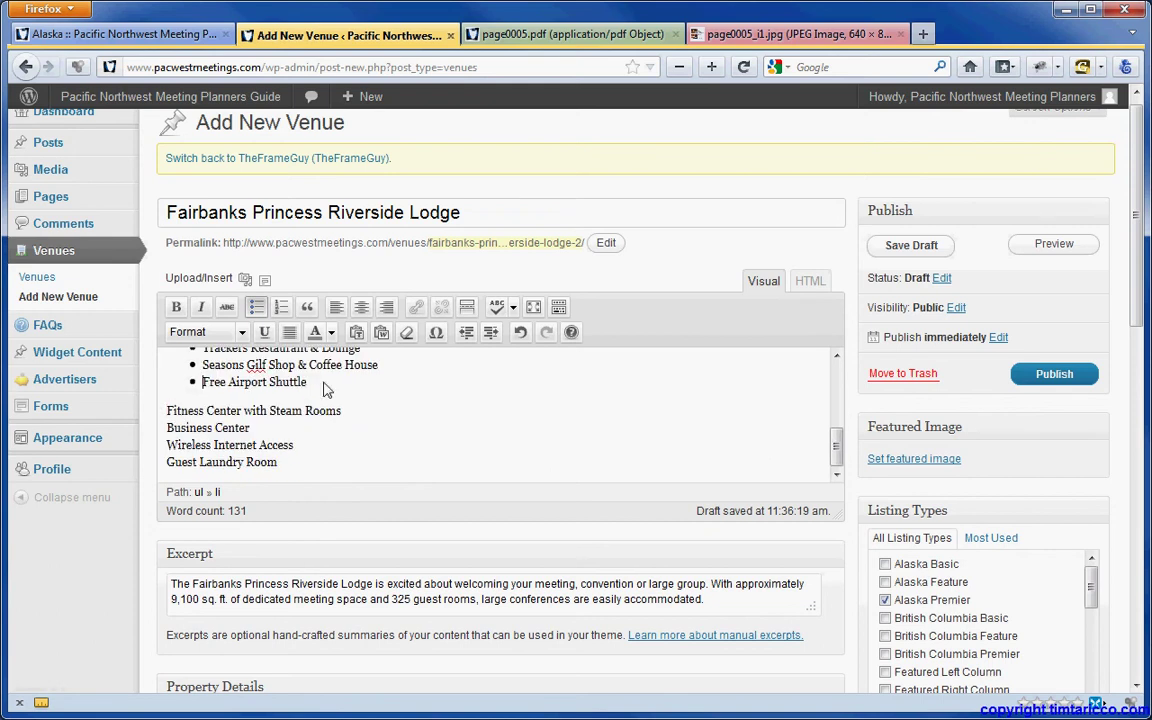
{"action": "key", "text": "End"}
{"action": "key", "text": "Delete"}
{"action": "key", "text": "Return"}
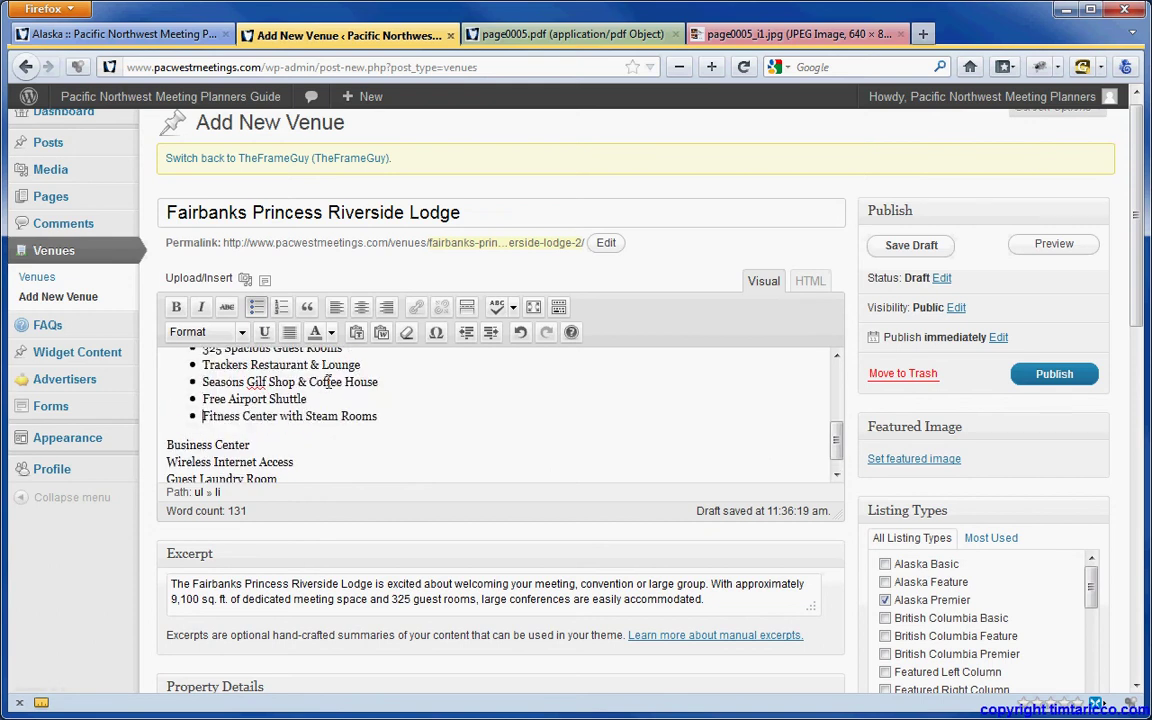
{"action": "key", "text": "End"}
{"action": "key", "text": "Delete"}
{"action": "key", "text": "Return"}
{"action": "key", "text": "End"}
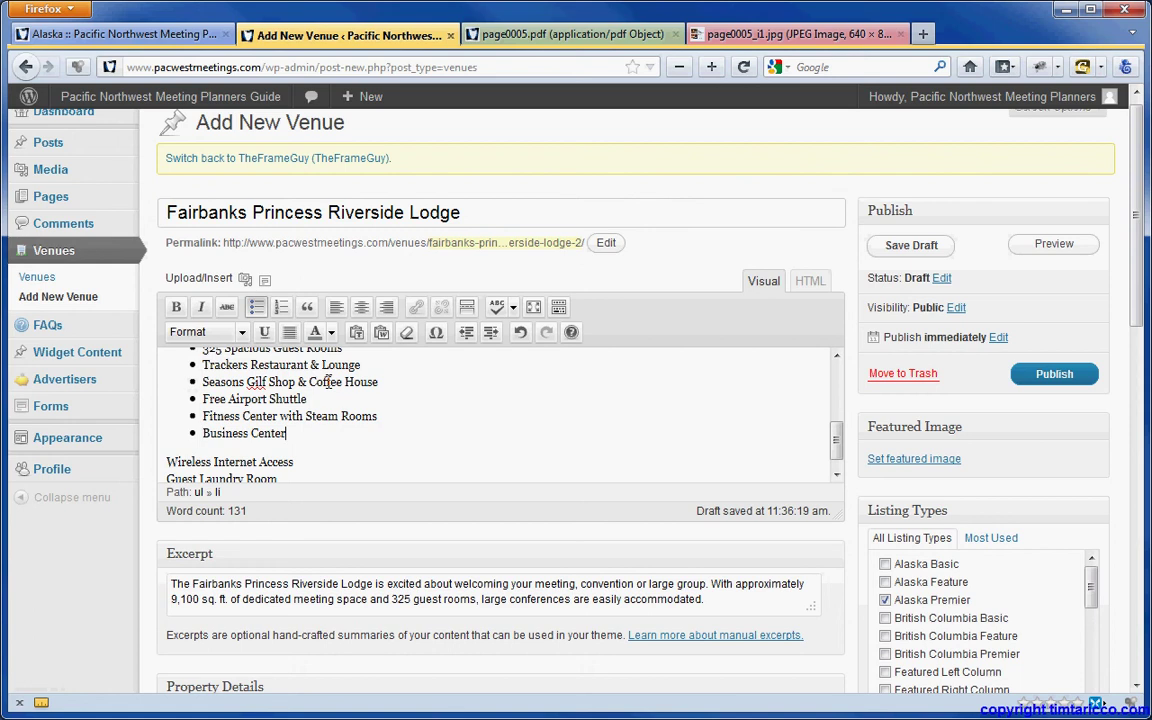
{"action": "key", "text": "Delete"}
{"action": "key", "text": "Return"}
{"action": "key", "text": "End"}
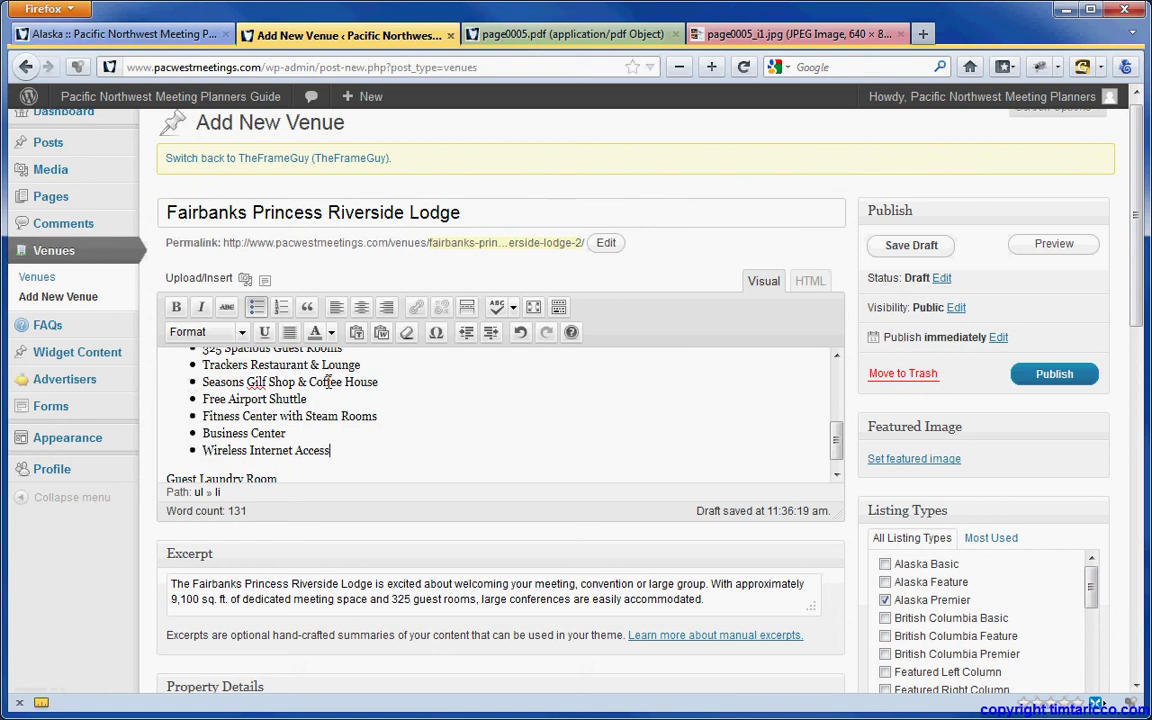
{"action": "key", "text": "Delete"}
{"action": "key", "text": "Return"}
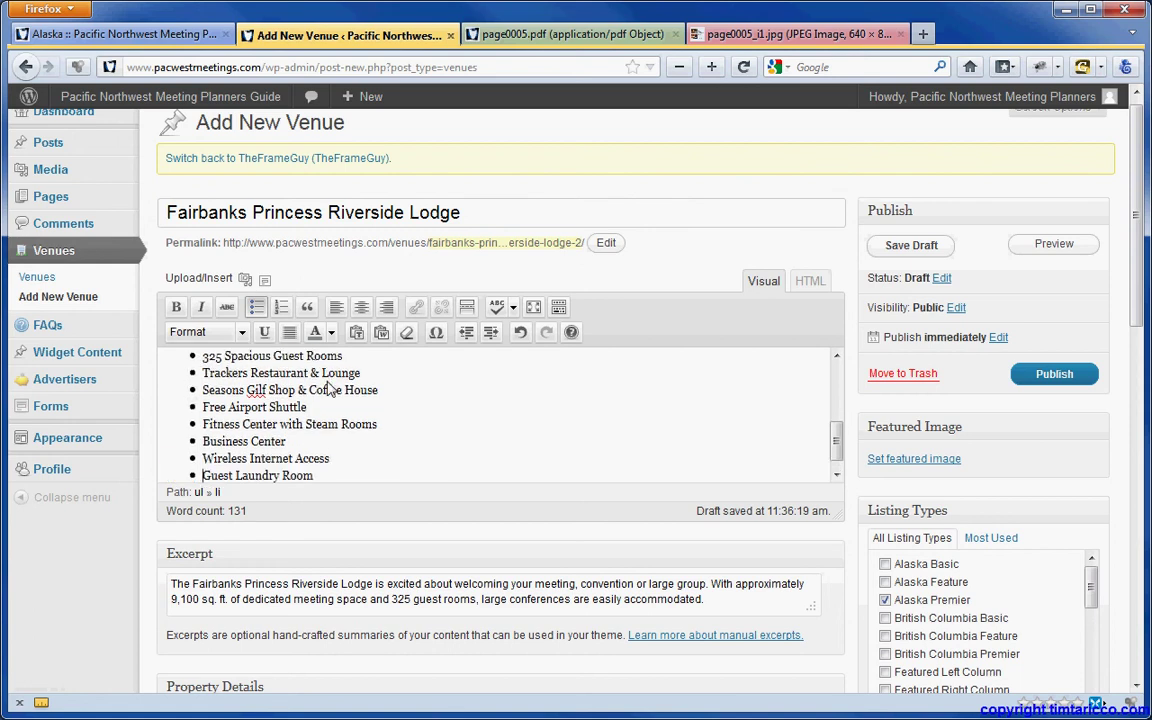
- Review the formatted venue description against the lodge's PDF guide page
{"action": "left_click", "coordinate": [384, 446]}
{"action": "left_click_drag", "start_coordinate": [838, 452], "coordinate": [839, 395]}
{"action": "left_click", "coordinate": [577, 35]}
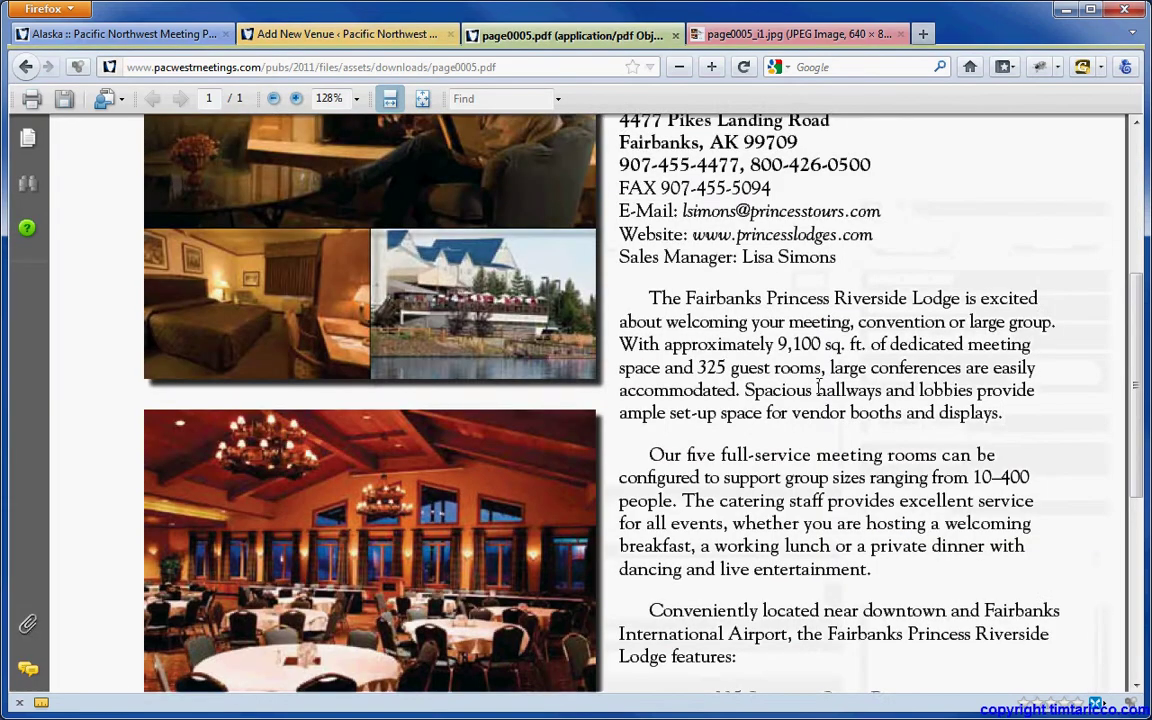
{"action": "scroll", "coordinate": [843, 393], "scroll_direction": "down", "scroll_amount": 5}
{"action": "scroll", "coordinate": [843, 393], "scroll_direction": "up", "scroll_amount": 5}
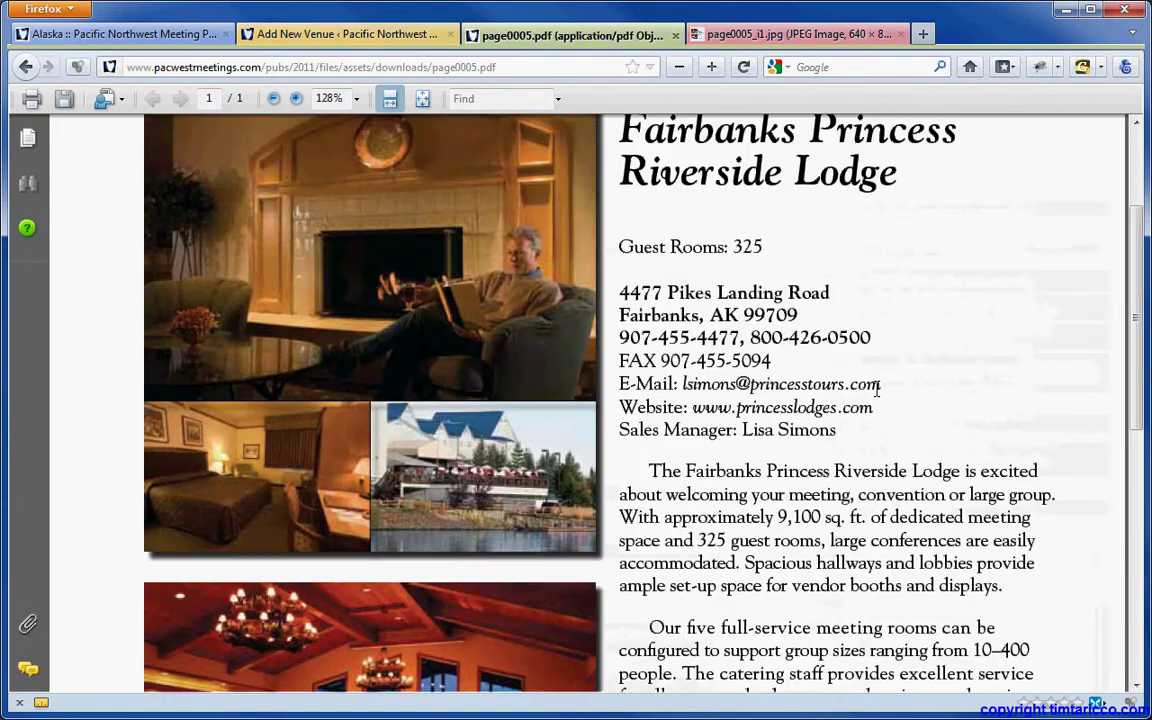
- Review the new venue's excerpt, property details and listing type from the description down to the video fields
{"action": "left_click", "coordinate": [368, 36]}
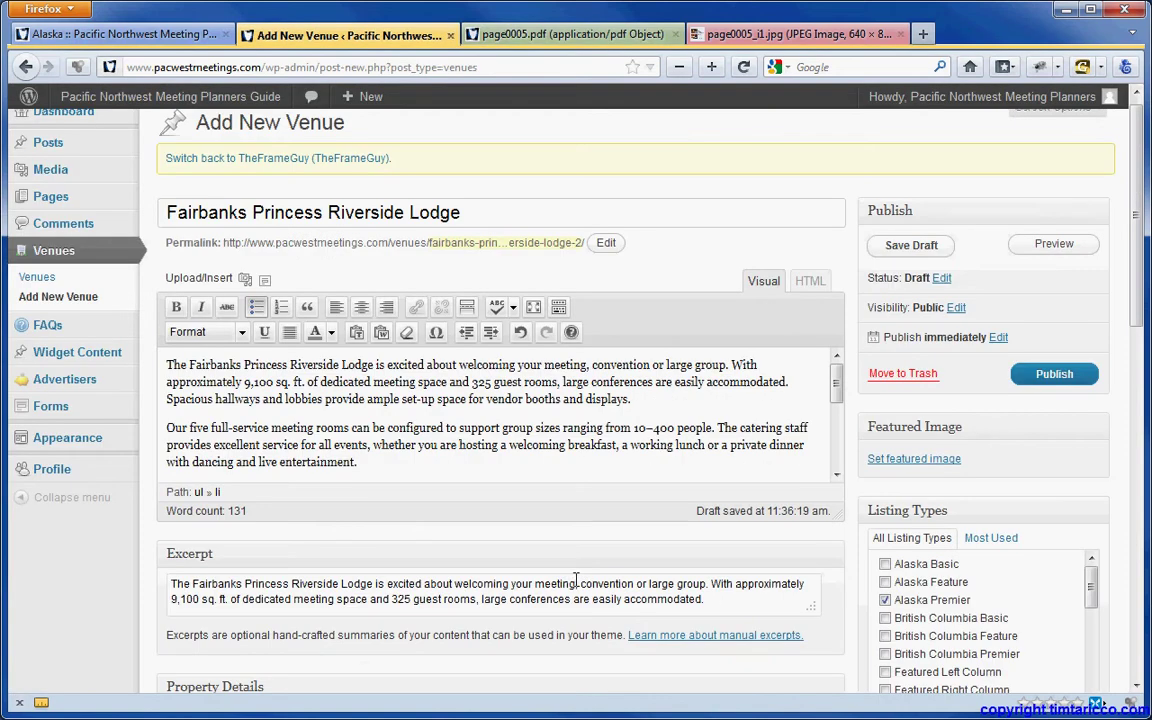
{"action": "scroll", "coordinate": [623, 574], "scroll_direction": "down", "scroll_amount": 3}
{"action": "scroll", "coordinate": [625, 575], "scroll_direction": "down", "scroll_amount": 2}
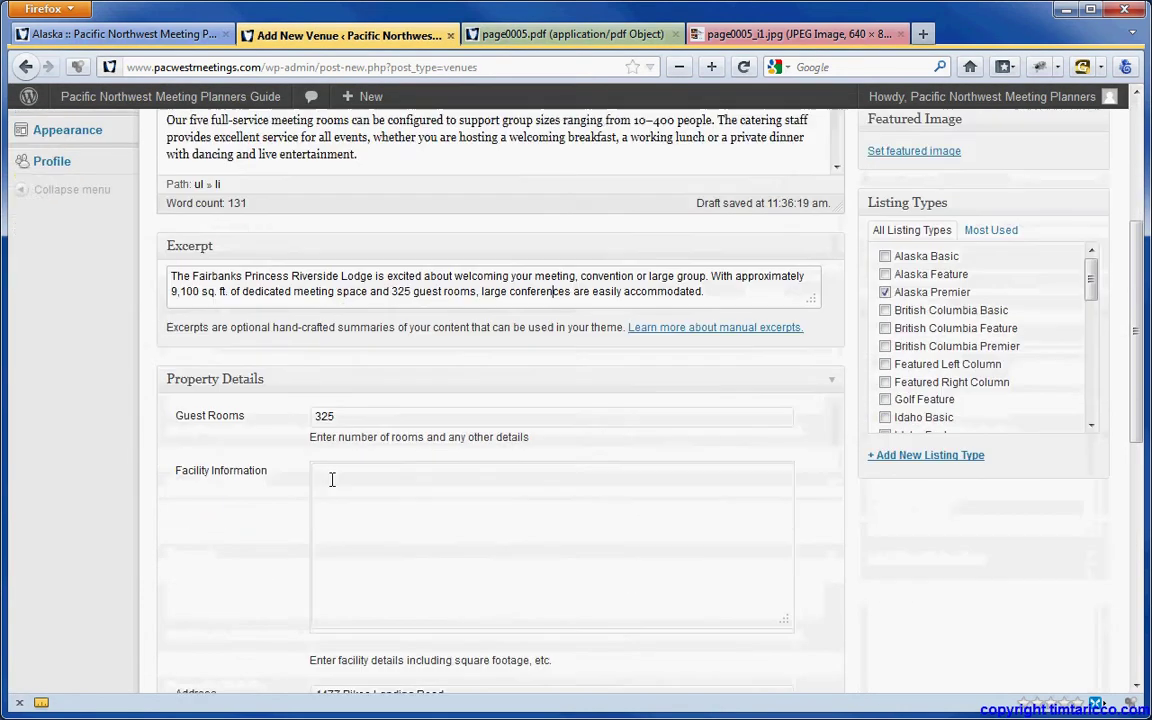
{"action": "scroll", "coordinate": [377, 447], "scroll_direction": "down", "scroll_amount": 3}
{"action": "scroll", "coordinate": [368, 518], "scroll_direction": "down", "scroll_amount": 5}
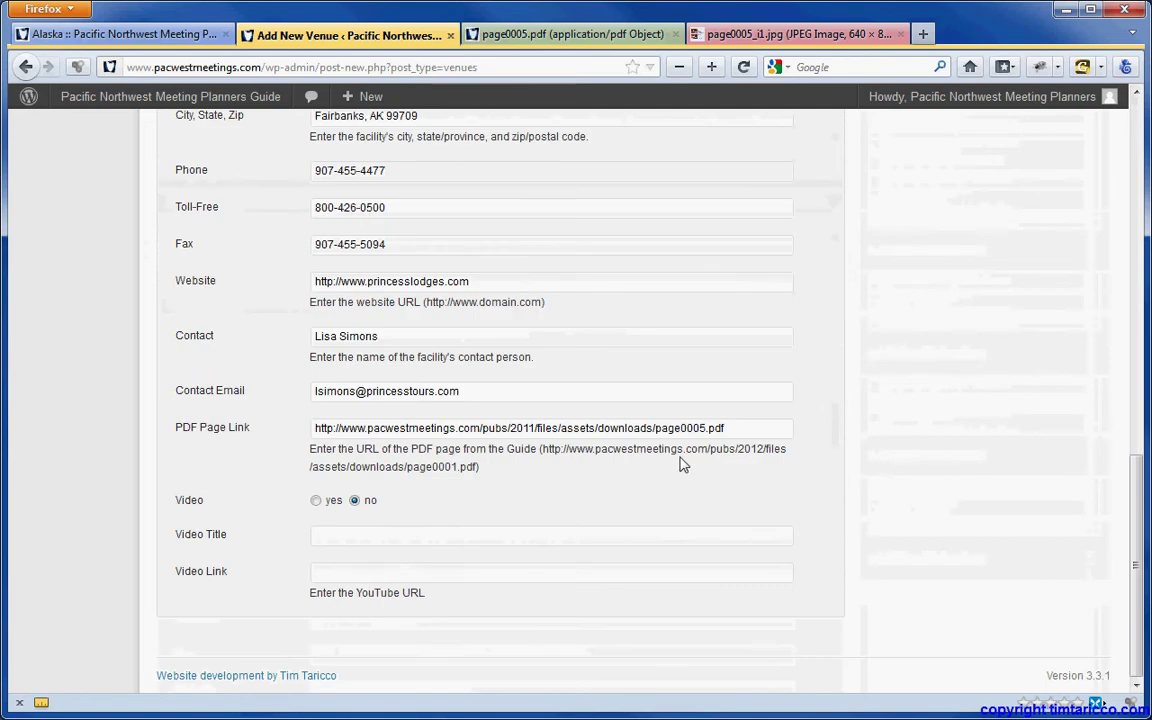
{"action": "scroll", "coordinate": [680, 463], "scroll_direction": "up", "scroll_amount": 1}
{"action": "scroll", "coordinate": [680, 463], "scroll_direction": "up", "scroll_amount": 8}
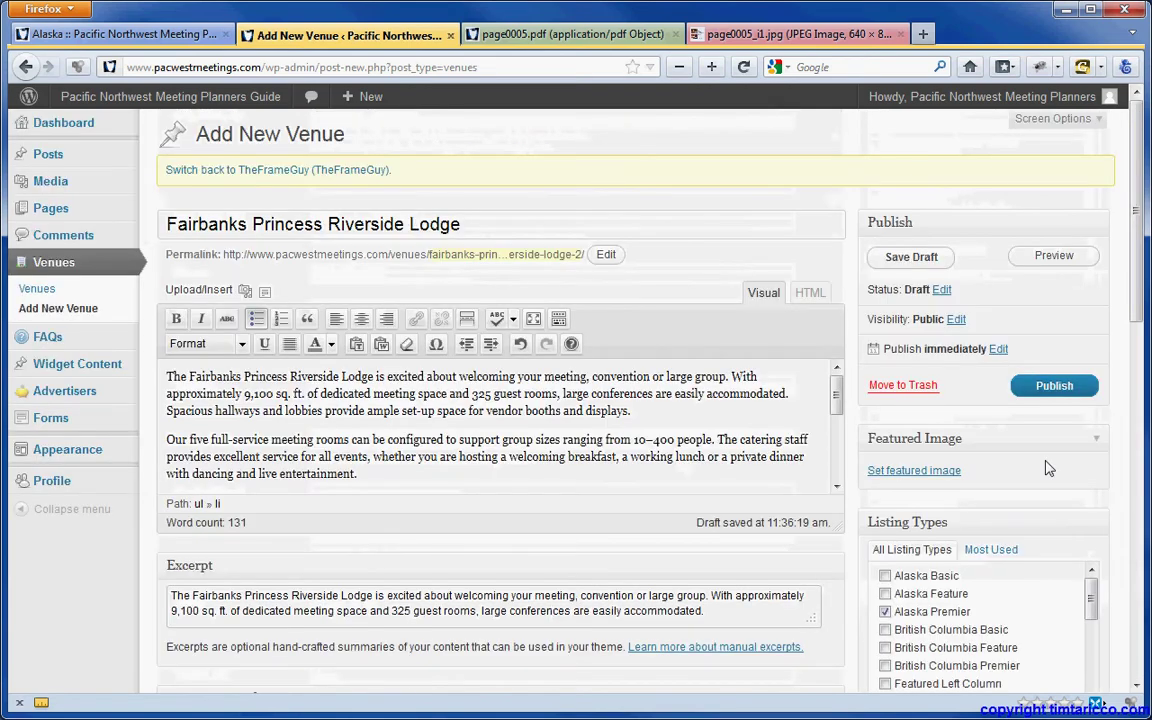
- Examine the web address of the lodge's page image to identify its folder and page file name
{"action": "left_click", "coordinate": [824, 38]}
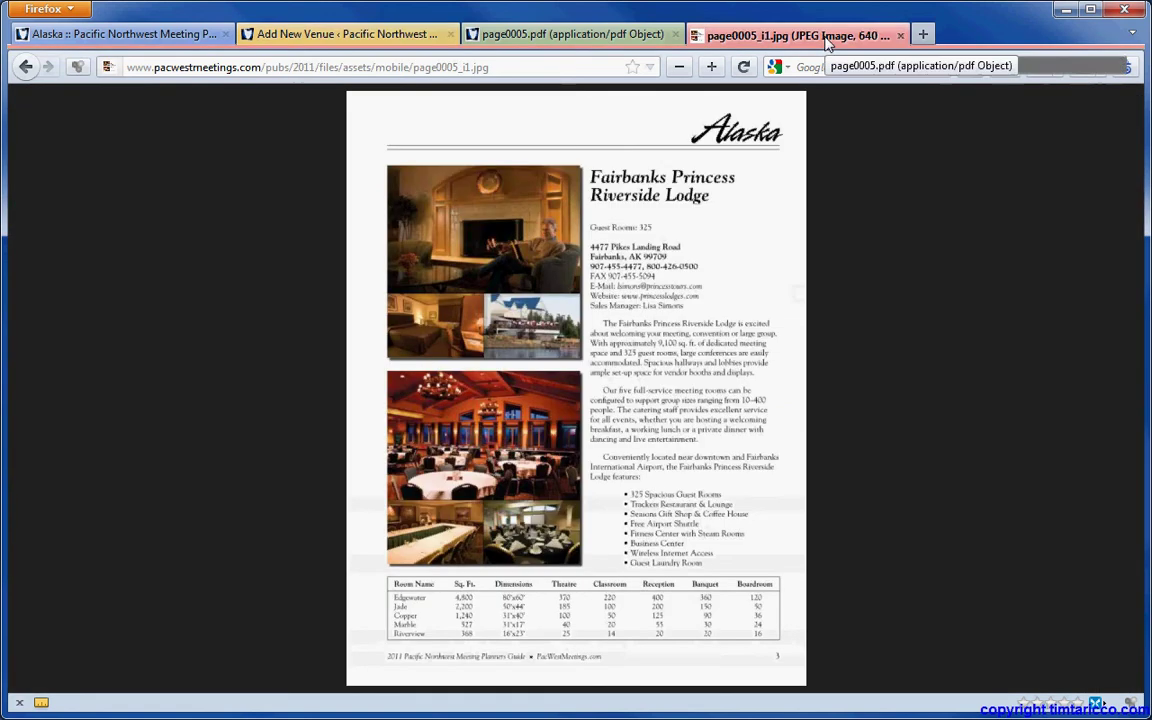
{"action": "left_click", "coordinate": [510, 67]}
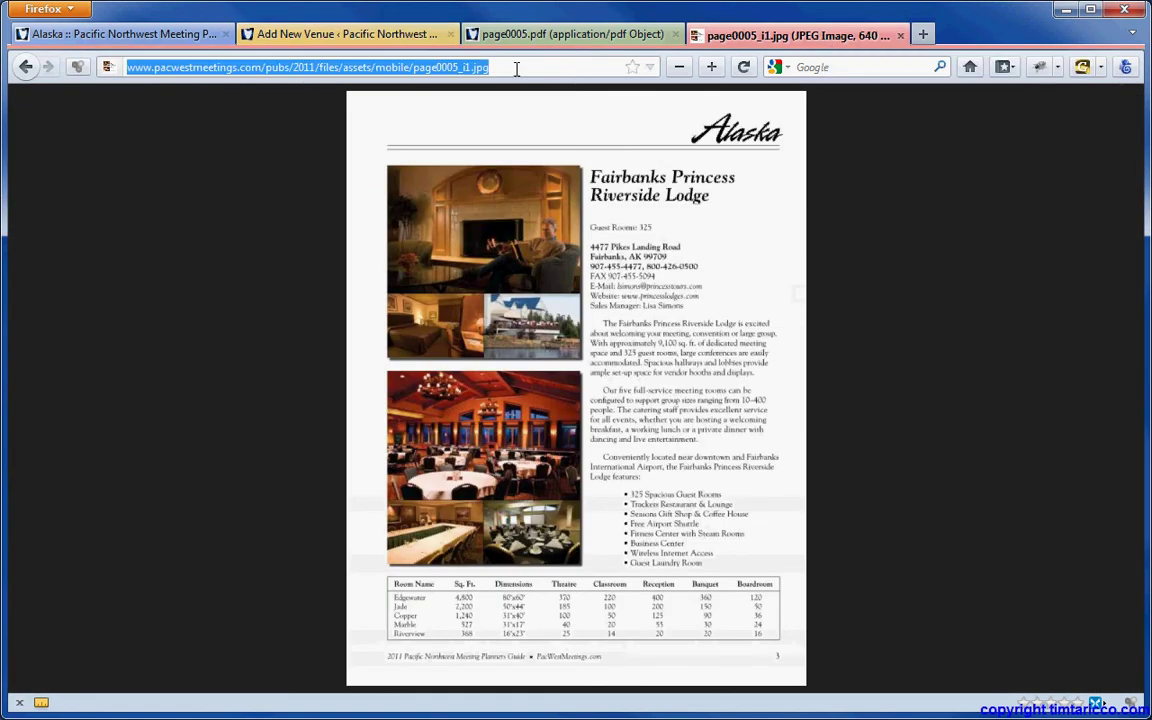
{"action": "left_click", "coordinate": [465, 67]}
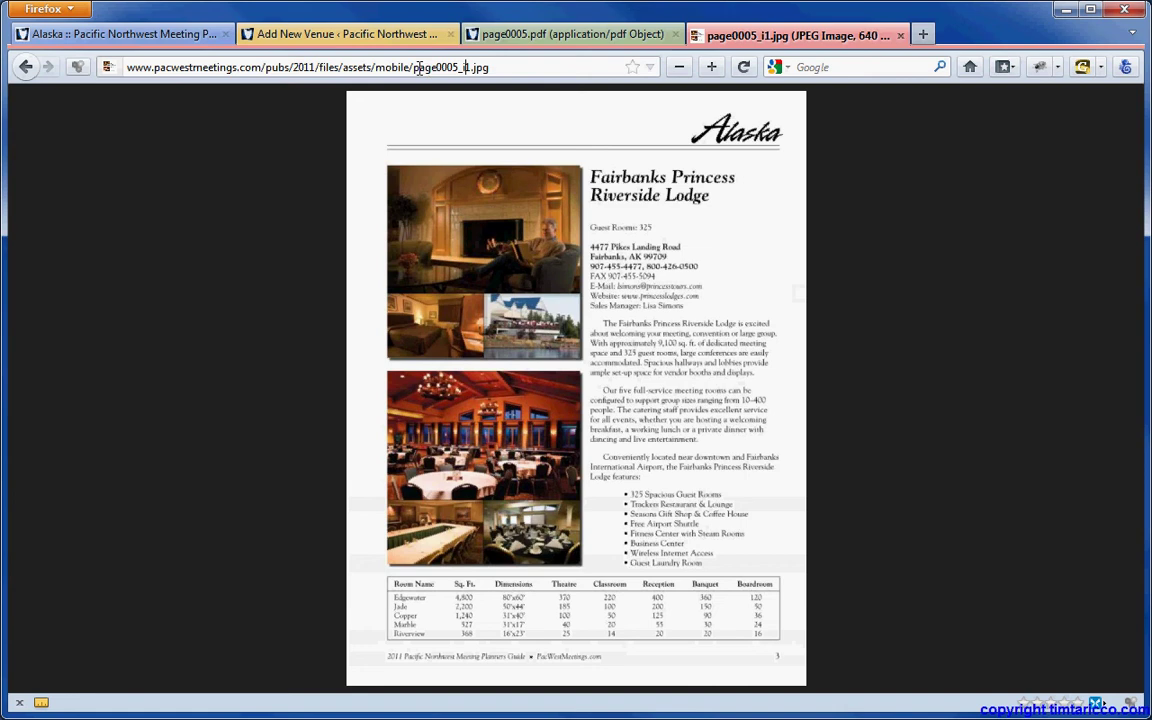
{"action": "left_click_drag", "start_coordinate": [414, 68], "coordinate": [460, 68]}
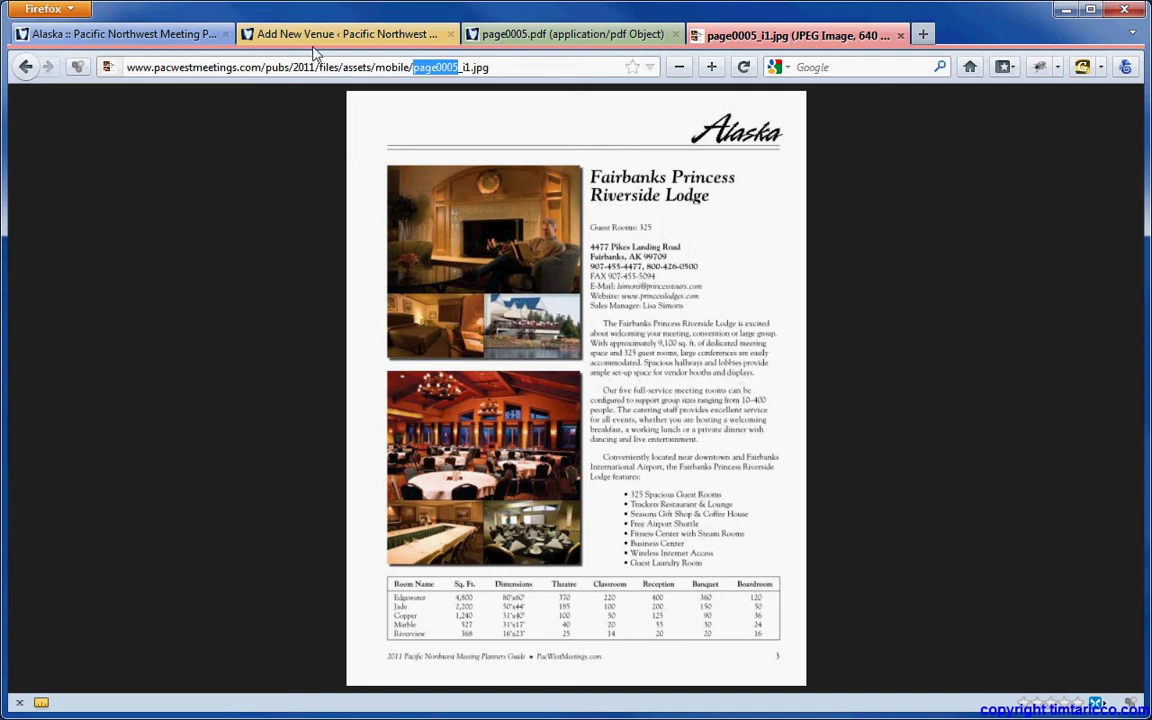
- View the Millennium Alaskan Hotel page as an example of a full-page venue image, and recheck the lodge image's address
{"action": "key", "text": "ctrl+Tab"}
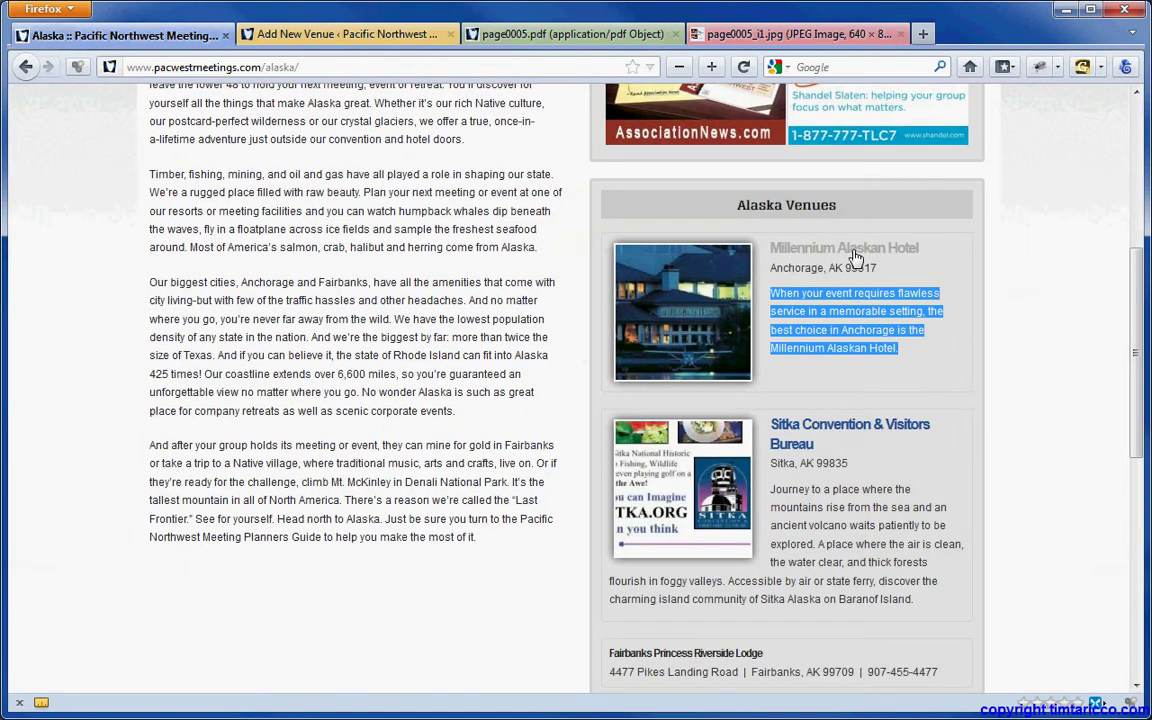
{"action": "left_click", "coordinate": [850, 254]}
{"action": "scroll", "coordinate": [848, 268], "scroll_direction": "down", "scroll_amount": 2}
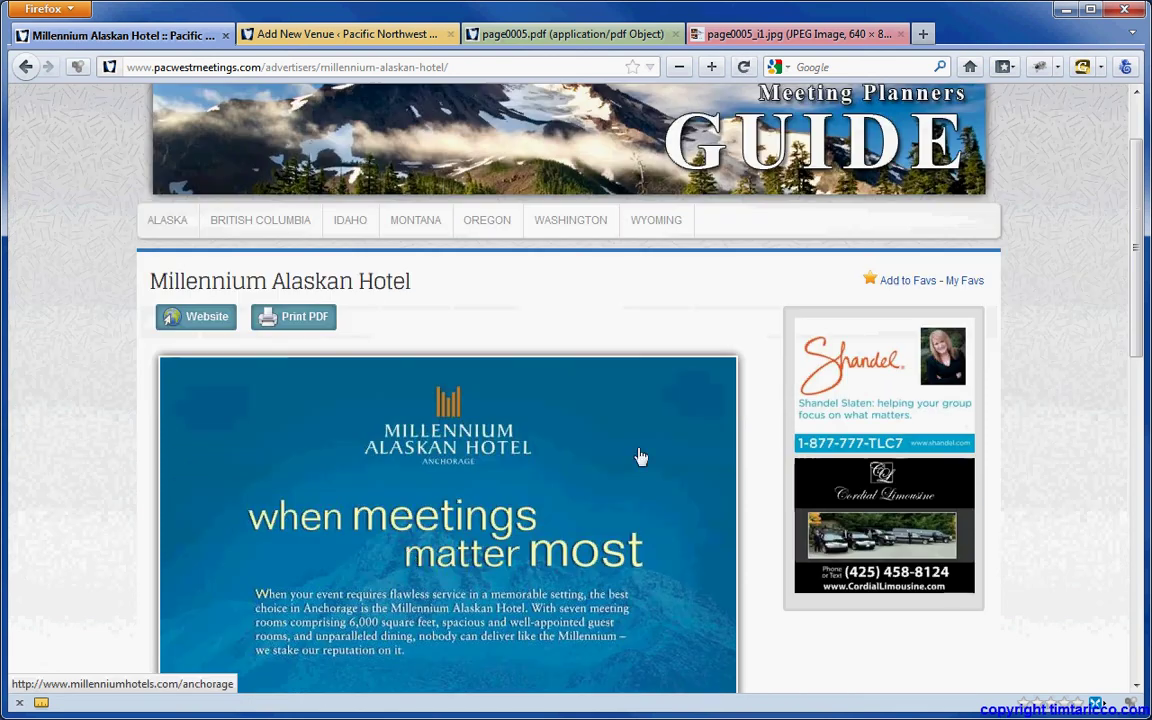
{"action": "scroll", "coordinate": [770, 585], "scroll_direction": "down", "scroll_amount": 8}
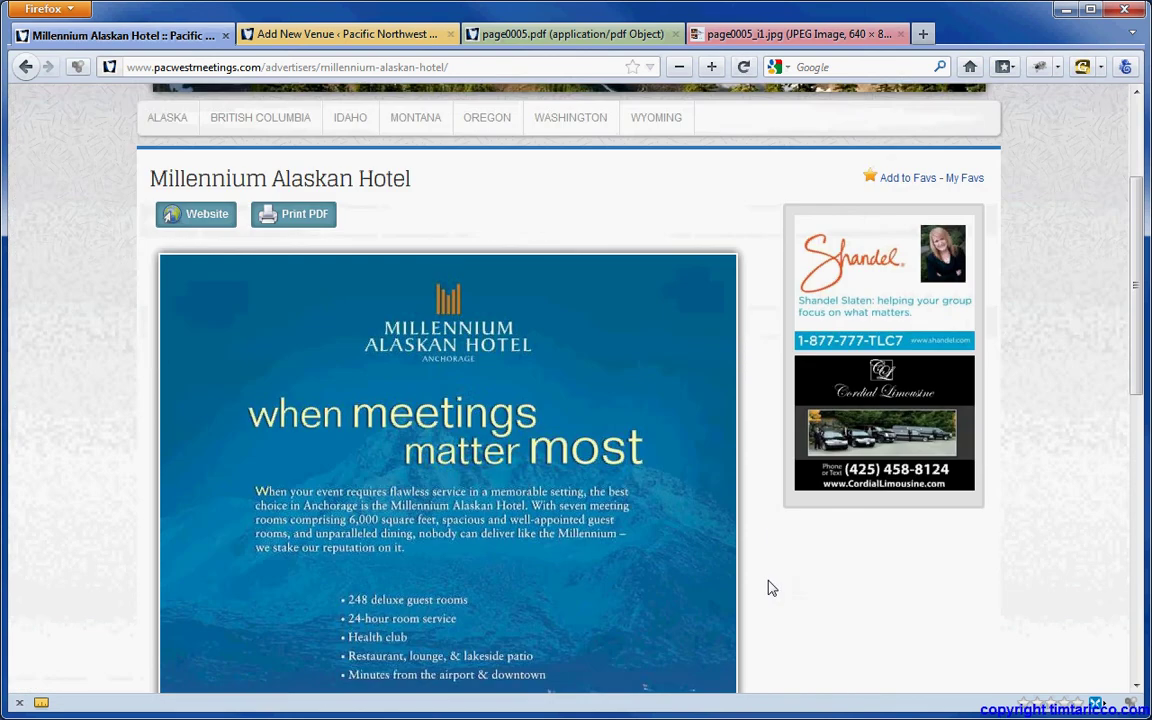
{"action": "left_click", "coordinate": [26, 66]}
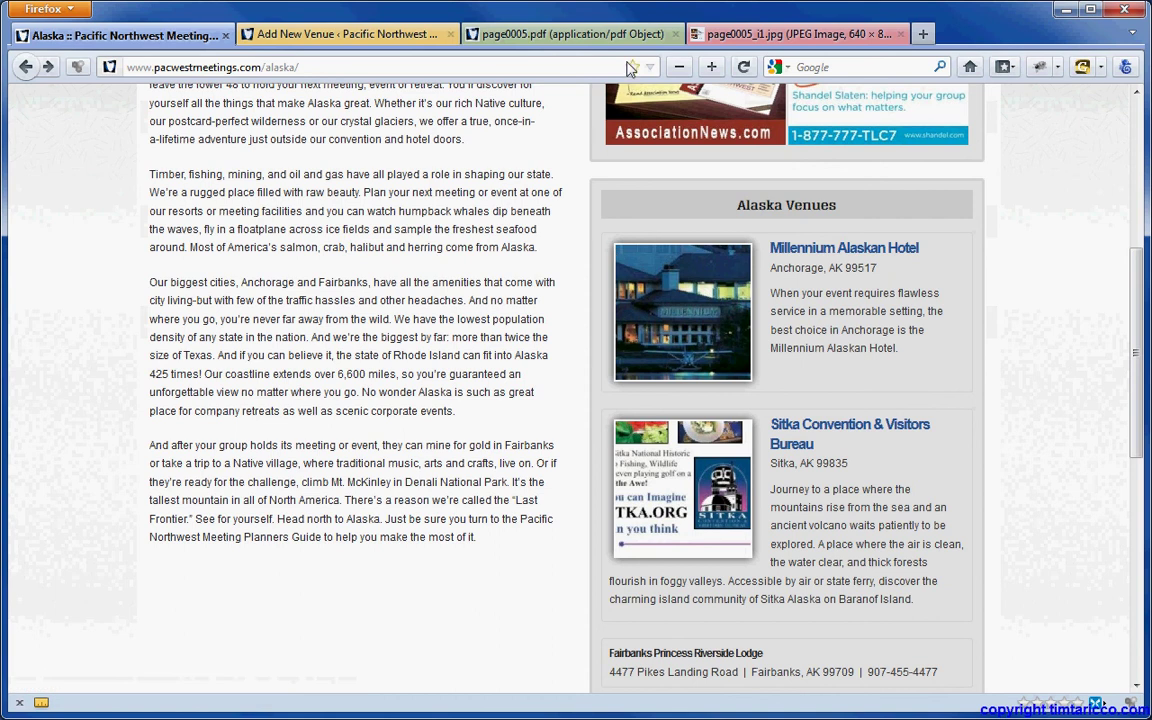
{"action": "left_click", "coordinate": [714, 41]}
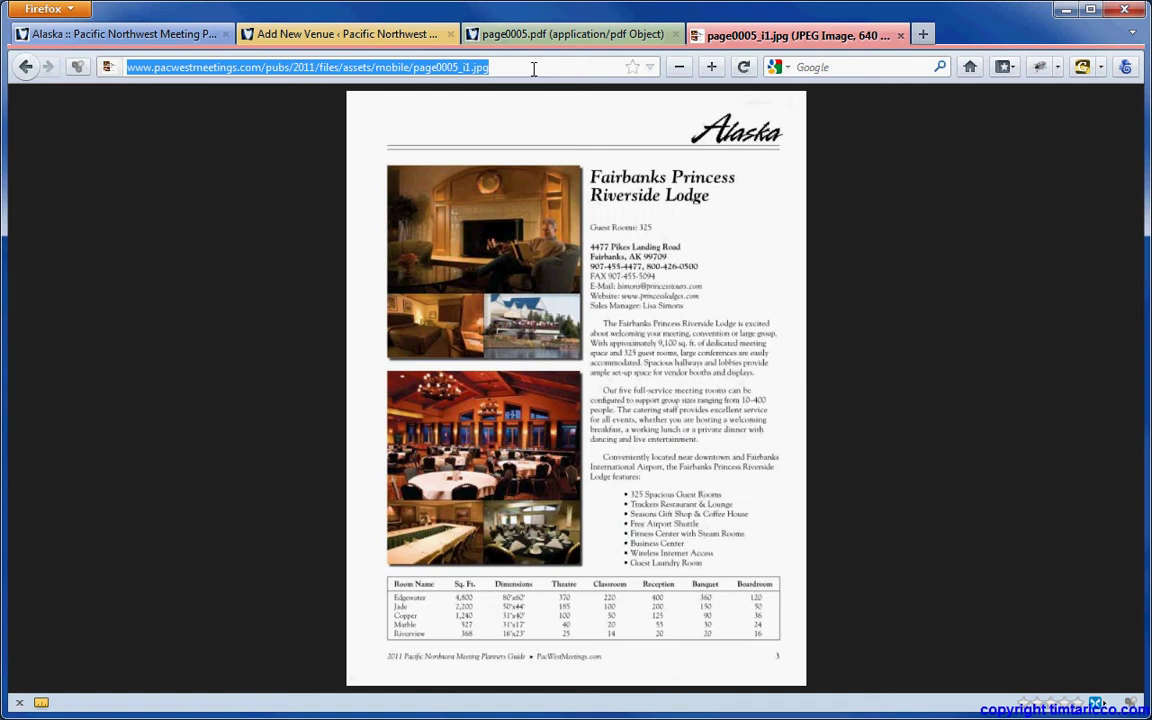
{"action": "left_click", "coordinate": [534, 69]}
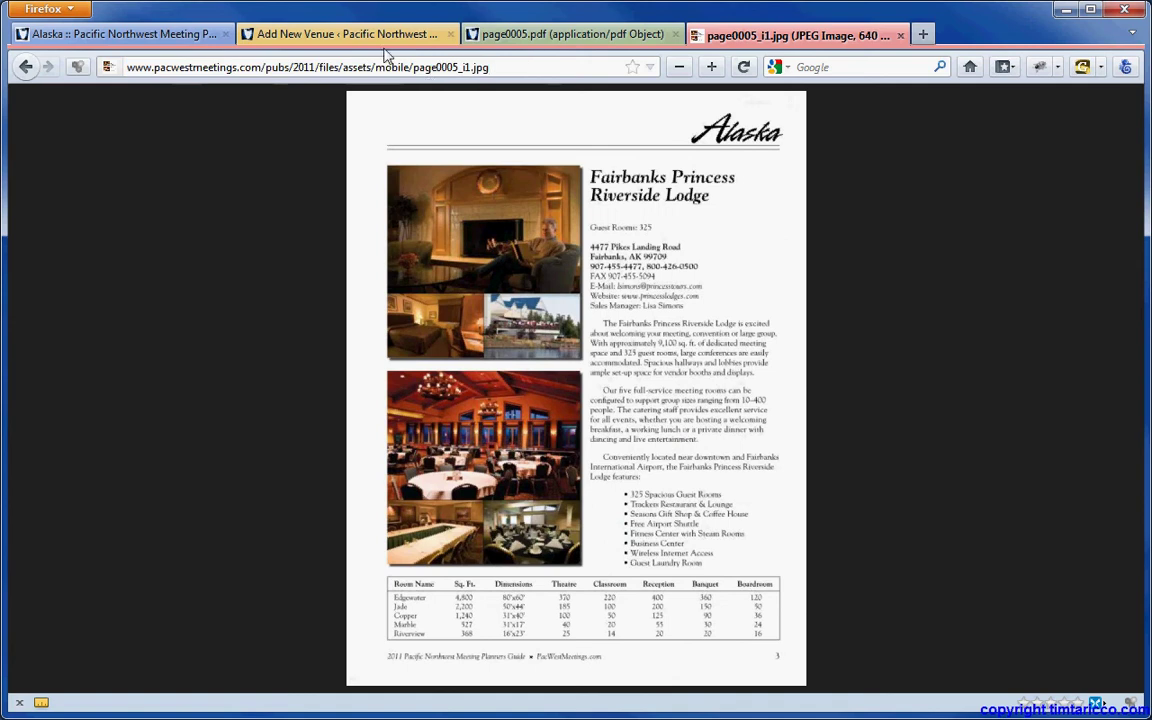
- Begin selecting the venue's featured image from the computer, opening the Pacific Northwest Meetings folder in the Websites library
{"action": "left_click", "coordinate": [348, 35]}
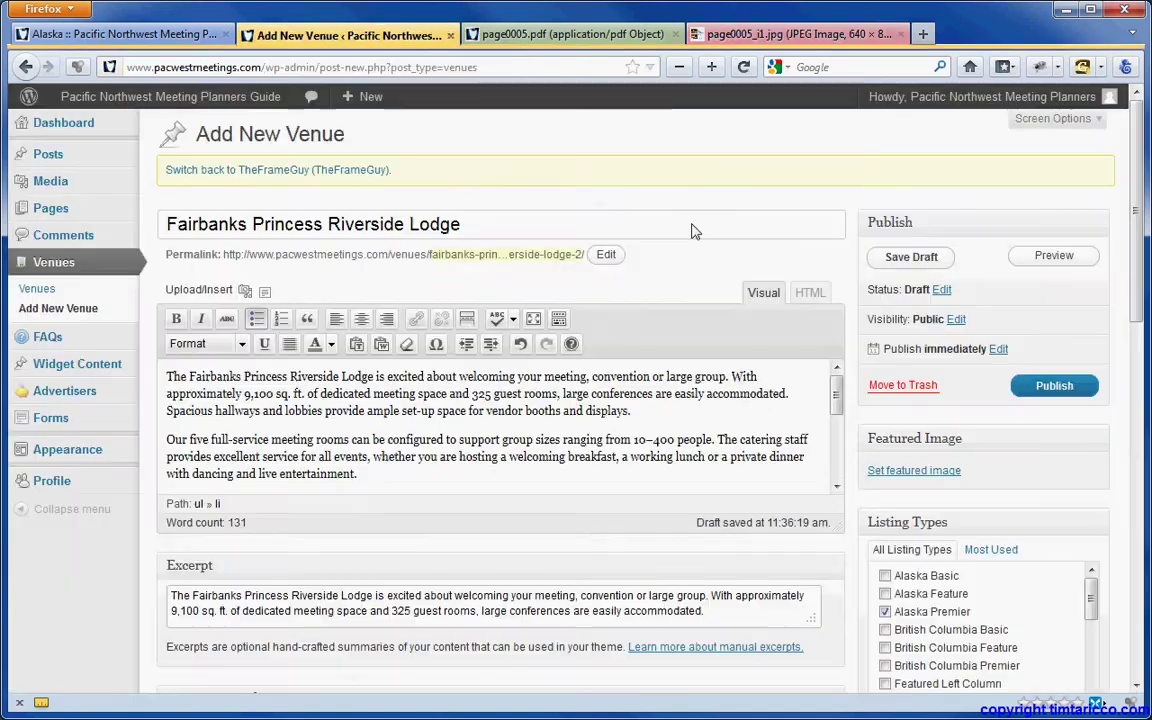
{"action": "left_click", "coordinate": [930, 476]}
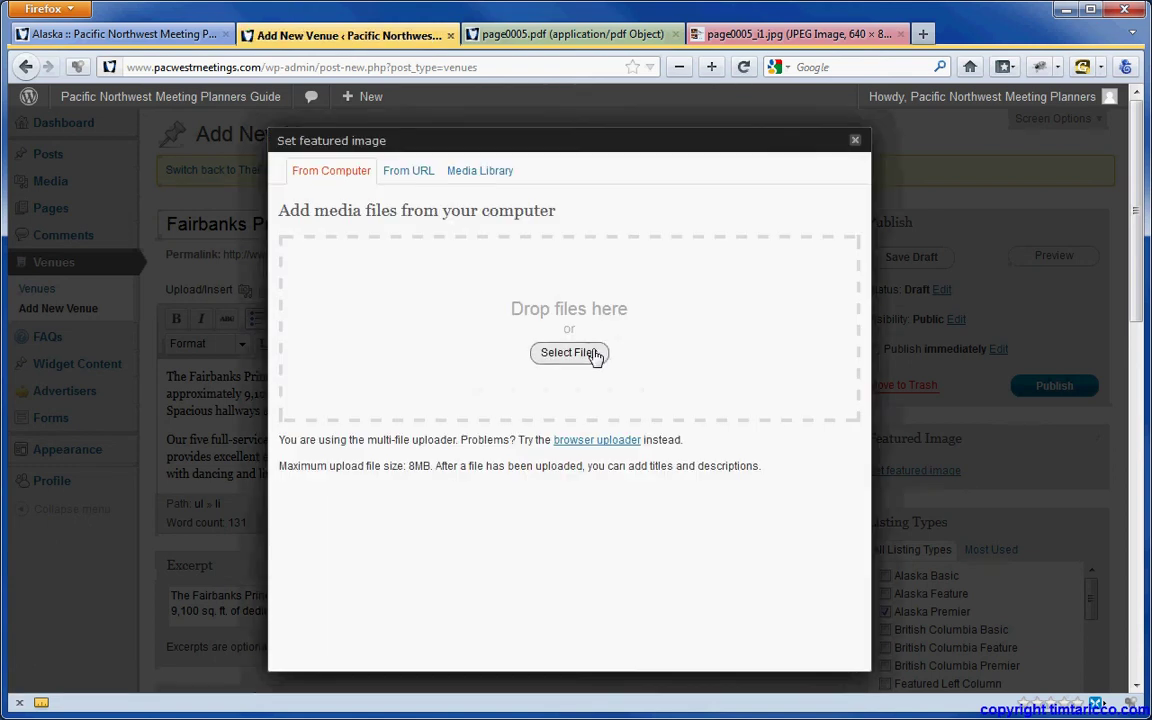
{"action": "left_click", "coordinate": [594, 356]}
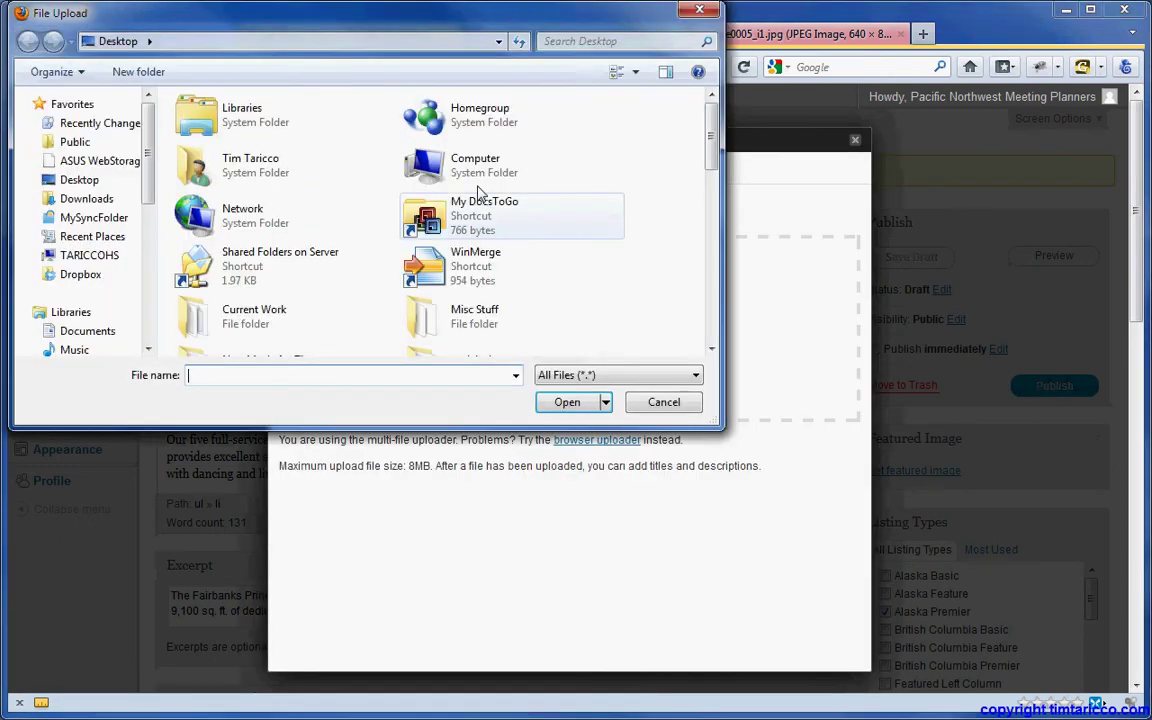
{"action": "double_click", "coordinate": [242, 120]}
{"action": "double_click", "coordinate": [254, 273]}
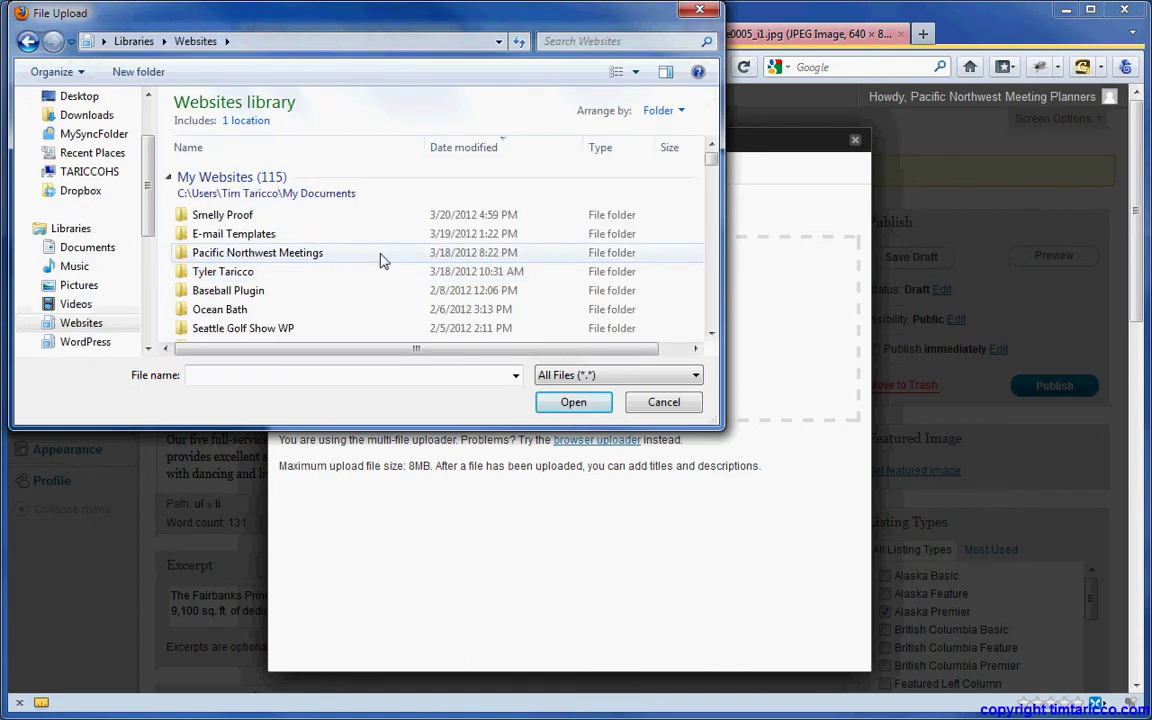
{"action": "double_click", "coordinate": [303, 257]}
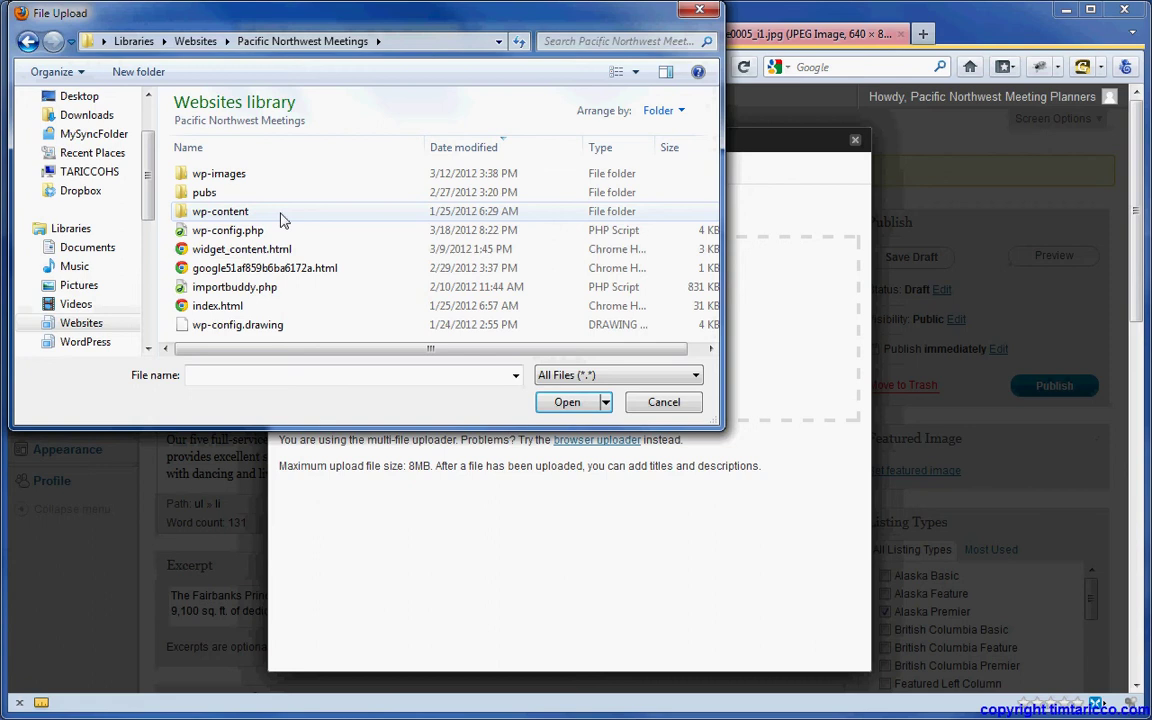
- Browse to the 2011 guide's page images in pubs > 2011 > files > assets > mobile
{"action": "double_click", "coordinate": [226, 195]}
{"action": "double_click", "coordinate": [201, 193]}
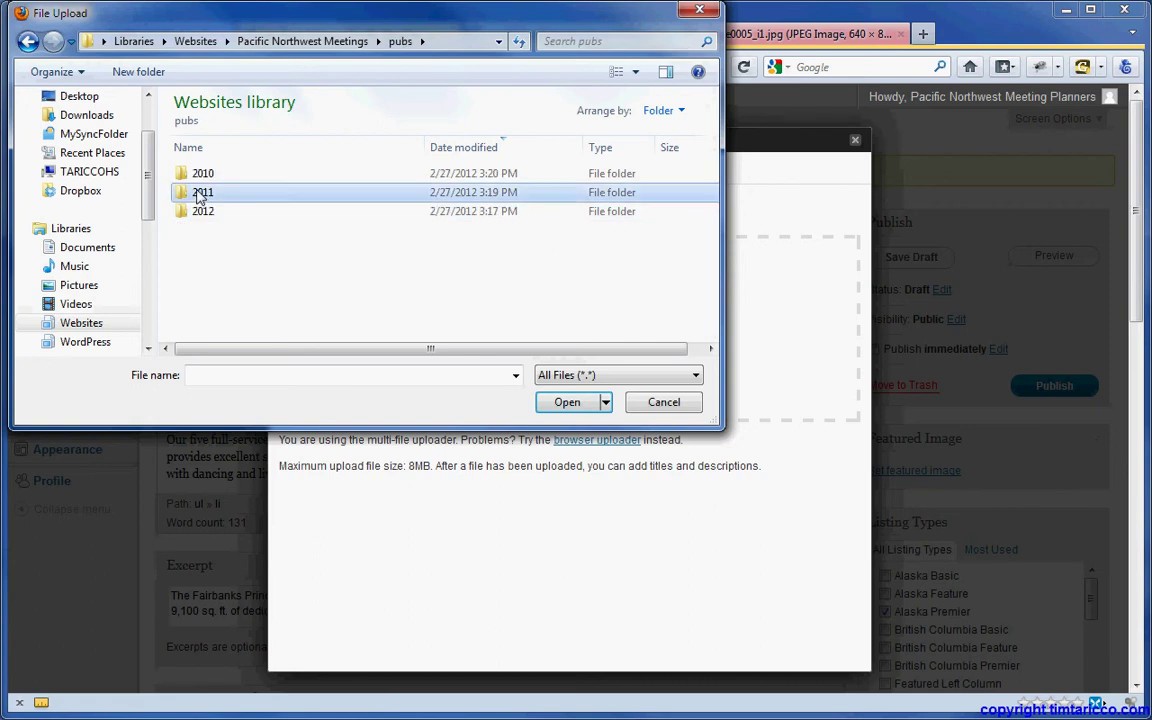
{"action": "double_click", "coordinate": [202, 175]}
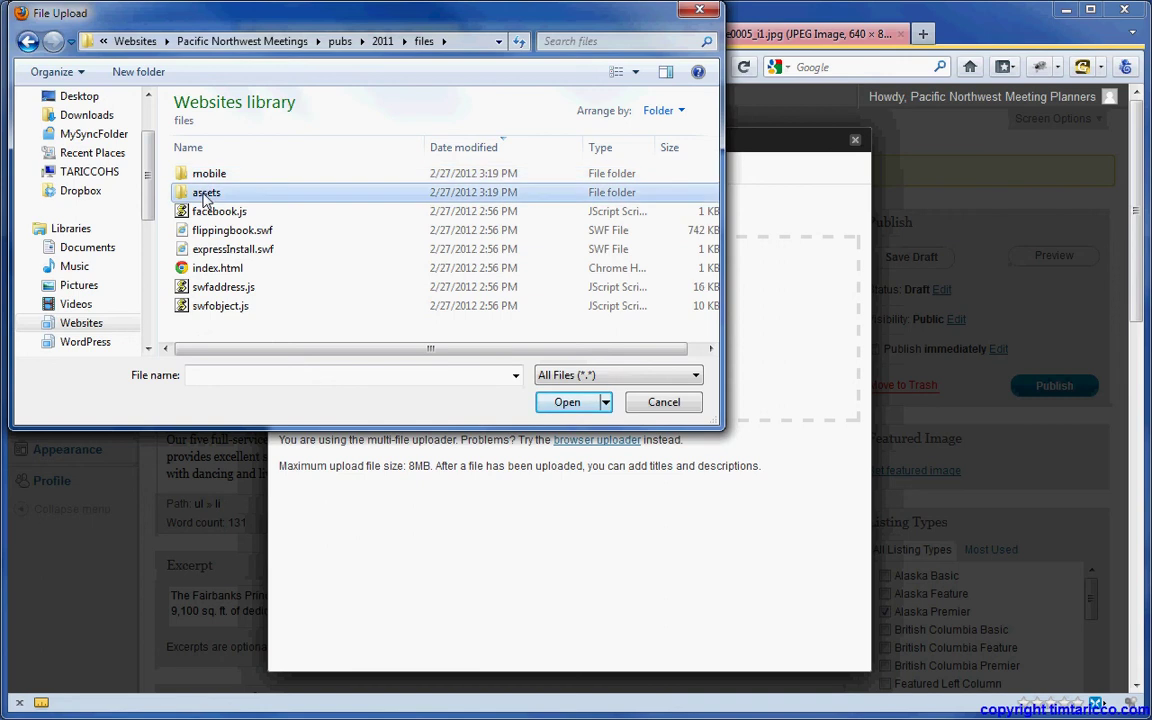
{"action": "double_click", "coordinate": [200, 194]}
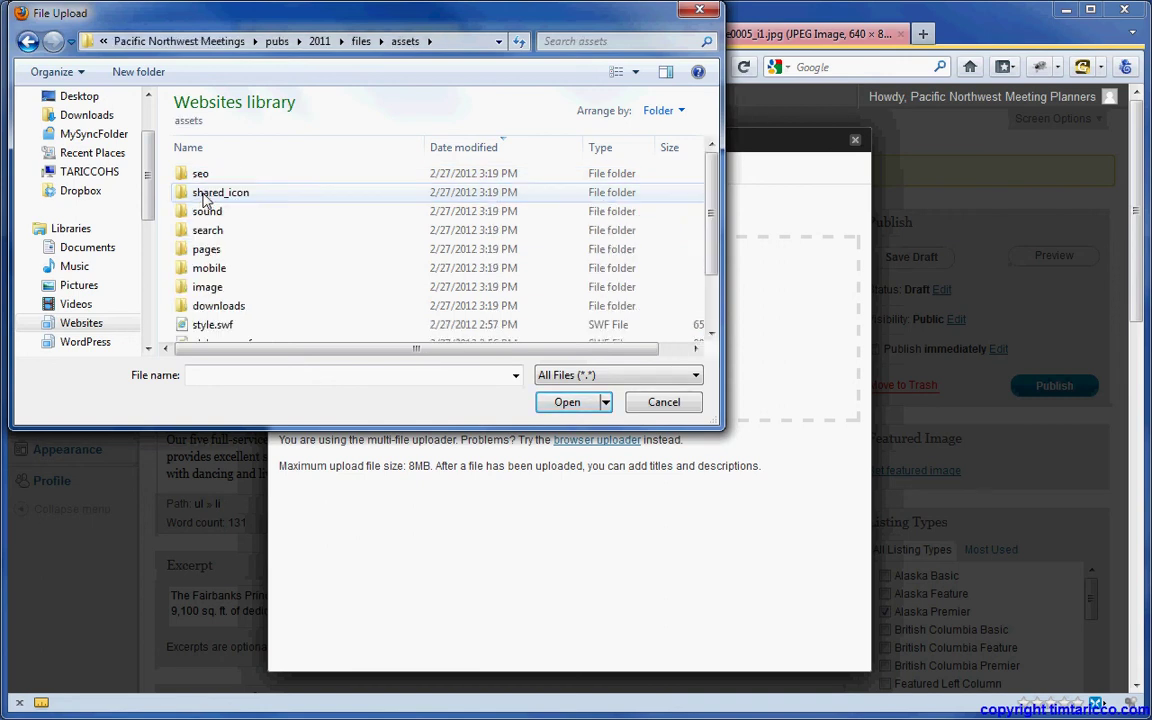
{"action": "double_click", "coordinate": [234, 268]}
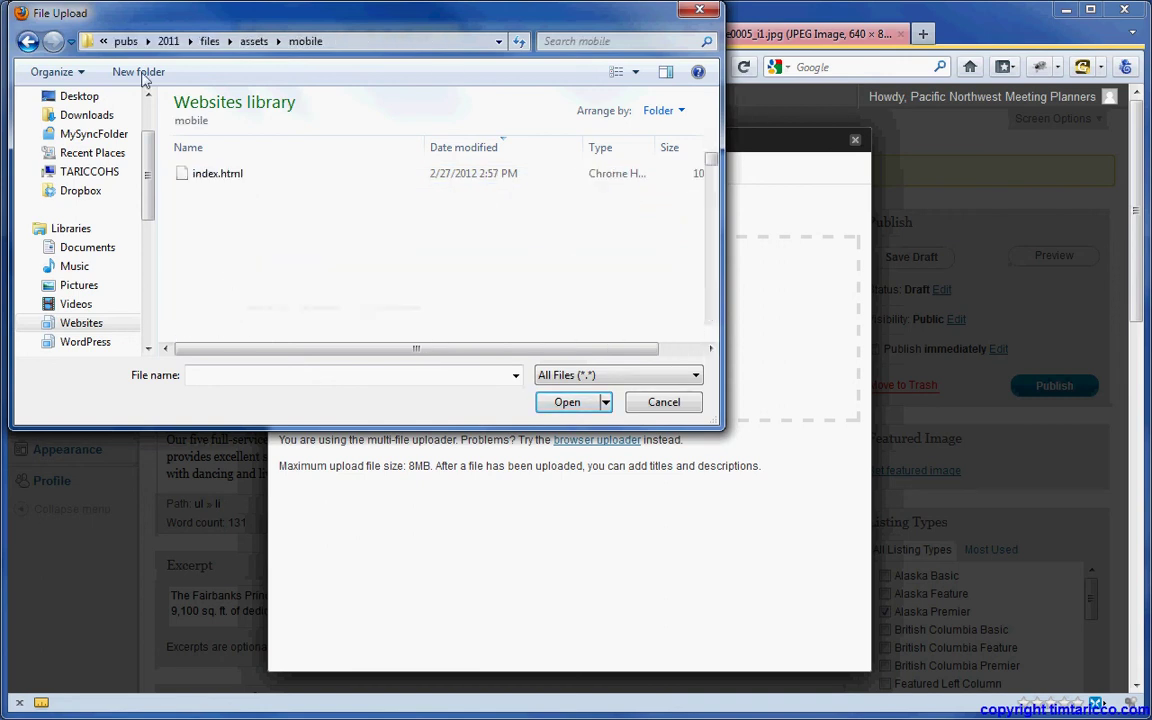
{"action": "left_click", "coordinate": [28, 41]}
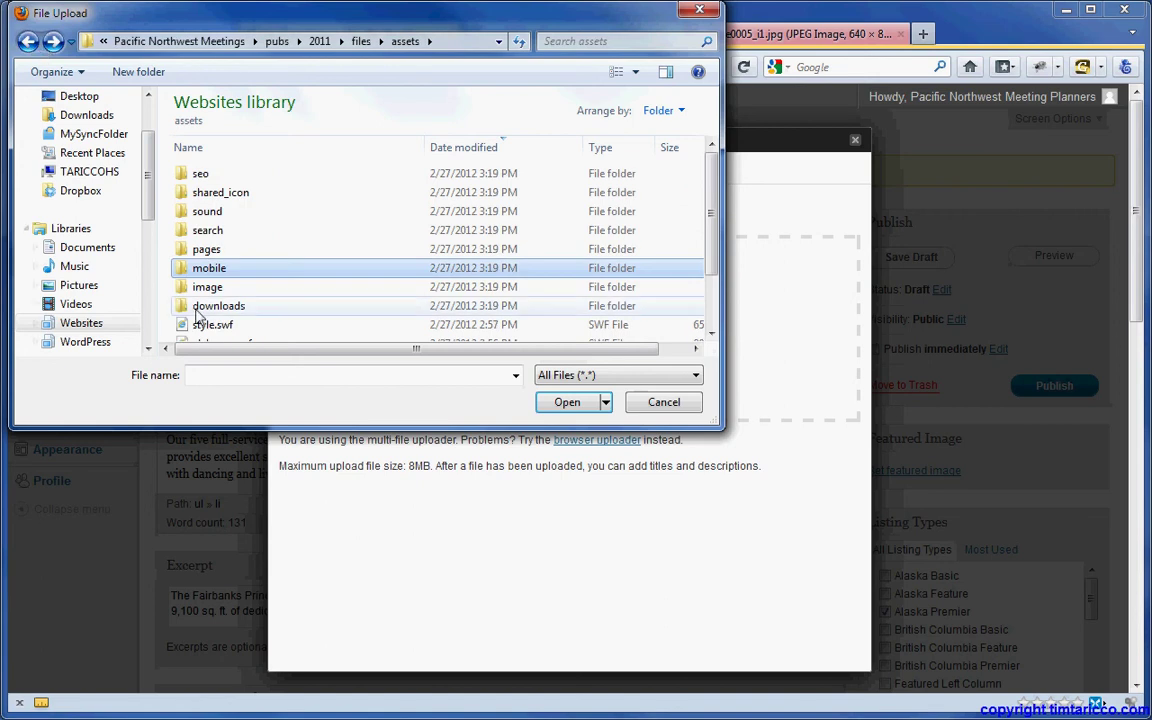
{"action": "double_click", "coordinate": [212, 268]}
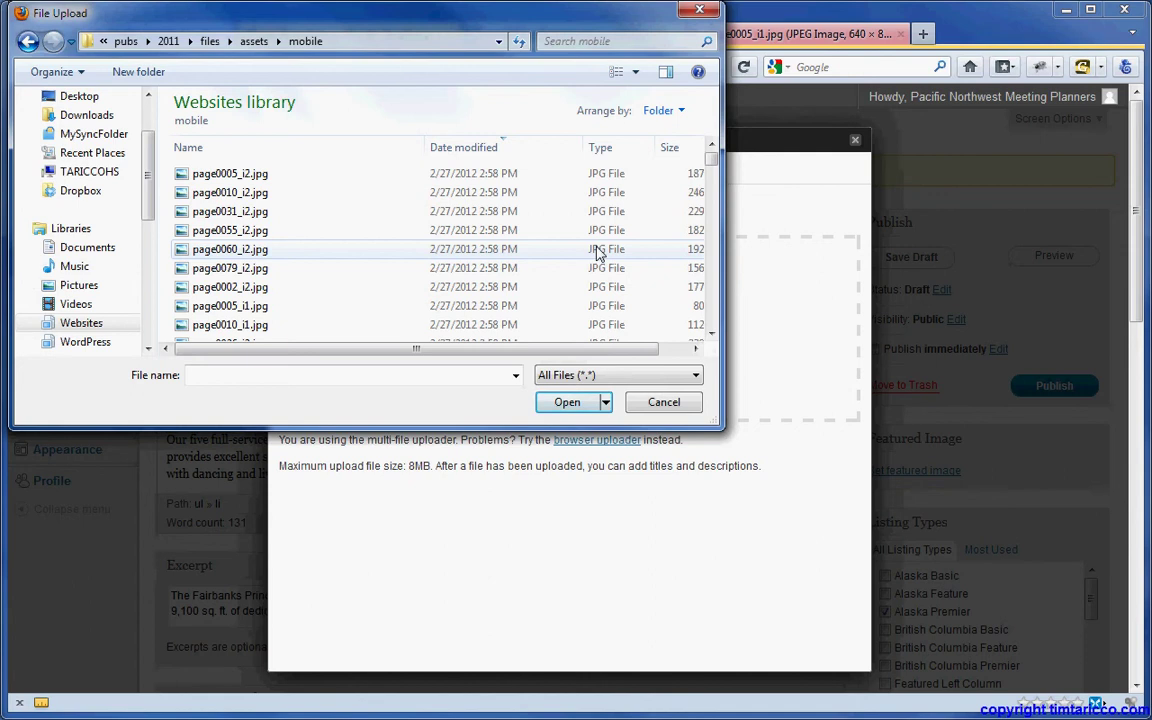
- Sort the page images by name and upload page0005_i1.jpg
{"action": "left_click", "coordinate": [266, 151]}
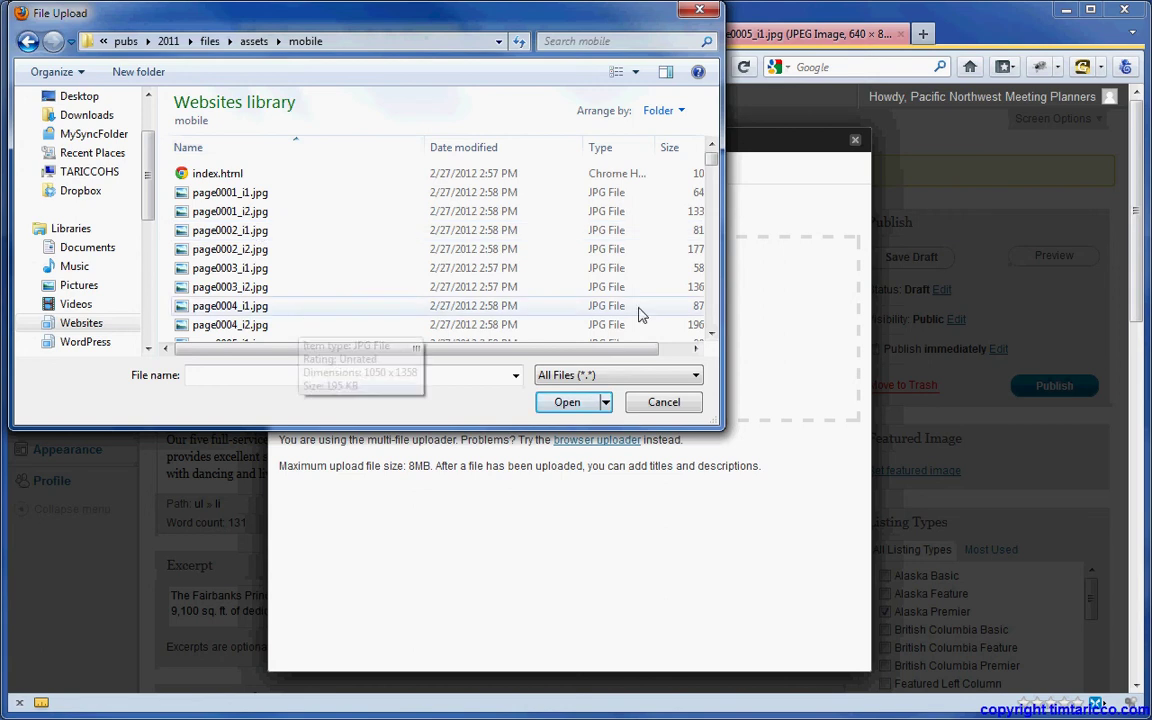
{"action": "left_click", "coordinate": [711, 334]}
{"action": "left_click", "coordinate": [711, 334]}
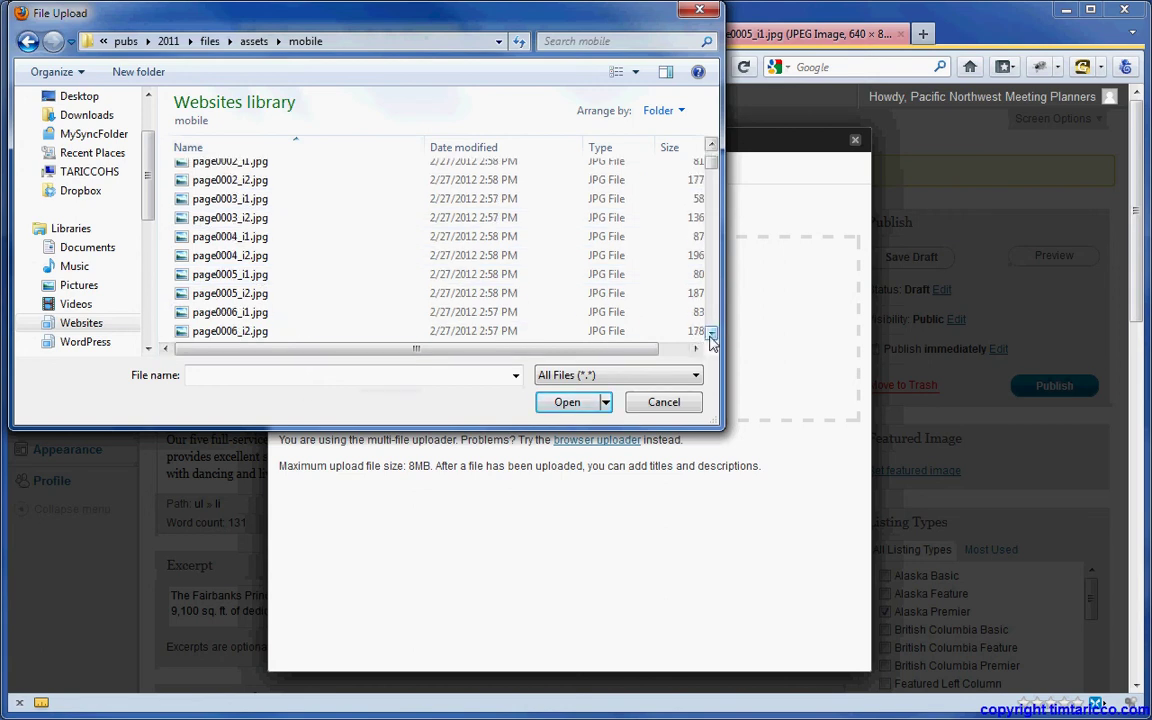
{"action": "left_click", "coordinate": [236, 275]}
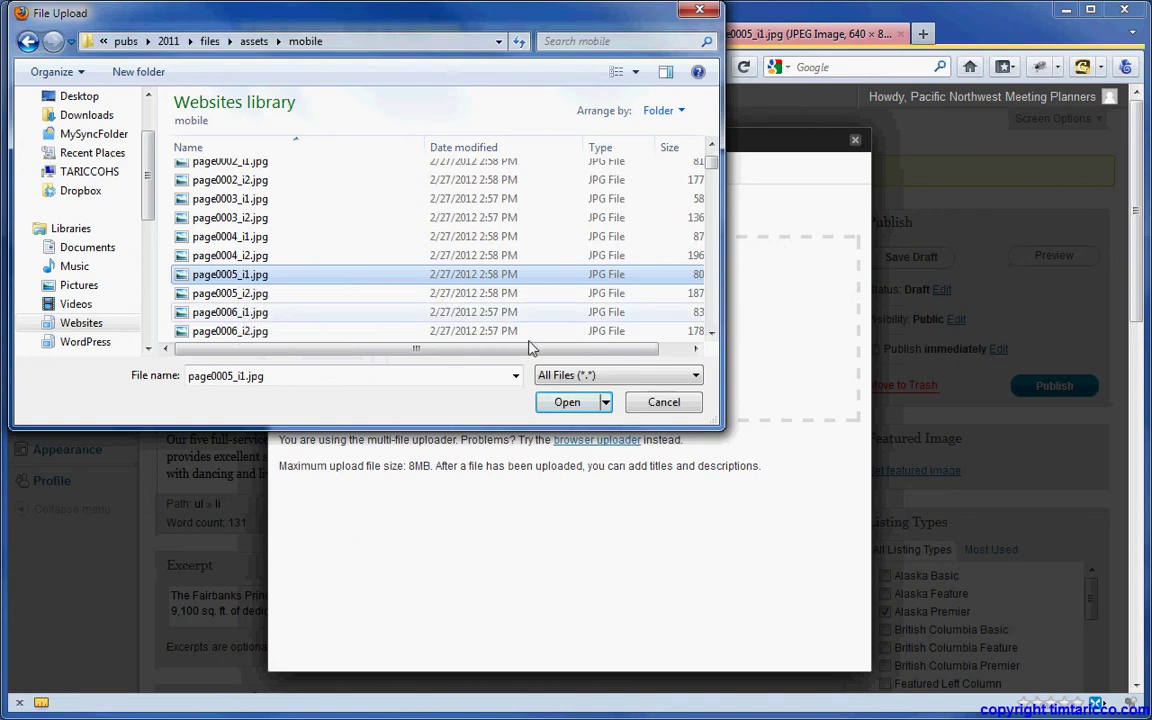
{"action": "left_click", "coordinate": [570, 402]}
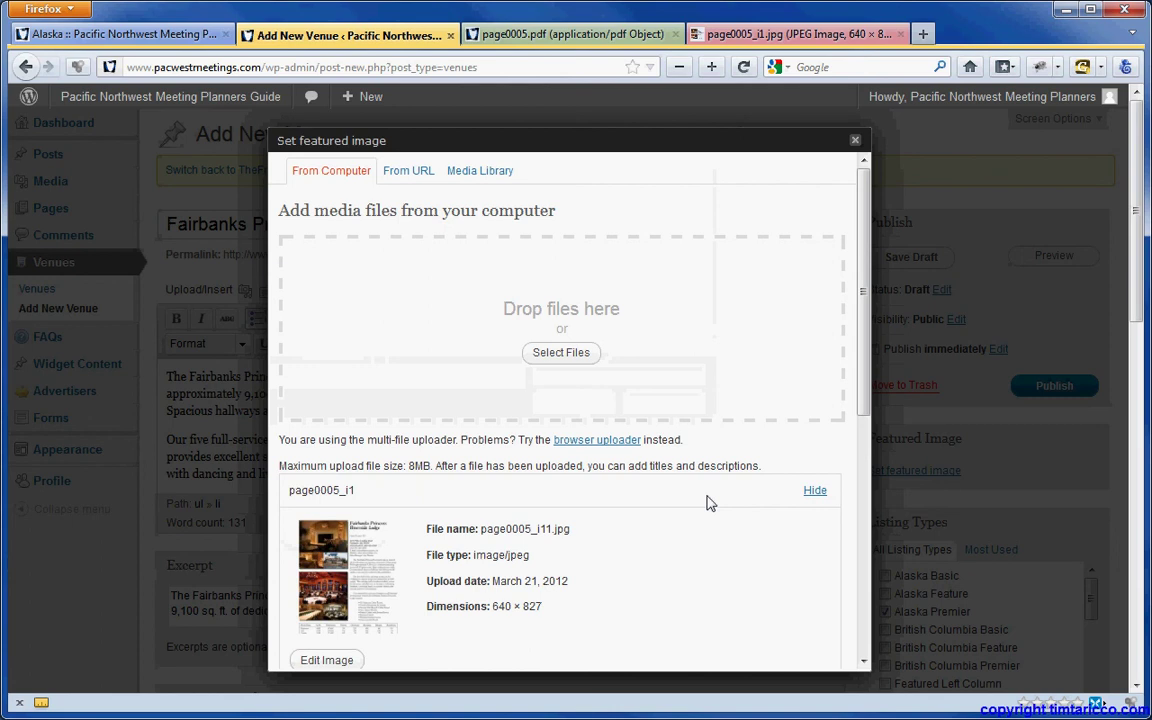
- Title the uploaded image "Fairbanks Princess Riverside Lodge" with the heading copied from the PDF, and save the changes
{"action": "left_click_drag", "start_coordinate": [864, 411], "coordinate": [858, 553]}
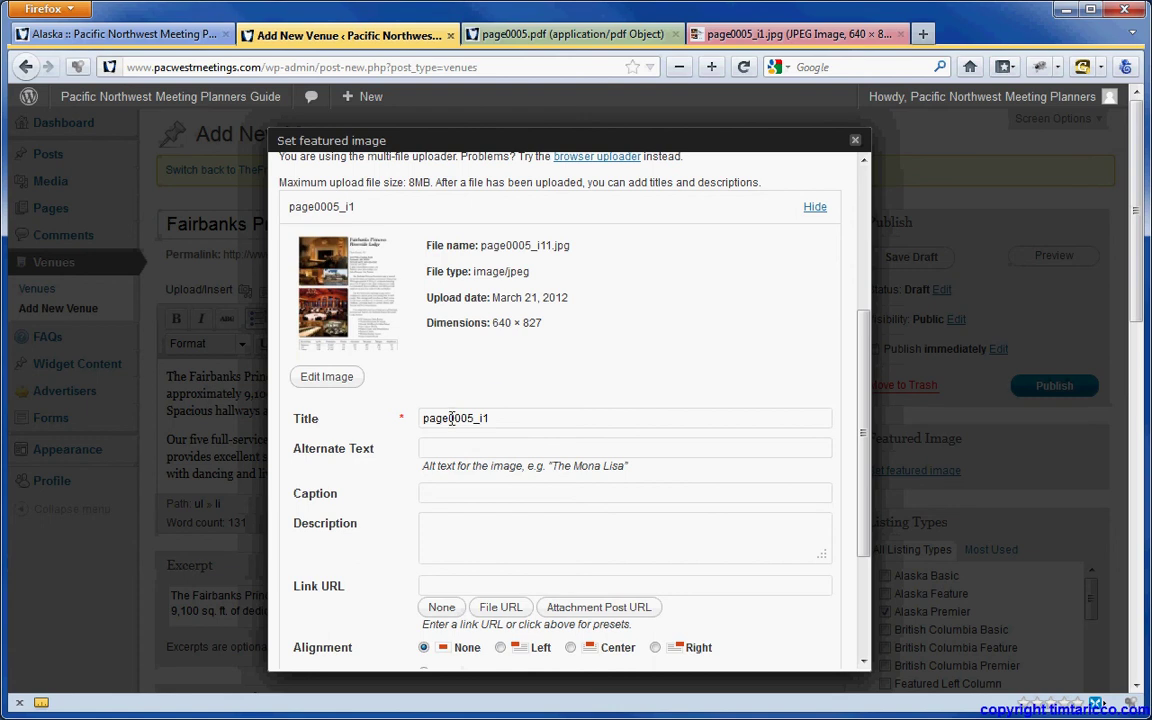
{"action": "key", "text": "ctrl+Tab"}
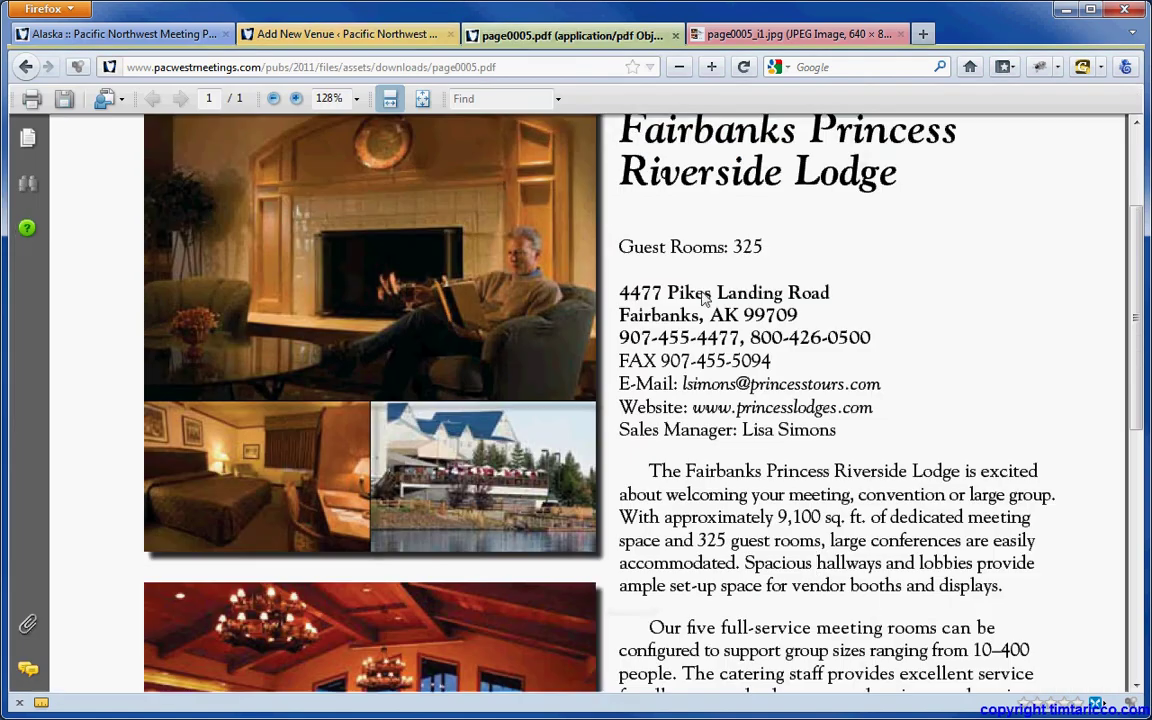
{"action": "left_click_drag", "start_coordinate": [560, 115], "coordinate": [873, 165]}
{"action": "key", "text": "ctrl+c"}
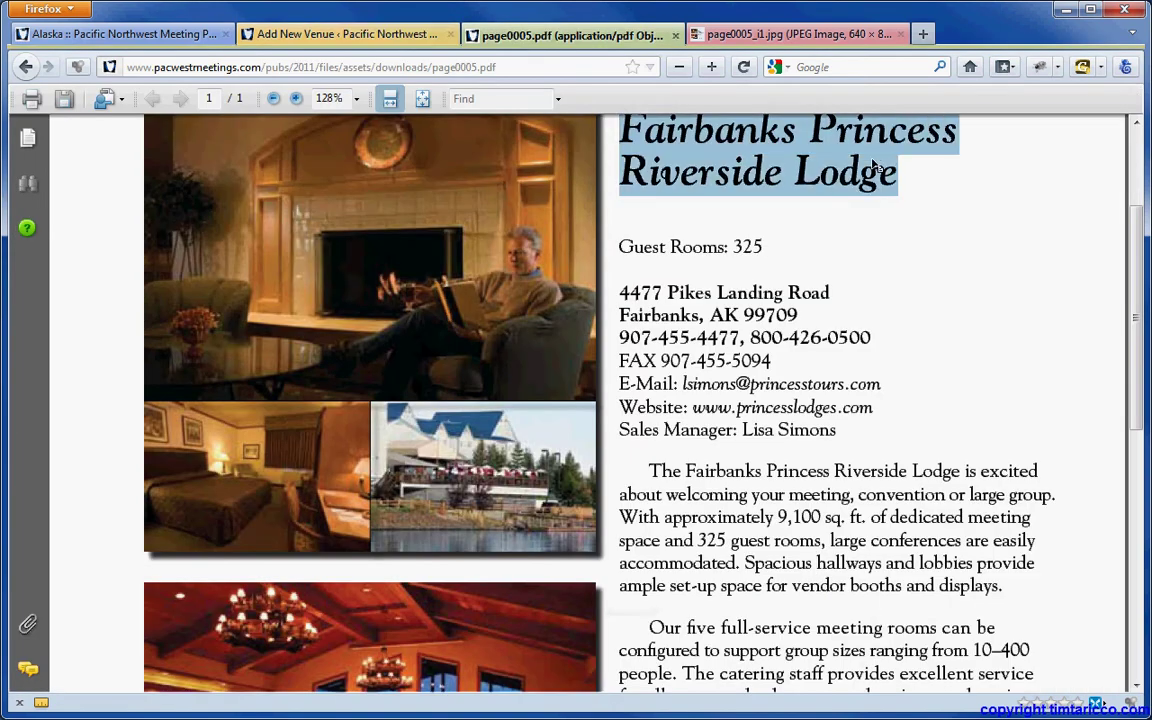
{"action": "left_click", "coordinate": [386, 38]}
{"action": "left_click_drag", "start_coordinate": [504, 417], "coordinate": [383, 417]}
{"action": "key", "text": "ctrl+v"}
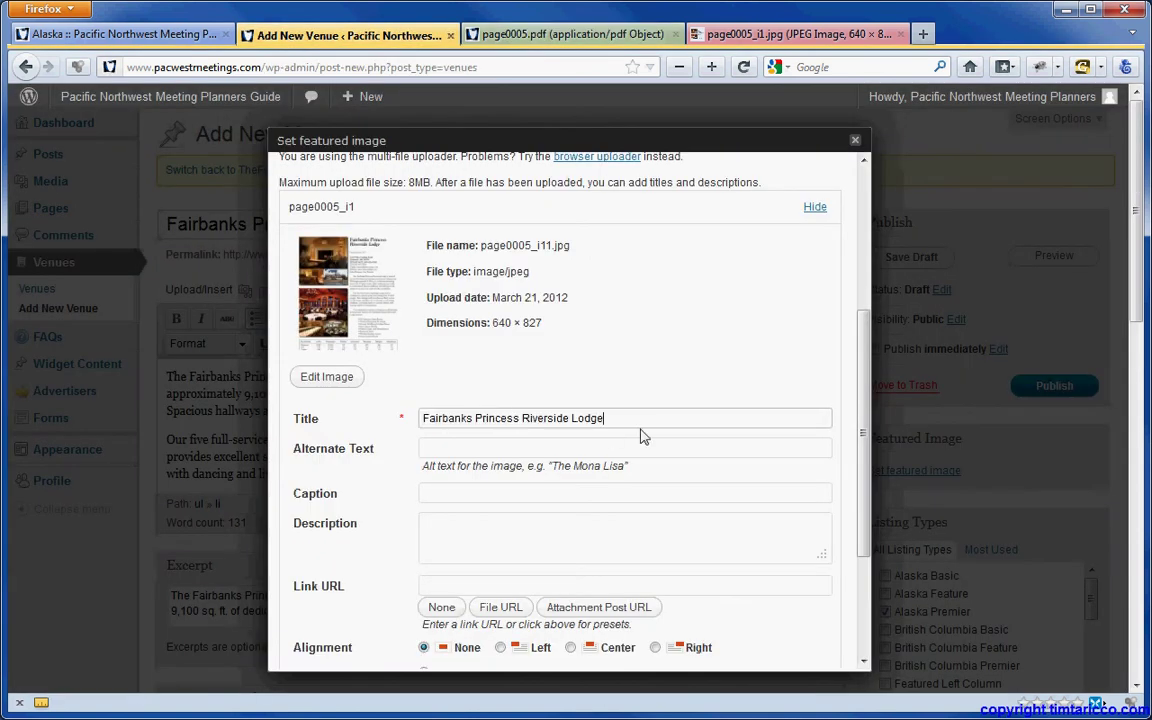
{"action": "scroll", "coordinate": [643, 428], "scroll_direction": "down", "scroll_amount": 3}
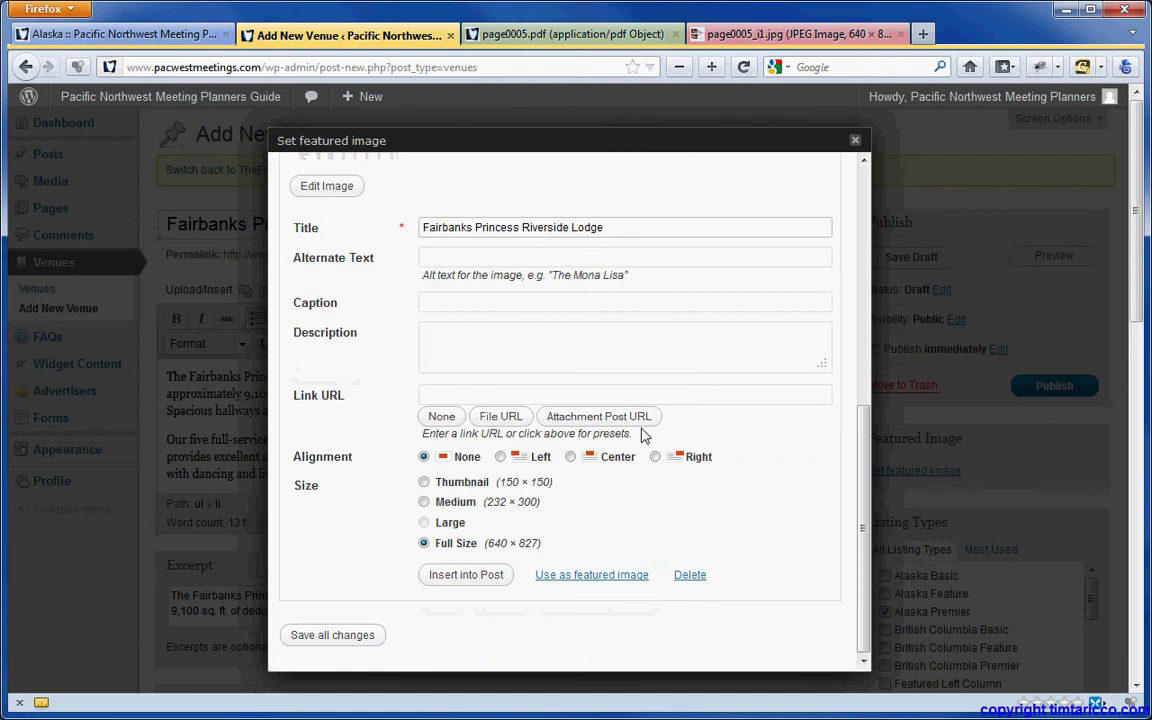
{"action": "left_click", "coordinate": [333, 635]}
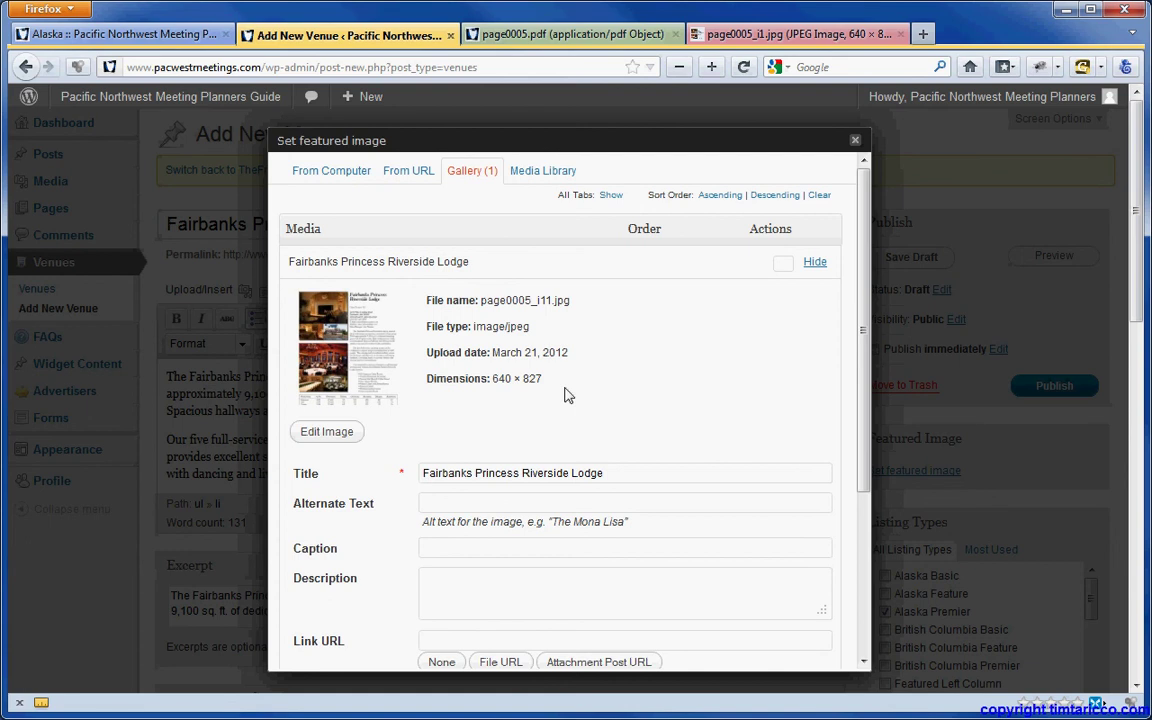
- Open the uploaded lodge page image for editing and check the venue thumbnails on the public Alaska page for reference
{"action": "left_click", "coordinate": [570, 473]}
{"action": "scroll", "coordinate": [360, 561], "scroll_direction": "down", "scroll_amount": 4}
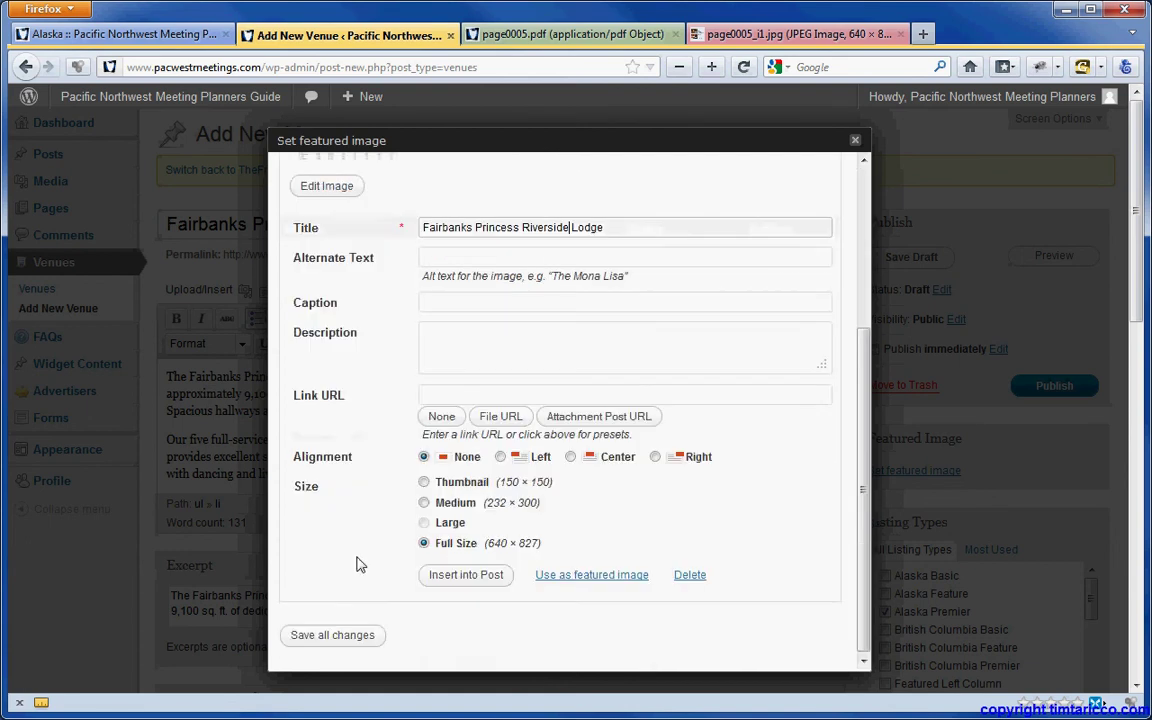
{"action": "scroll", "coordinate": [391, 483], "scroll_direction": "up", "scroll_amount": 4}
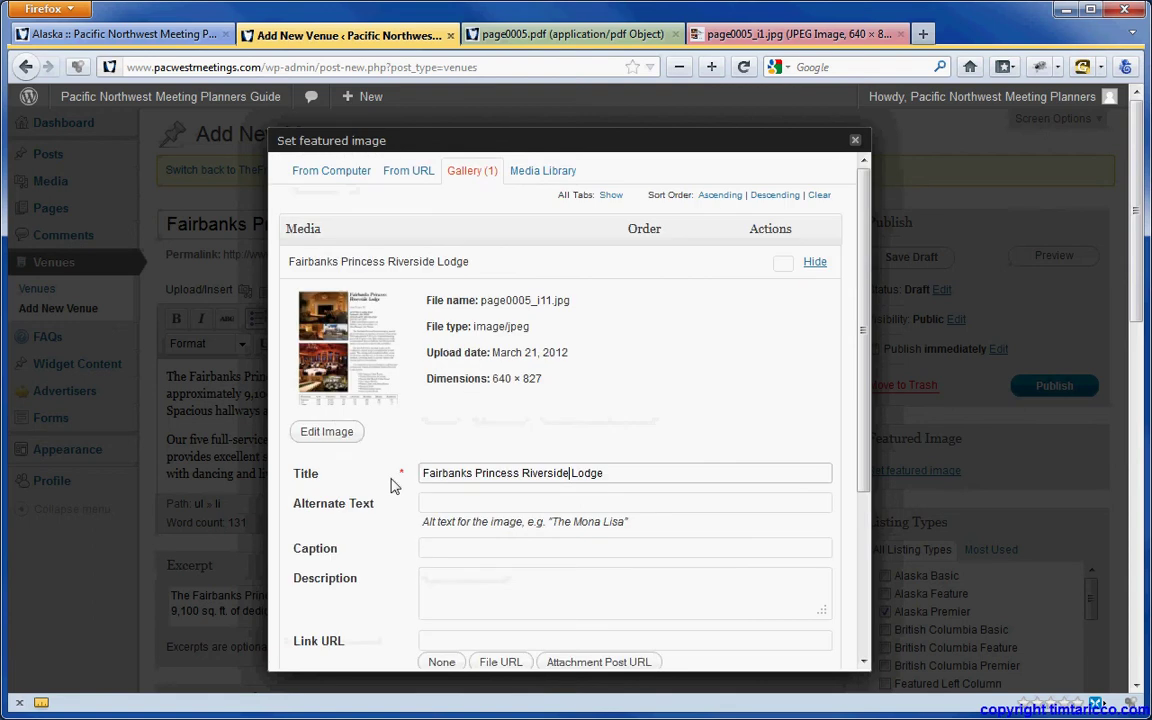
{"action": "left_click", "coordinate": [351, 438]}
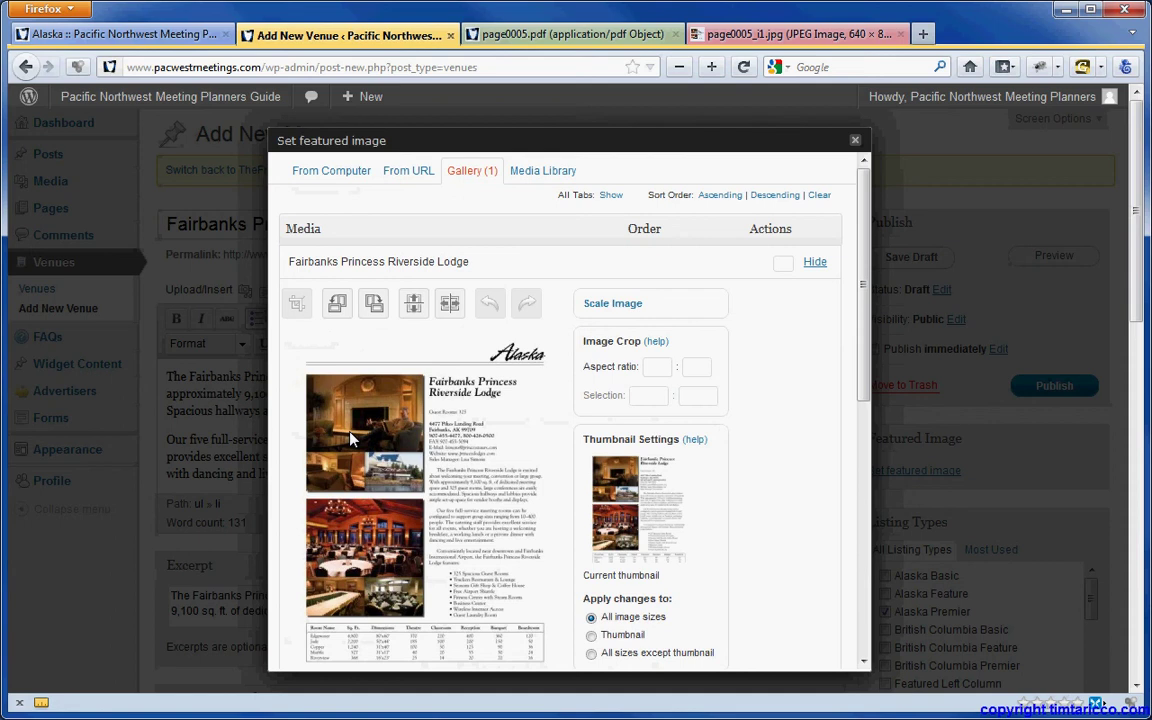
{"action": "left_click", "coordinate": [180, 34]}
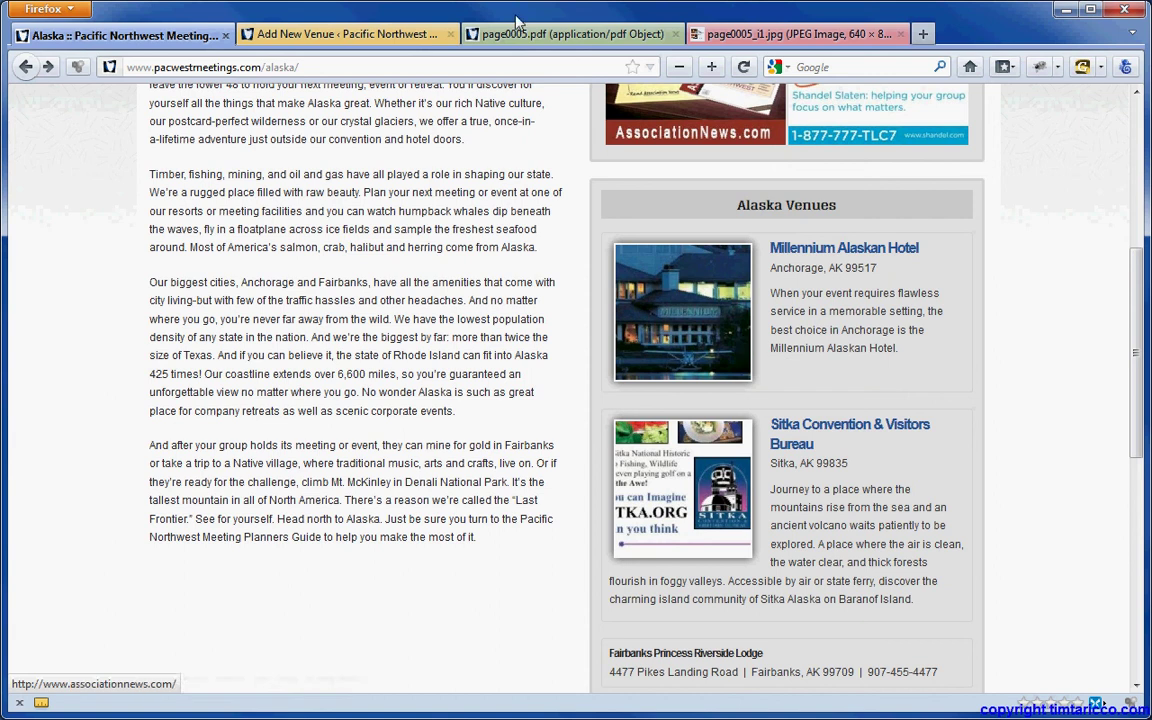
{"action": "left_click", "coordinate": [401, 37]}
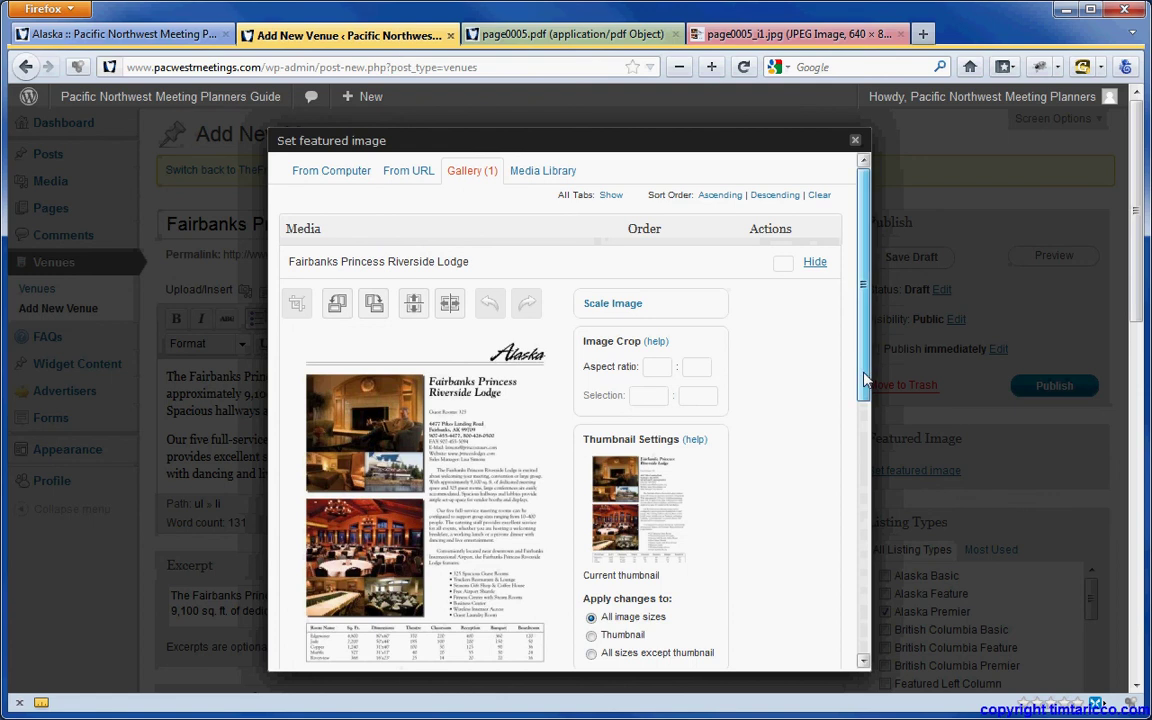
- Set a 200 × 200 crop selection and place it over the large banquet room photo in the page image
{"action": "scroll", "coordinate": [866, 380], "scroll_direction": "down", "scroll_amount": 1}
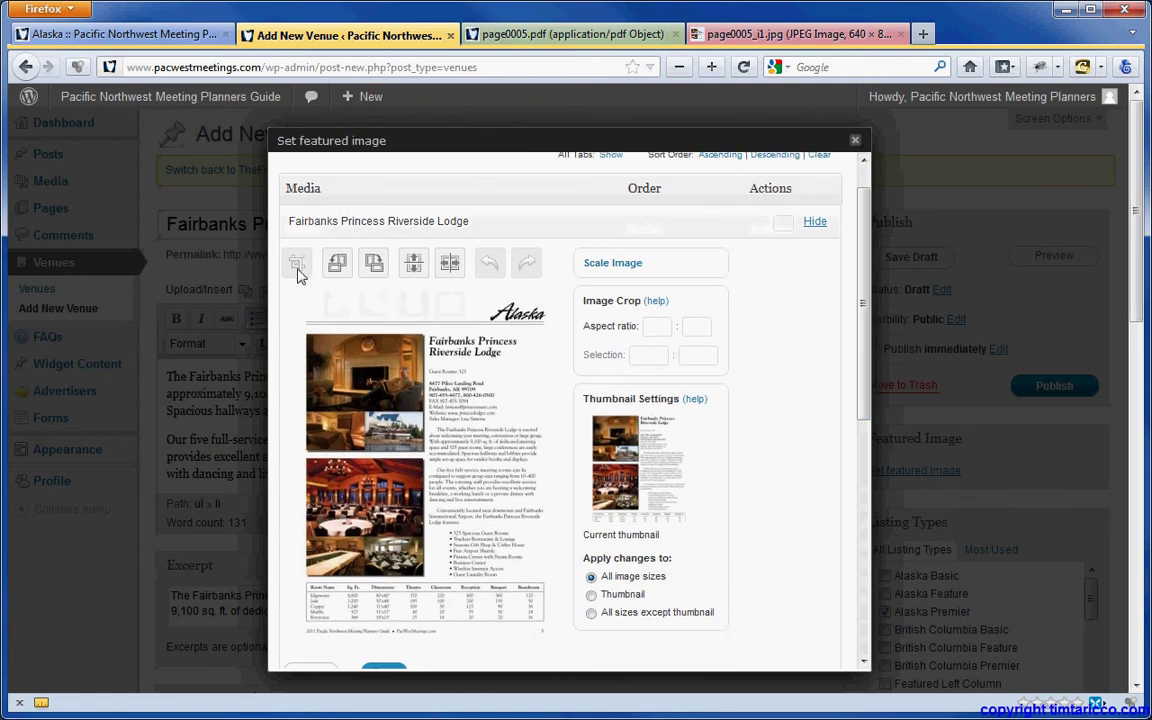
{"action": "left_click_drag", "start_coordinate": [337, 359], "coordinate": [403, 430]}
{"action": "left_click_drag", "start_coordinate": [661, 357], "coordinate": [614, 362]}
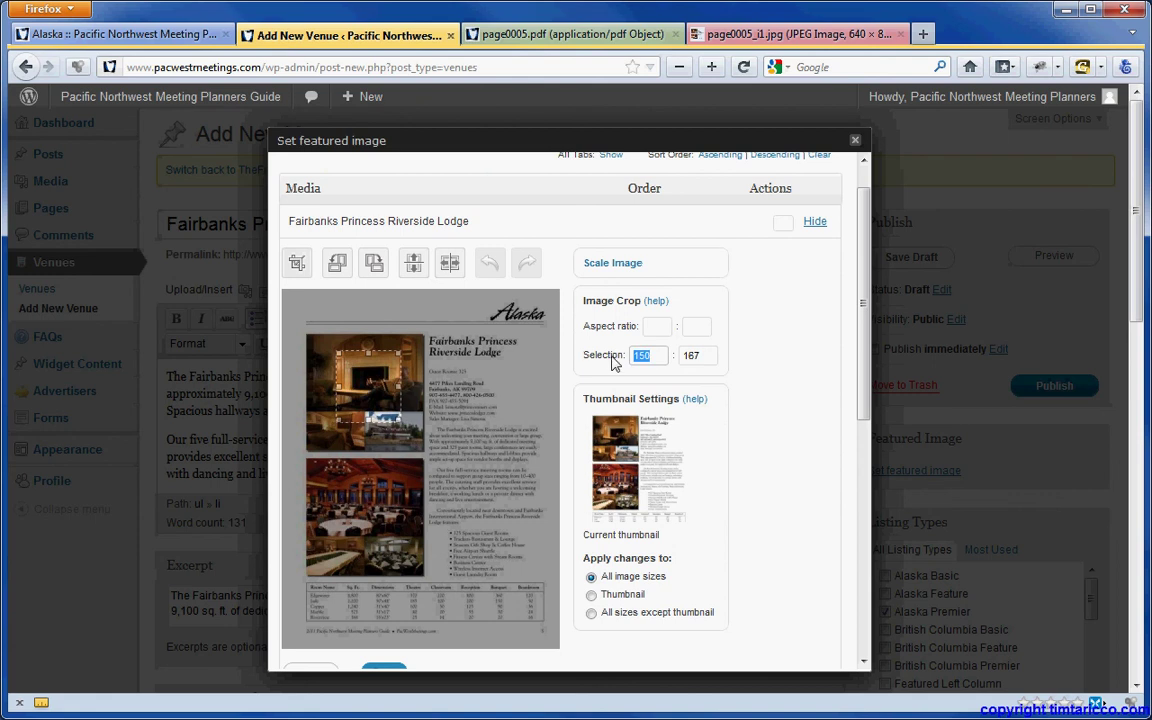
{"action": "type", "text": "200"}
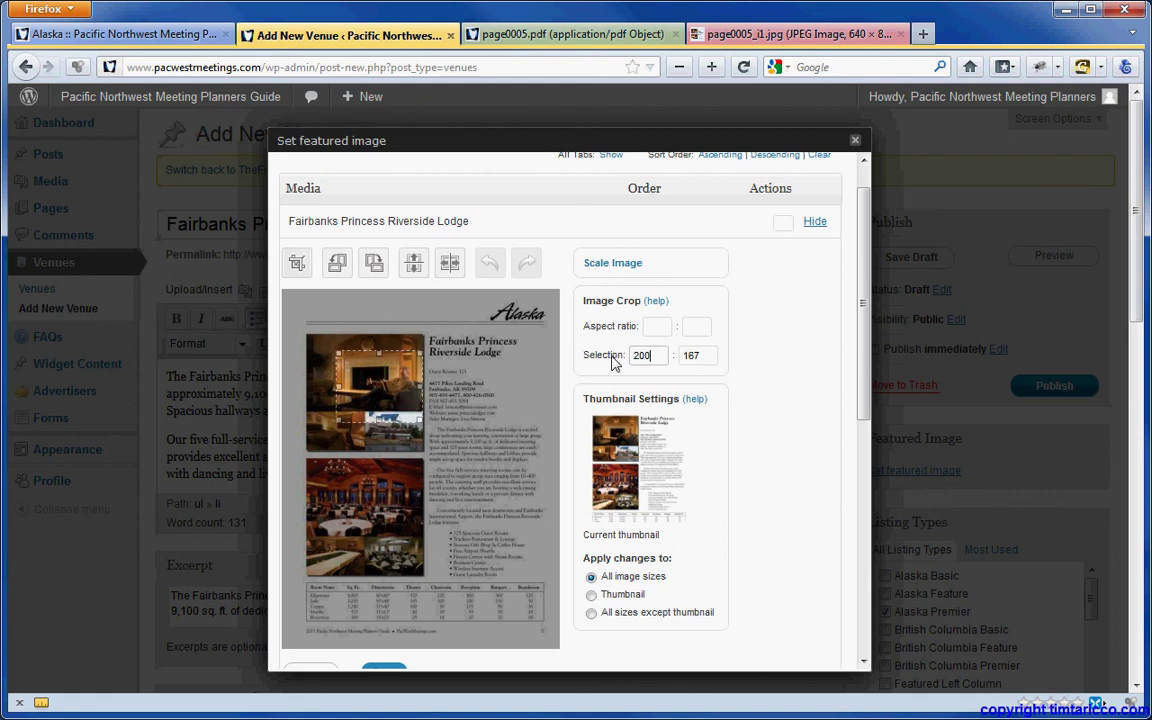
{"action": "key", "text": "Tab"}
{"action": "type", "text": "200"}
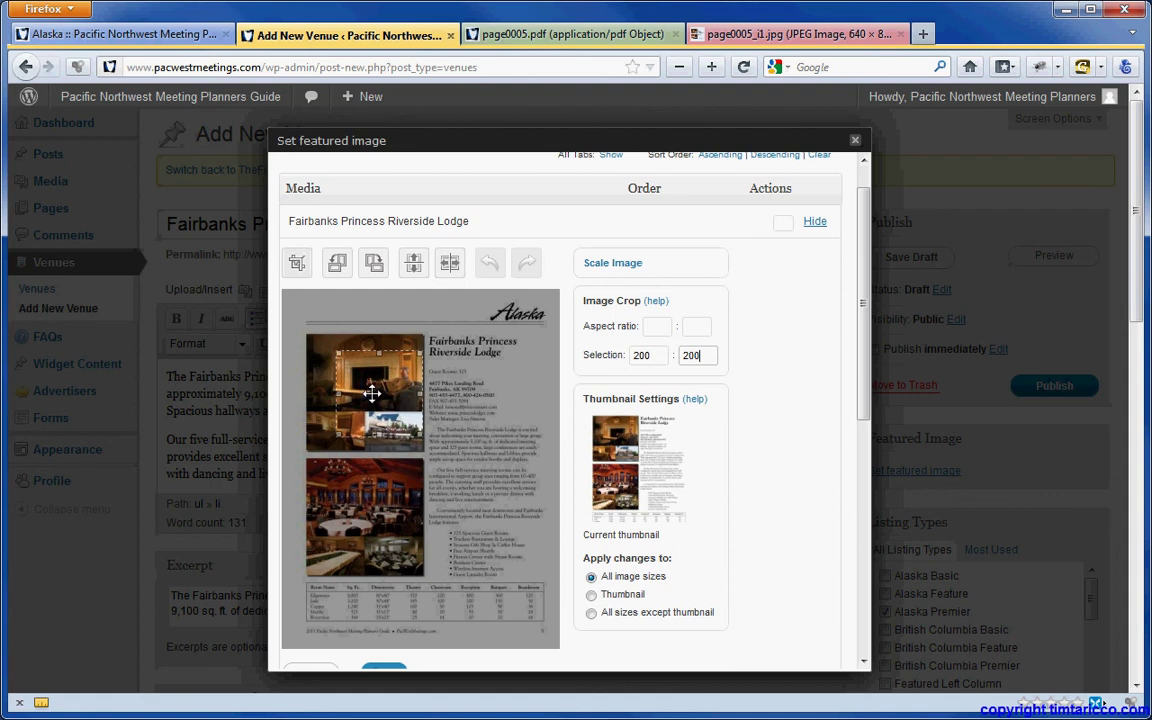
{"action": "left_click_drag", "start_coordinate": [371, 392], "coordinate": [361, 498]}
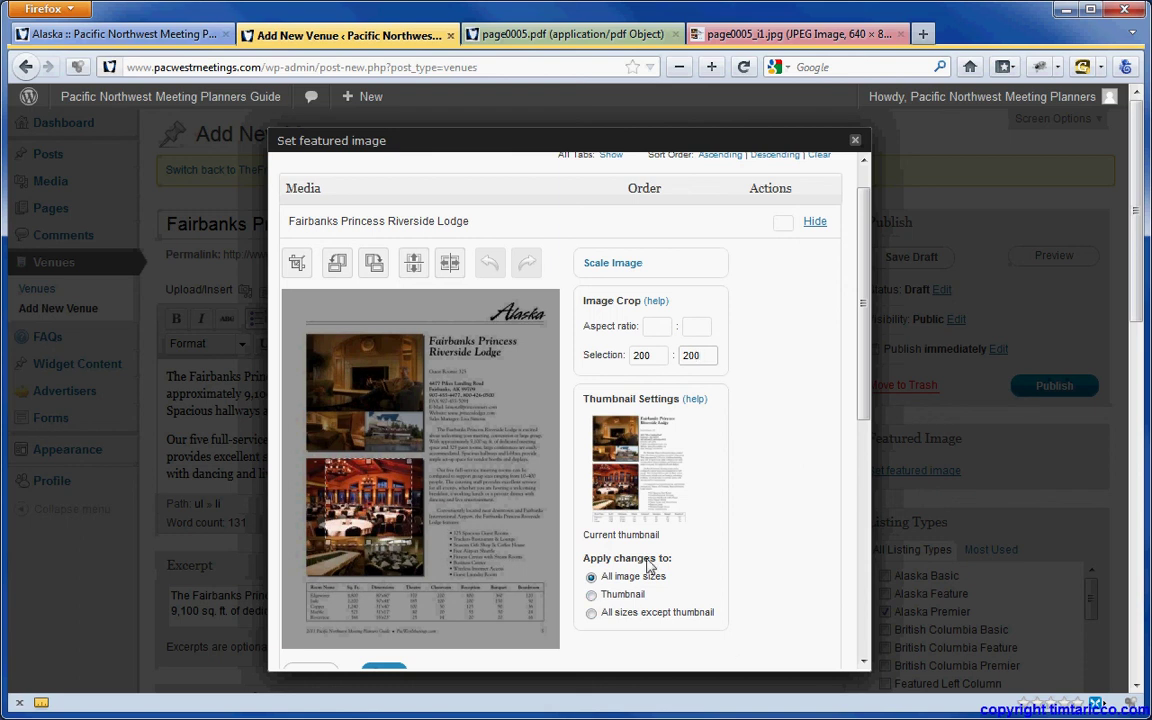
- Crop the image to the selection, applying the change to the thumbnail only, and save it
{"action": "left_click", "coordinate": [591, 595]}
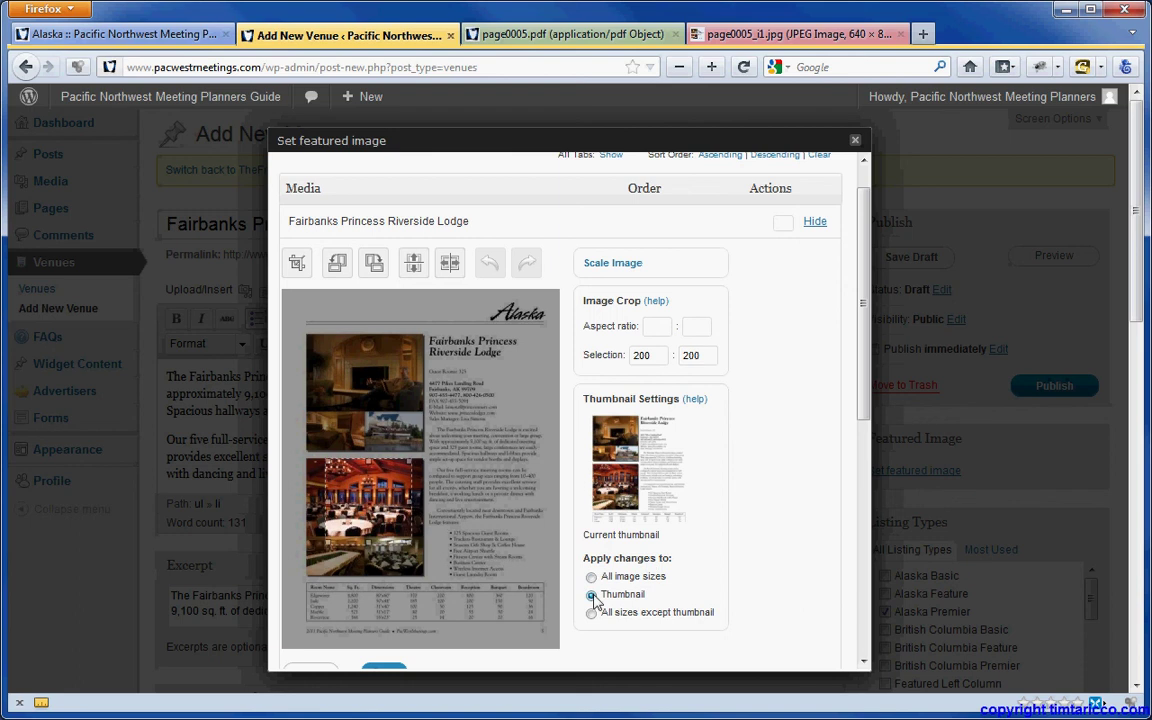
{"action": "left_click", "coordinate": [296, 265]}
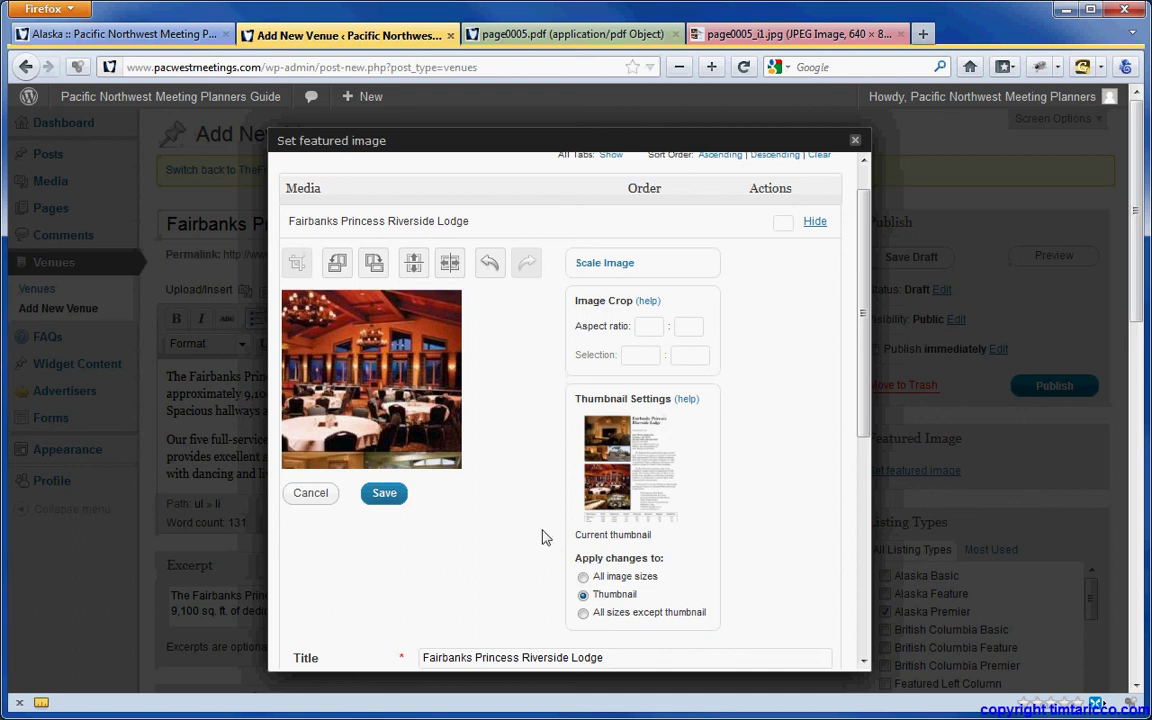
{"action": "left_click", "coordinate": [386, 495]}
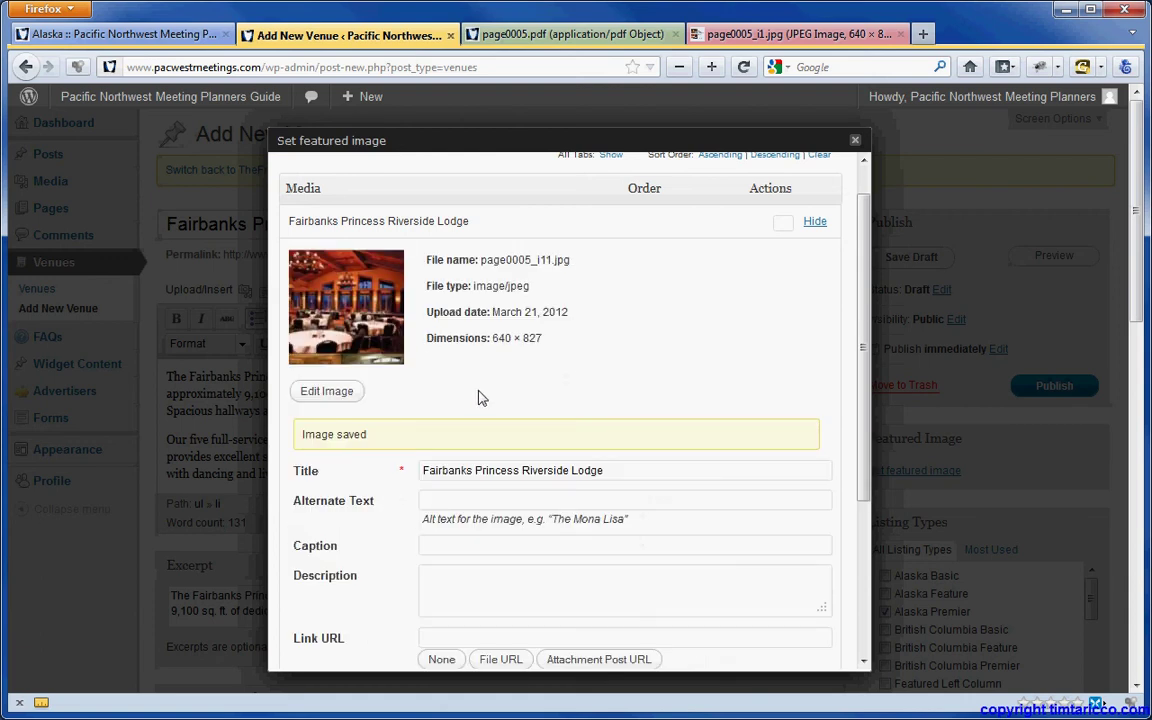
- Use the saved image as the venue's featured image and close the image dialog
{"action": "scroll", "coordinate": [478, 398], "scroll_direction": "down", "scroll_amount": 4}
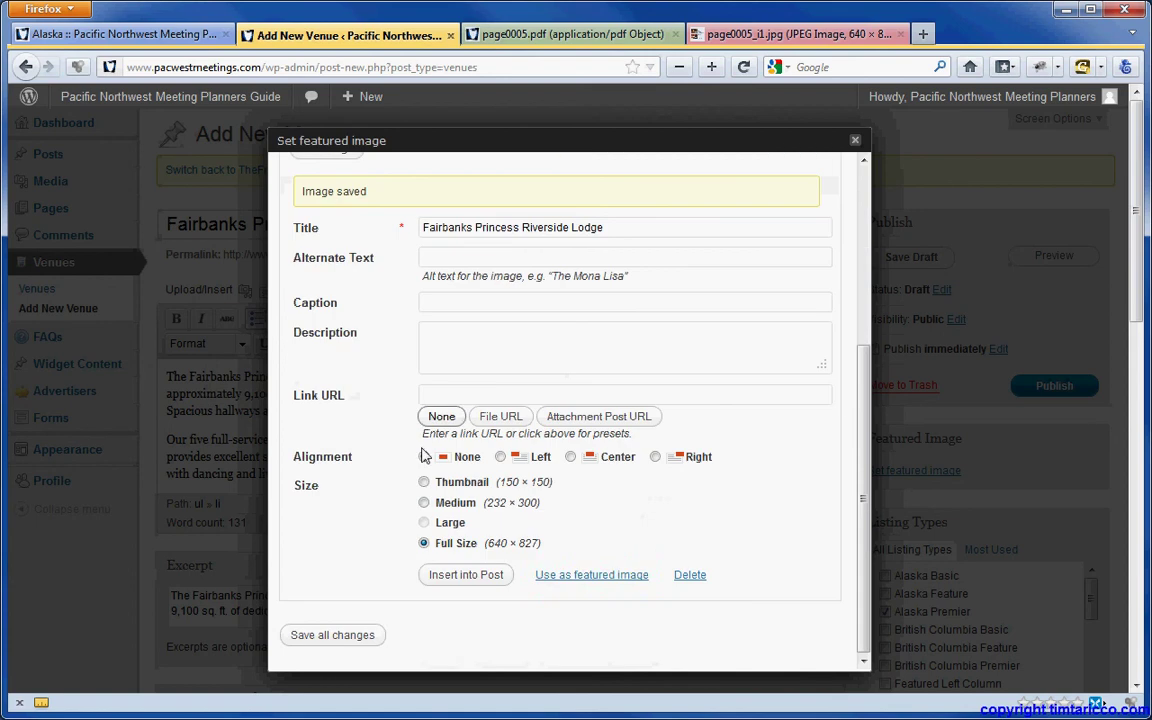
{"action": "left_click", "coordinate": [564, 576]}
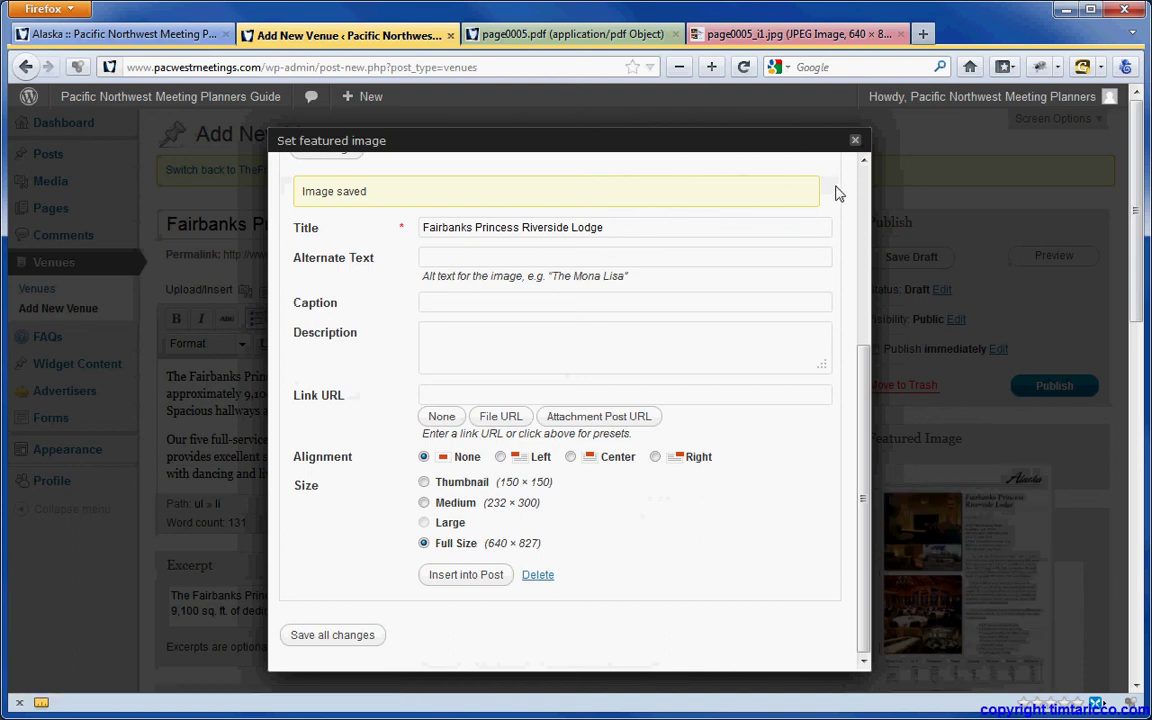
{"action": "left_click", "coordinate": [856, 146]}
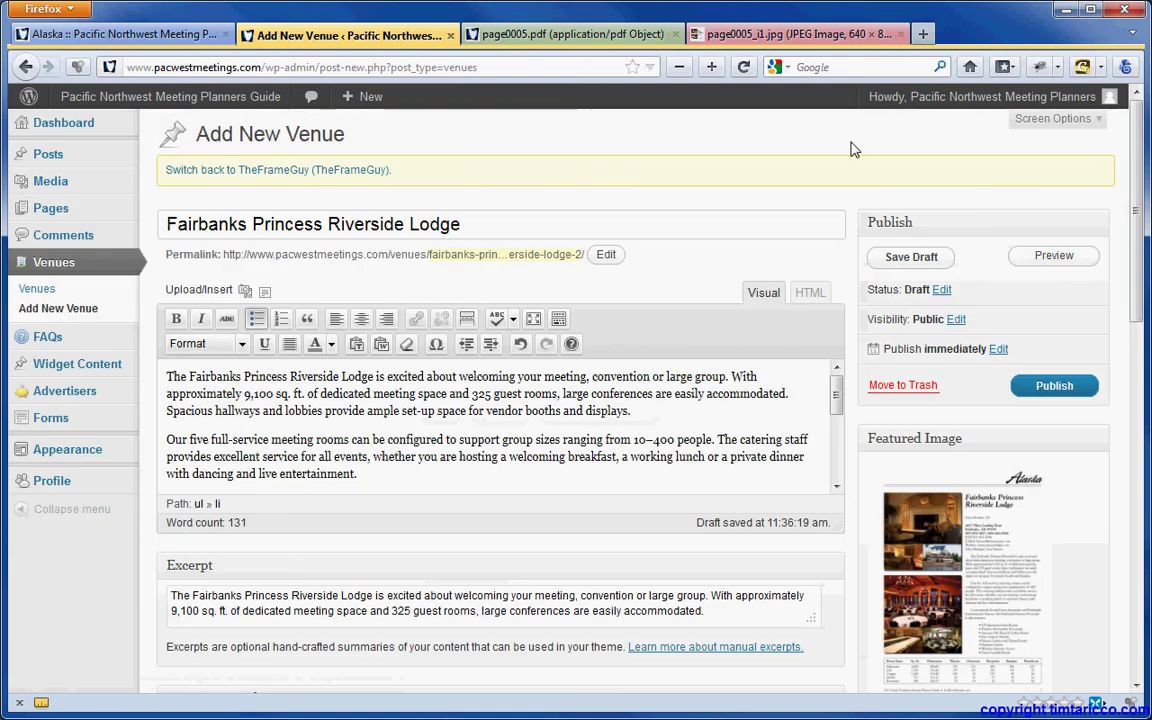
- Review the venue's featured image, excerpt, property details and listing type, and publish the venue
{"action": "scroll", "coordinate": [1138, 320], "scroll_direction": "down", "scroll_amount": 3}
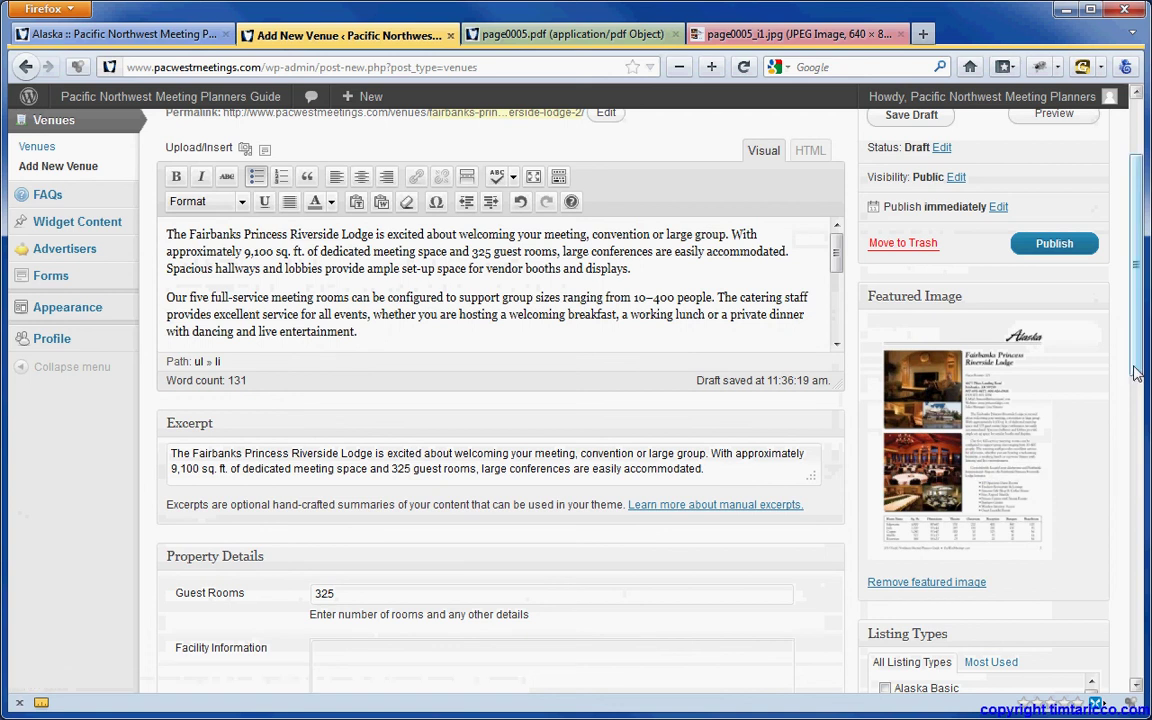
{"action": "scroll", "coordinate": [980, 560], "scroll_direction": "down", "scroll_amount": 3}
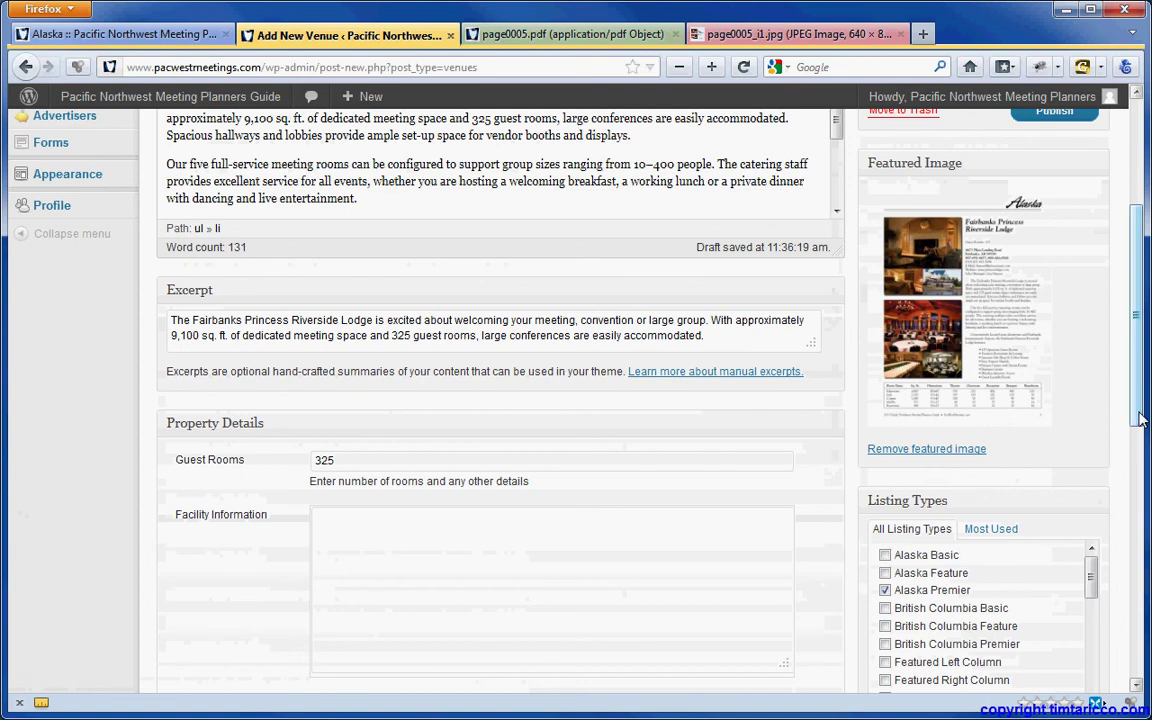
{"action": "left_click_drag", "start_coordinate": [1140, 420], "coordinate": [1120, 326]}
{"action": "scroll", "coordinate": [1120, 326], "scroll_direction": "up", "scroll_amount": 3}
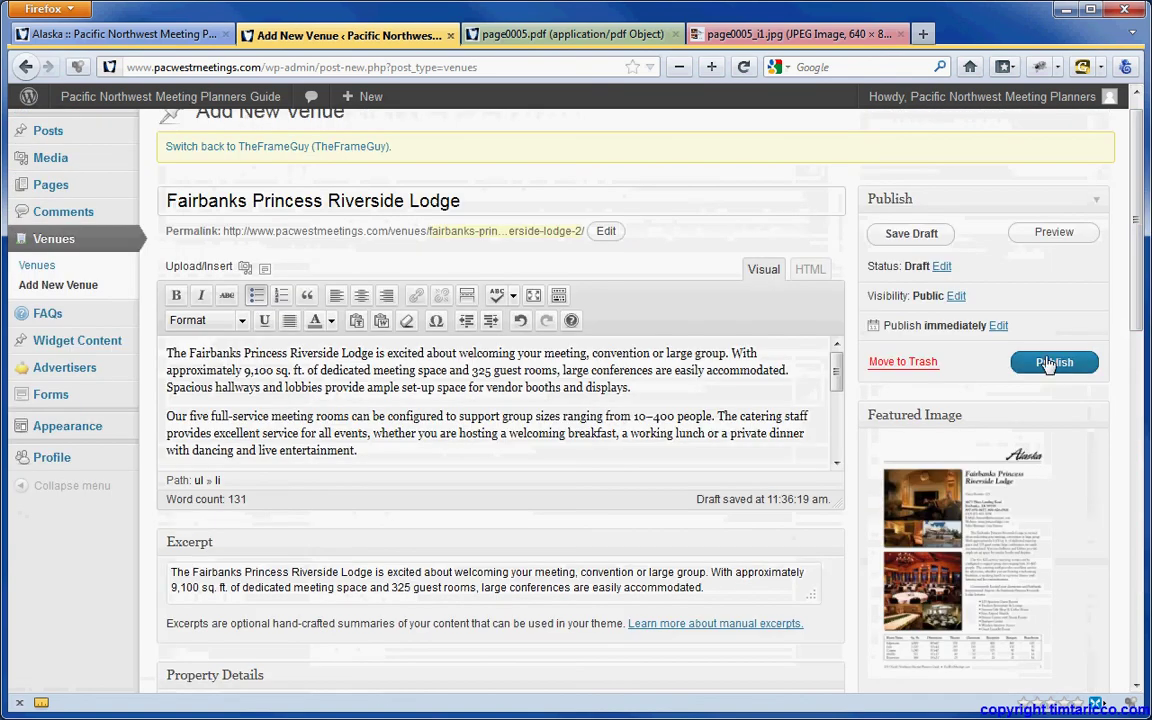
{"action": "left_click", "coordinate": [1049, 364]}
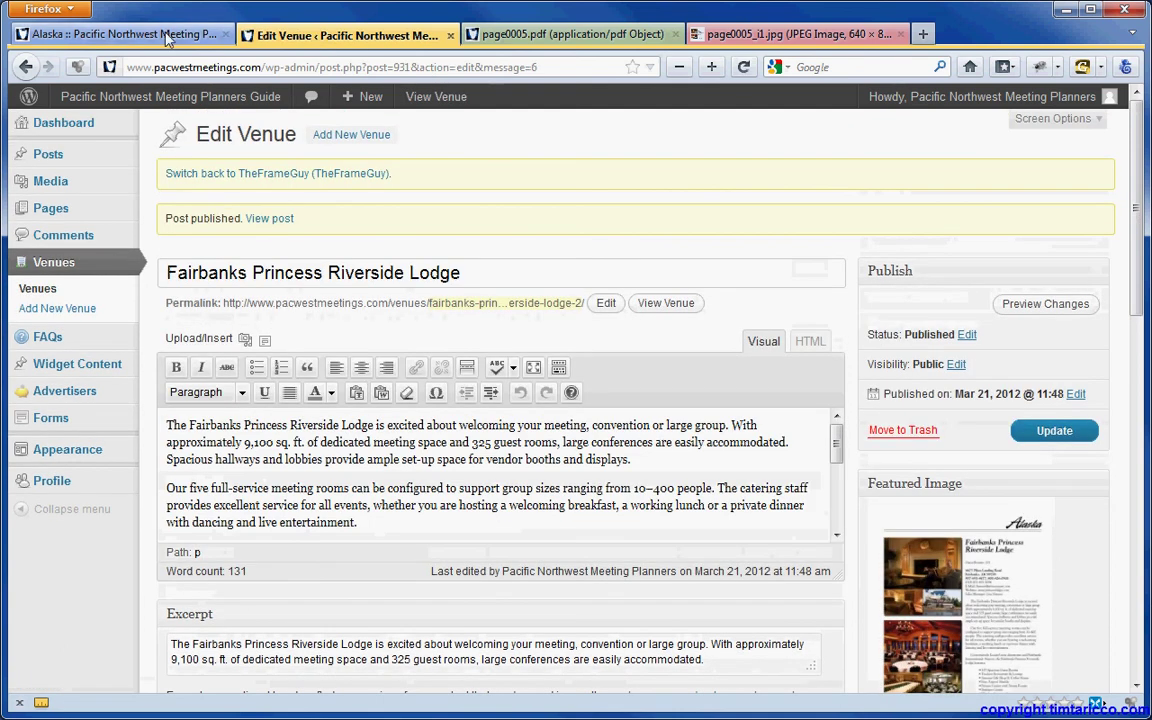
- Reload the public Alaska page and check the Alaska Venues list for the published lodge
{"action": "left_click", "coordinate": [166, 36]}
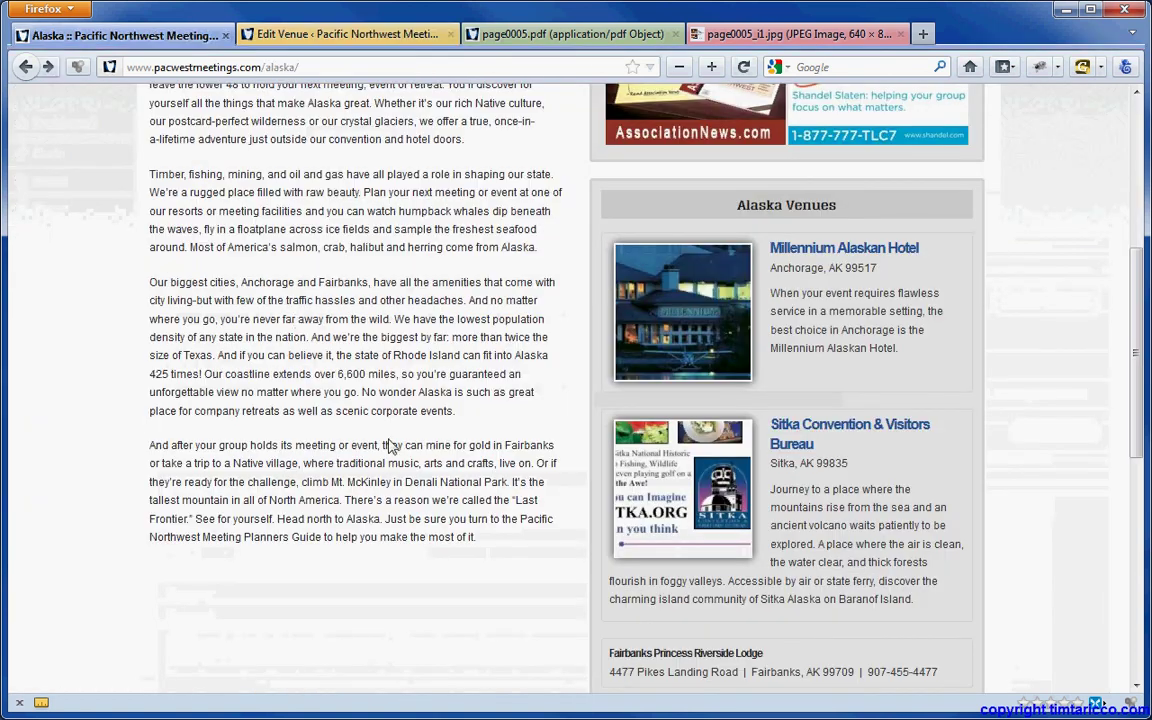
{"action": "scroll", "coordinate": [391, 448], "scroll_direction": "down", "scroll_amount": 4}
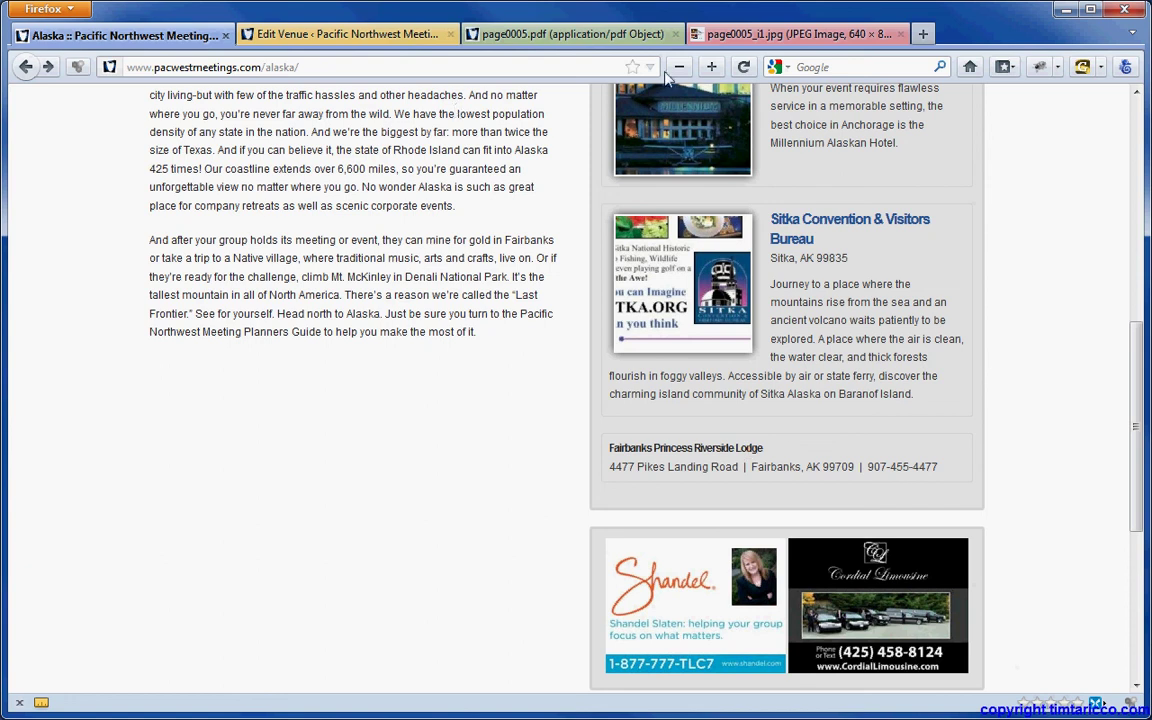
{"action": "left_click", "coordinate": [743, 67]}
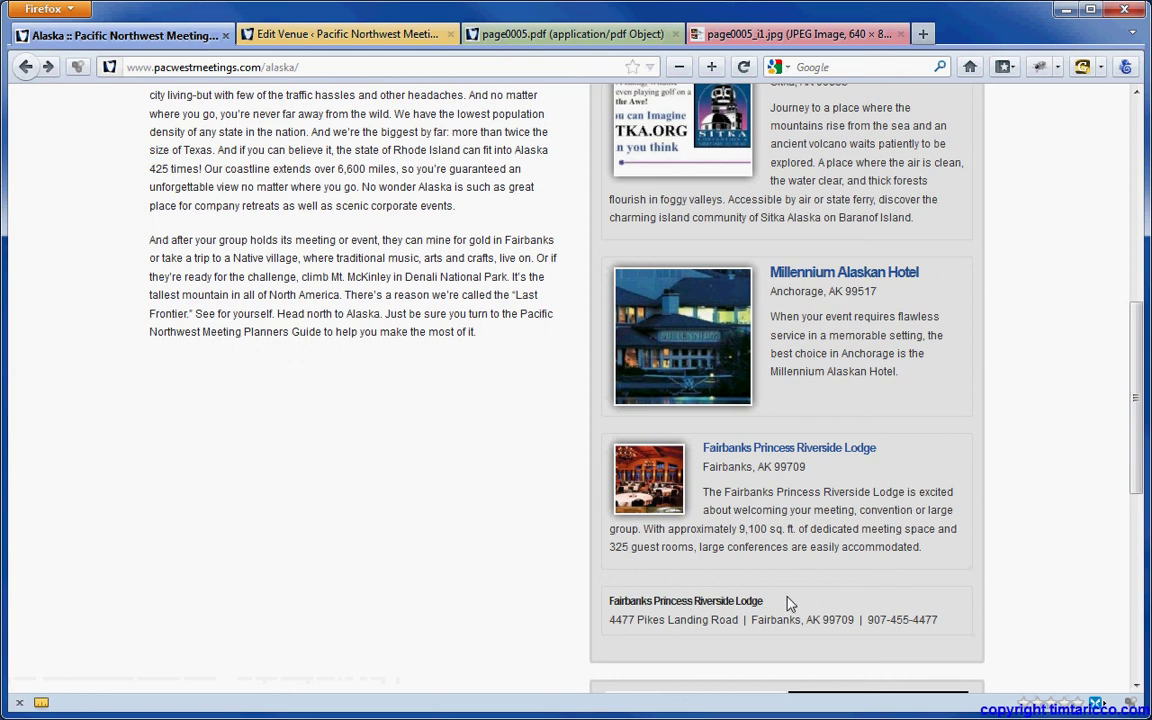
- Open the new Fairbanks Princess Riverside Lodge listing, review its details and page image, and return to the venue editor
{"action": "left_click", "coordinate": [776, 454]}
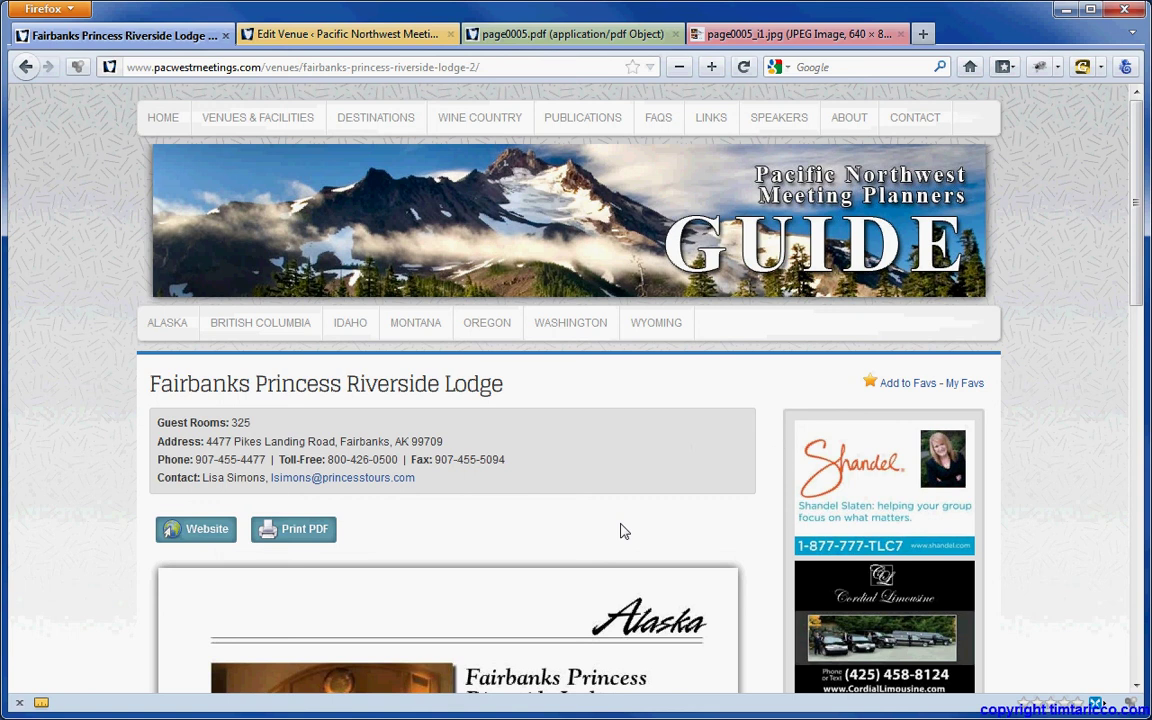
{"action": "scroll", "coordinate": [610, 530], "scroll_direction": "down", "scroll_amount": 6}
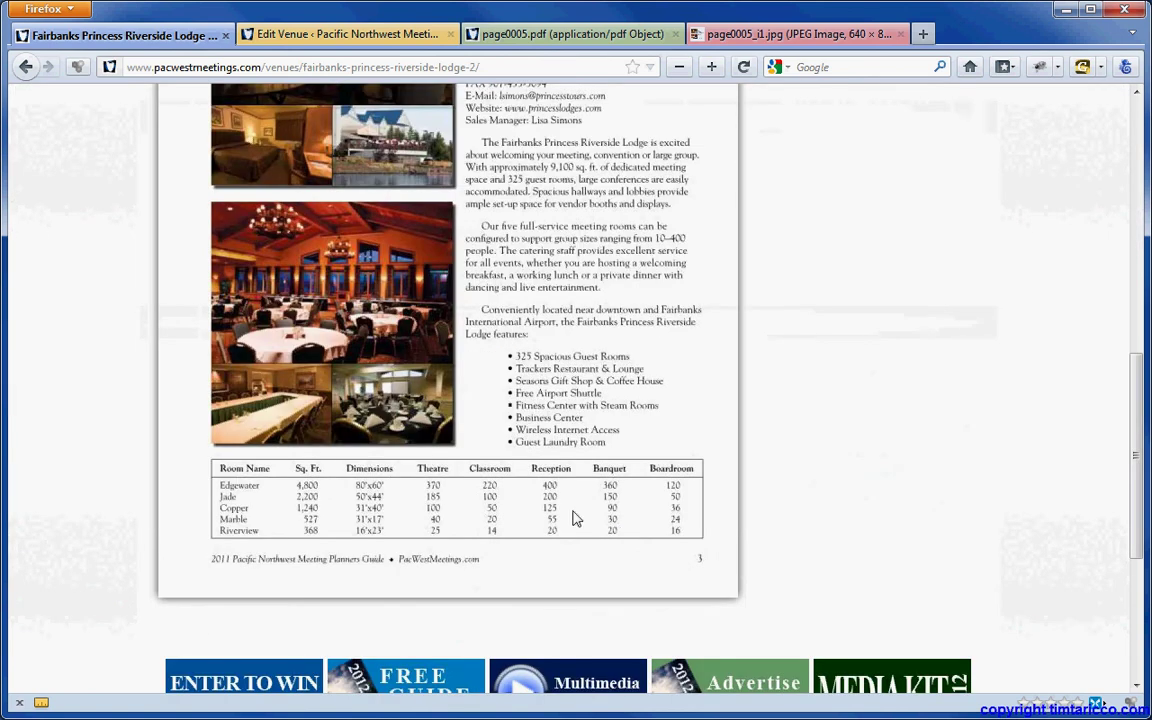
{"action": "scroll", "coordinate": [570, 521], "scroll_direction": "up", "scroll_amount": 7}
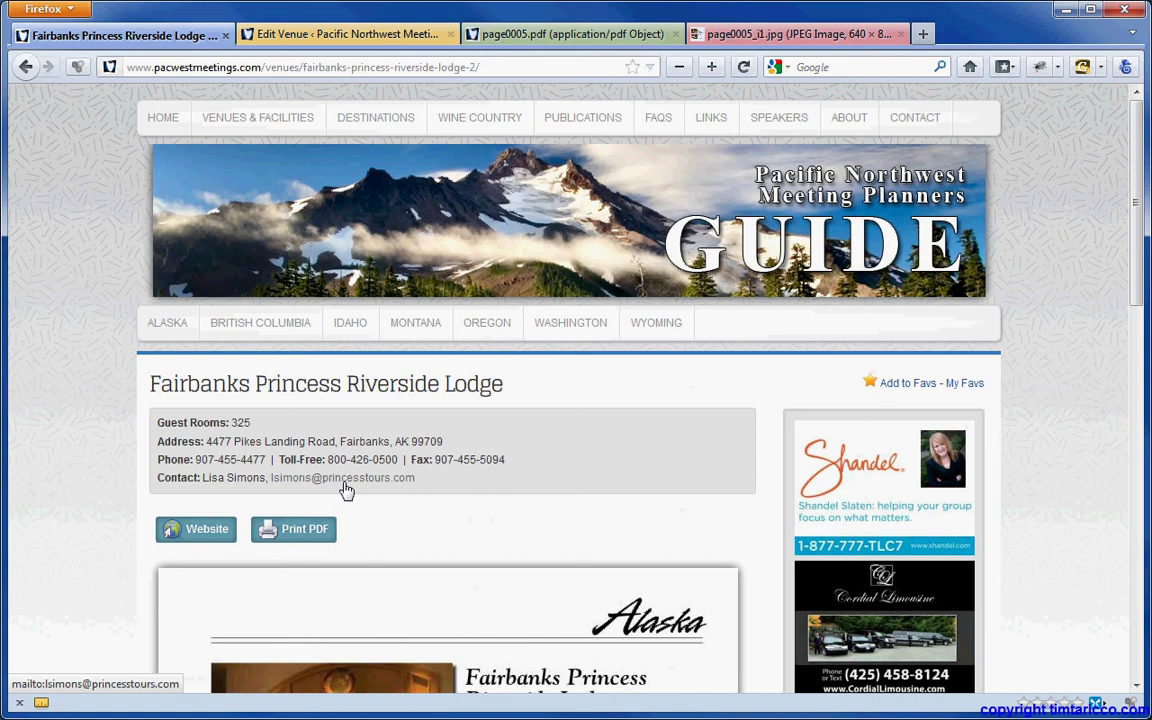
{"action": "left_click", "coordinate": [27, 66]}
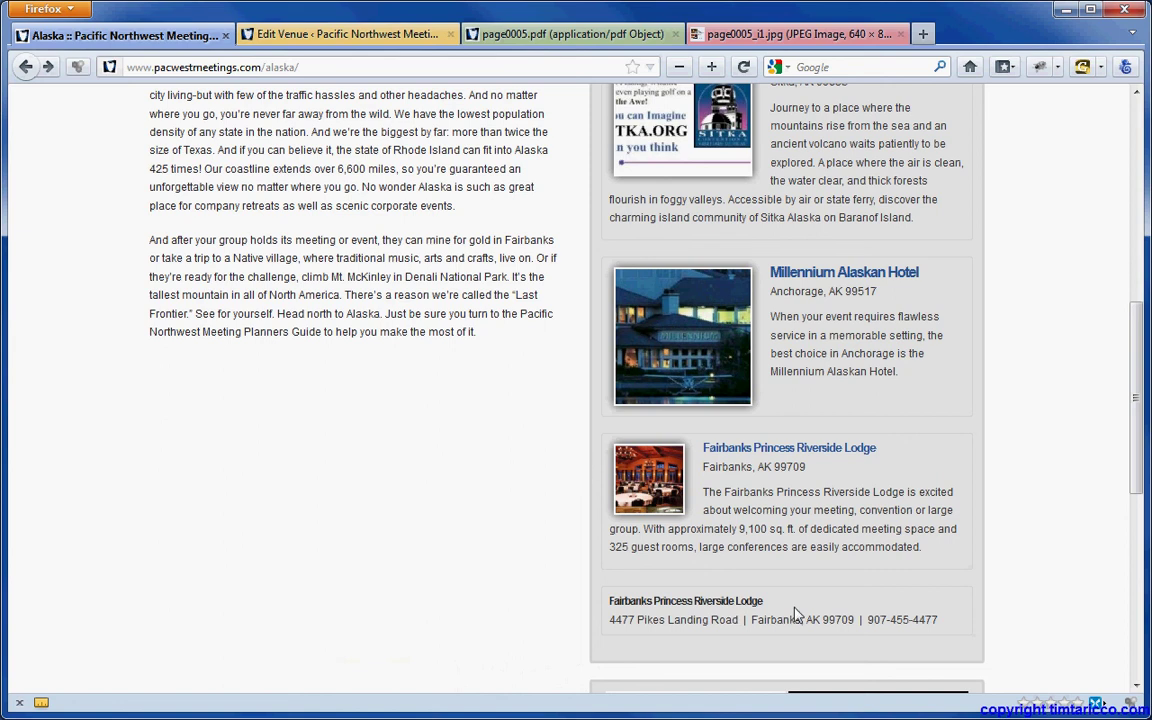
{"action": "left_click", "coordinate": [407, 40]}
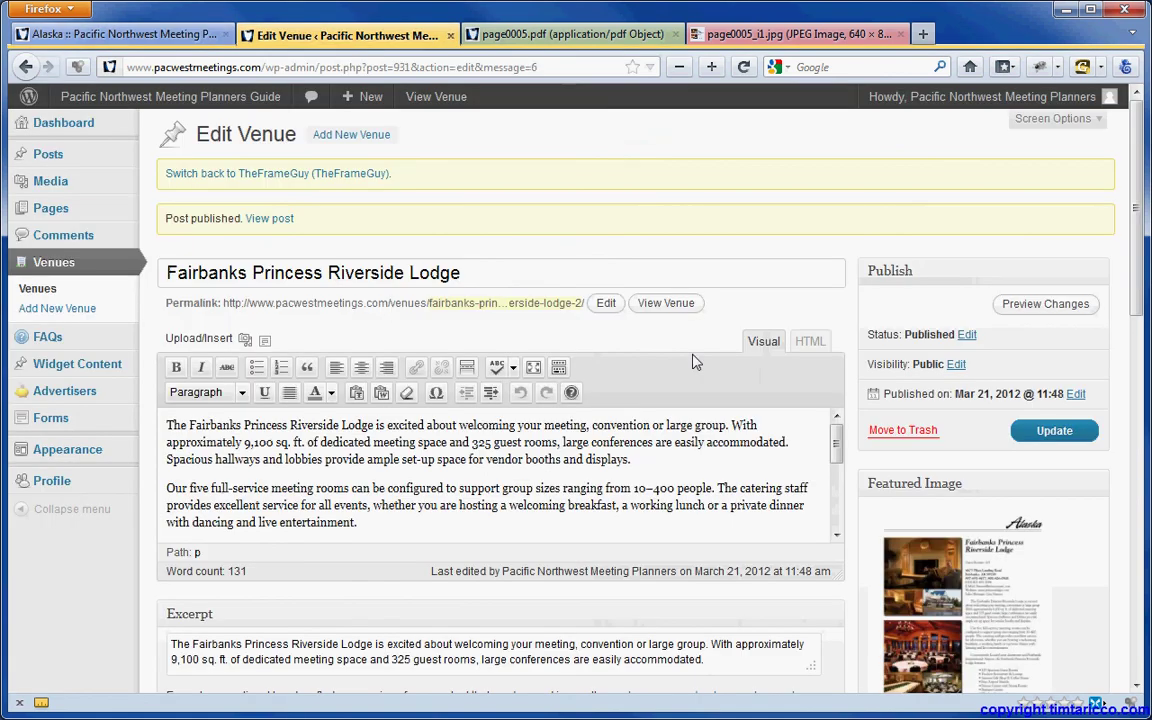